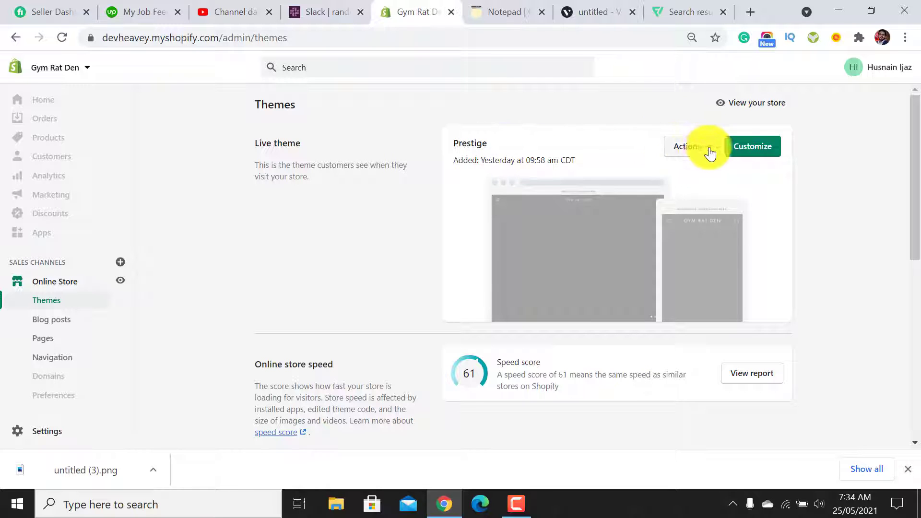
Open the live Prestige theme for customization and look through its home page preview down to the footer.
{"action": "left_click", "coordinate": [753, 147]}
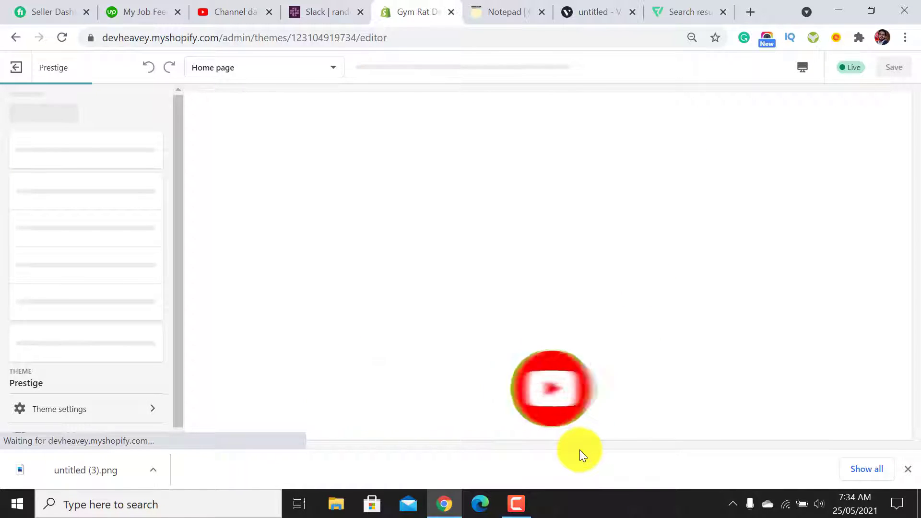
{"action": "left_click", "coordinate": [908, 469]}
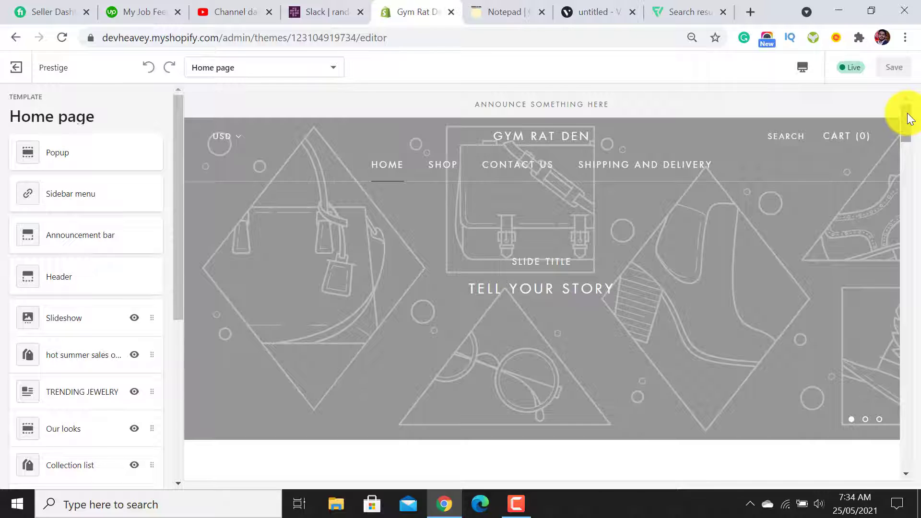
{"action": "scroll", "coordinate": [523, 288], "scroll_direction": "down", "scroll_amount": 10}
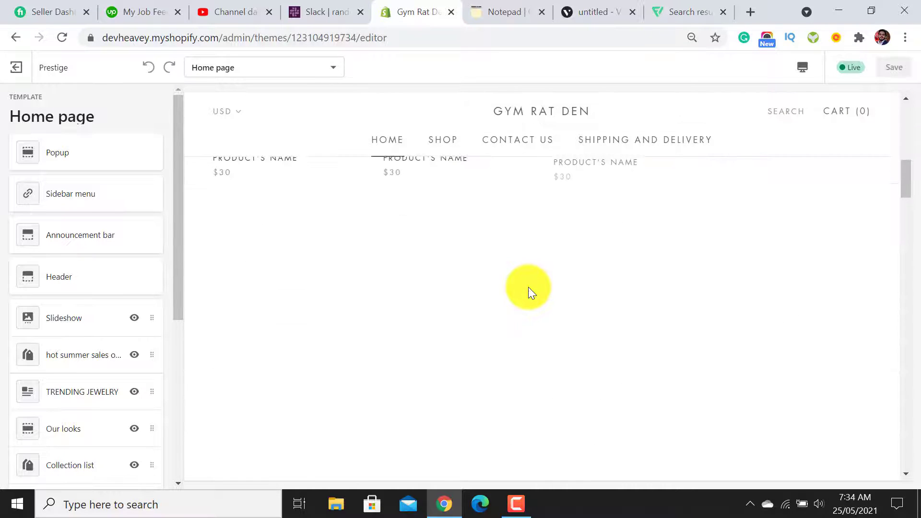
{"action": "scroll", "coordinate": [529, 286], "scroll_direction": "down", "scroll_amount": 10}
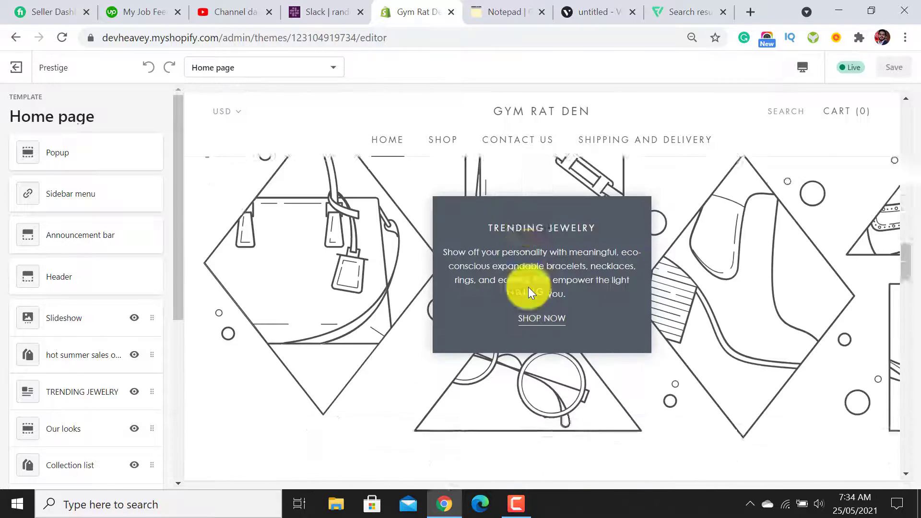
{"action": "scroll", "coordinate": [529, 287], "scroll_direction": "down", "scroll_amount": 15}
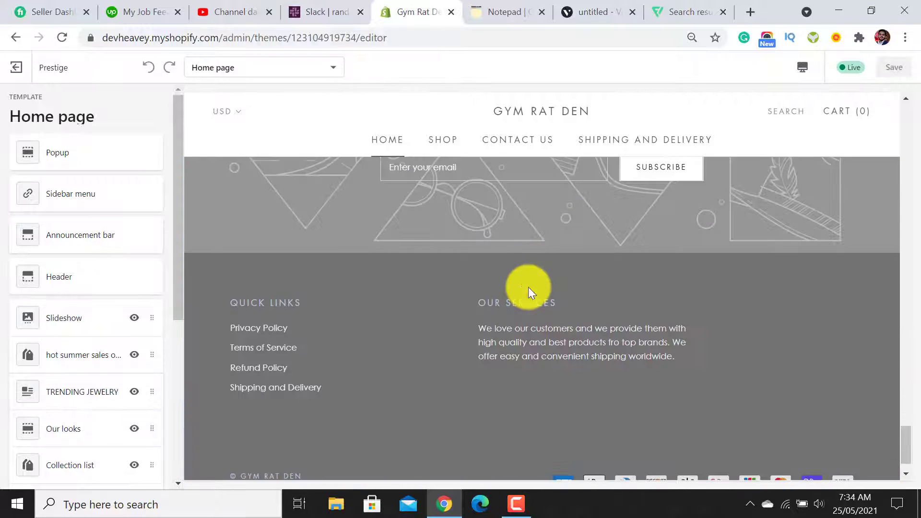
{"action": "scroll", "coordinate": [529, 287], "scroll_direction": "up", "scroll_amount": 10}
{"action": "scroll", "coordinate": [529, 287], "scroll_direction": "up", "scroll_amount": 15}
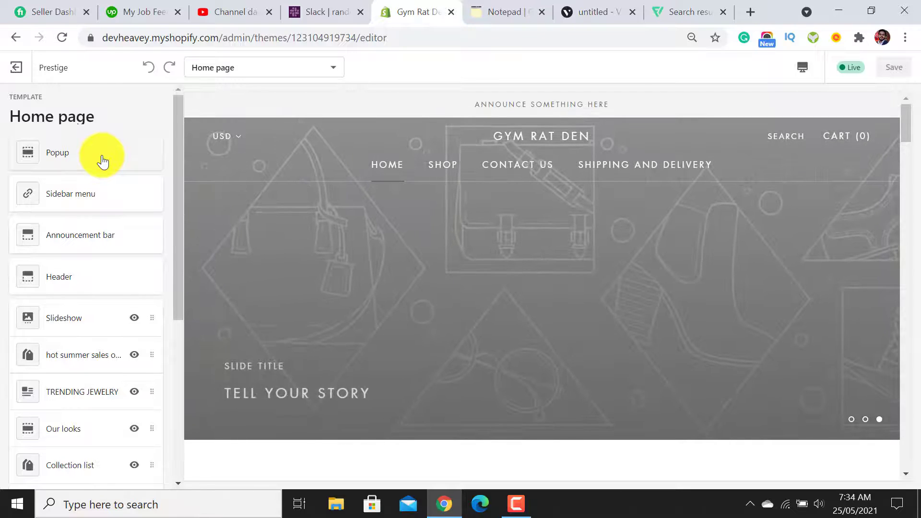
Examine the Sidebar menu section's settings and preview, and return to the list of home page sections.
{"action": "left_click", "coordinate": [92, 198]}
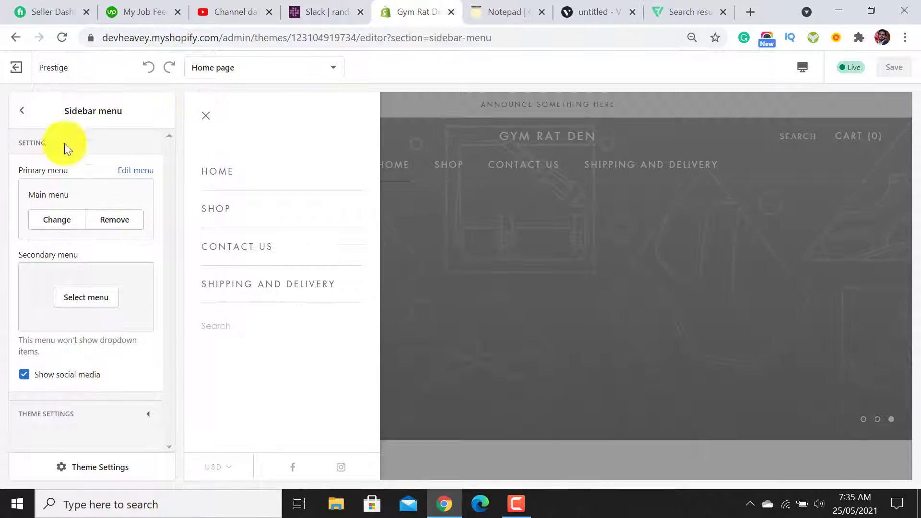
{"action": "left_click", "coordinate": [205, 119]}
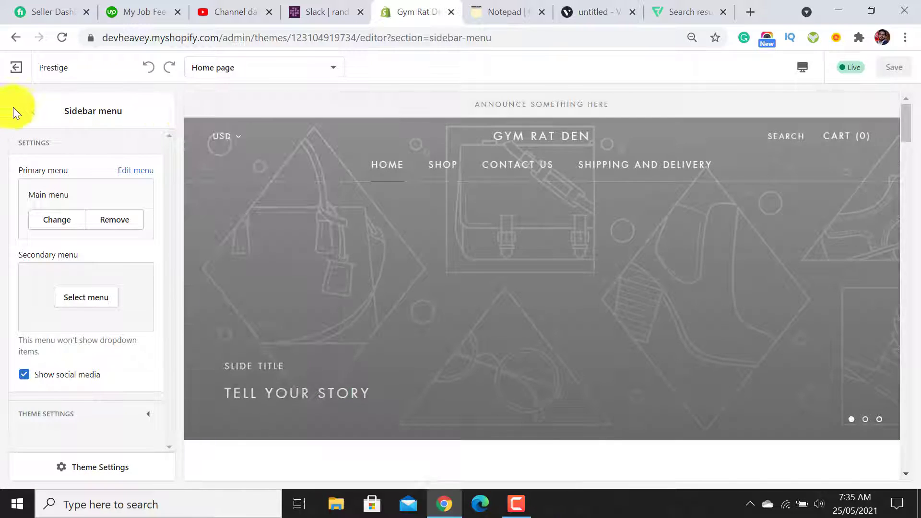
{"action": "left_click", "coordinate": [15, 109]}
Replace the announcement bar's text with "Free shipping over $50 + Free returns!" copied from the online notepad.
{"action": "scroll", "coordinate": [174, 190], "scroll_direction": "down", "scroll_amount": 1}
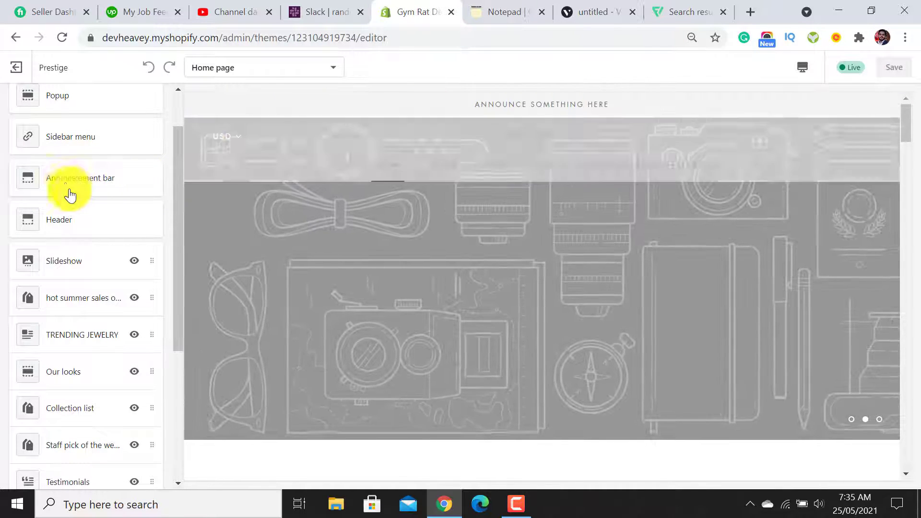
{"action": "left_click", "coordinate": [89, 180]}
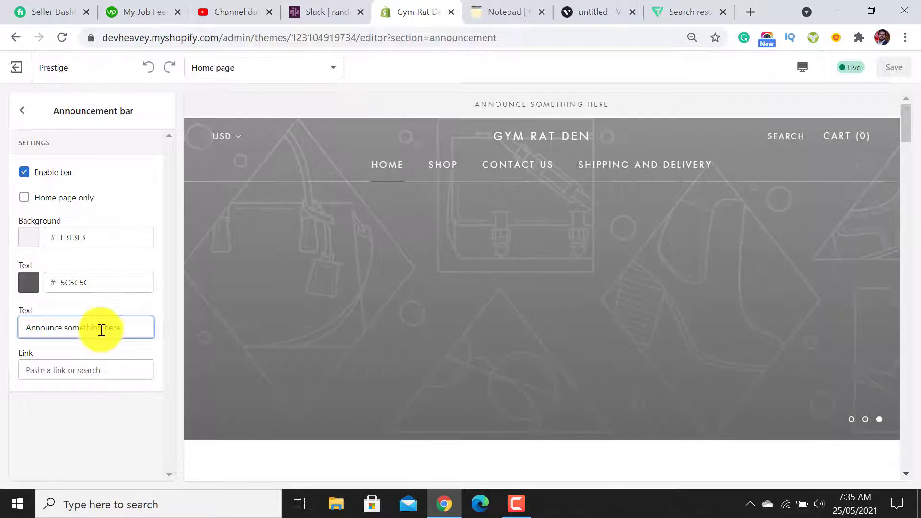
{"action": "triple_click", "coordinate": [100, 328]}
{"action": "key", "text": "BackSpace"}
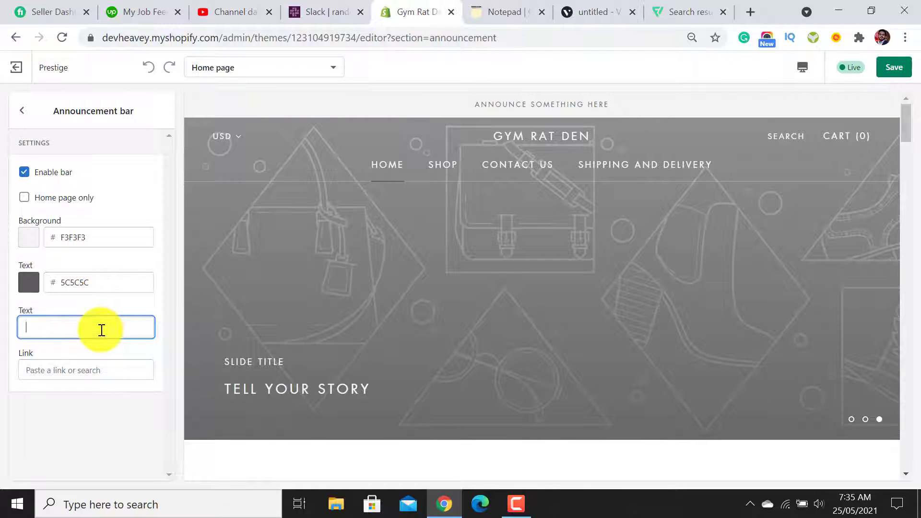
{"action": "left_click", "coordinate": [527, 5]}
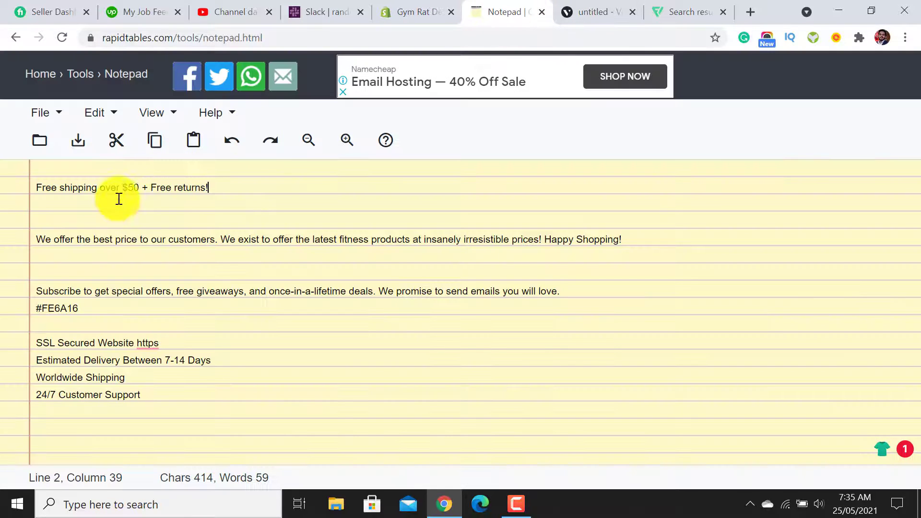
{"action": "triple_click", "coordinate": [160, 190]}
{"action": "right_click", "coordinate": [161, 190]}
{"action": "left_click", "coordinate": [200, 249]}
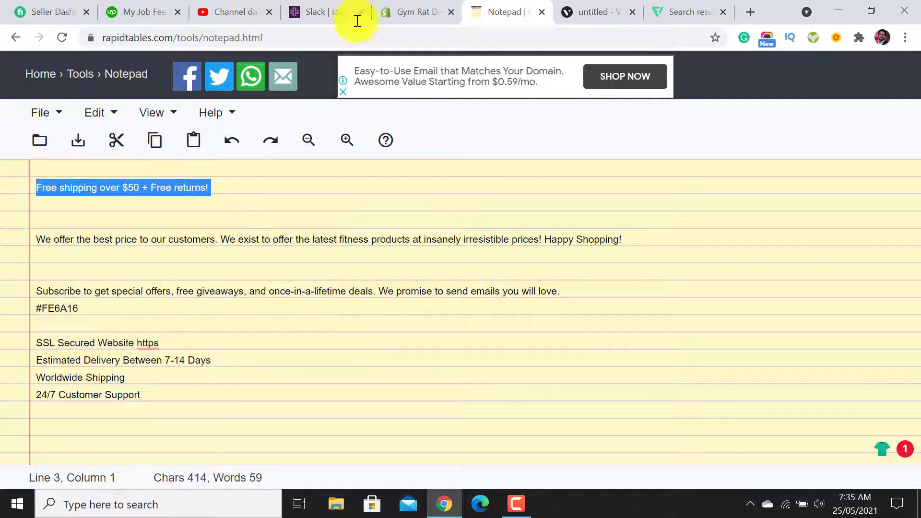
{"action": "left_click", "coordinate": [398, 13]}
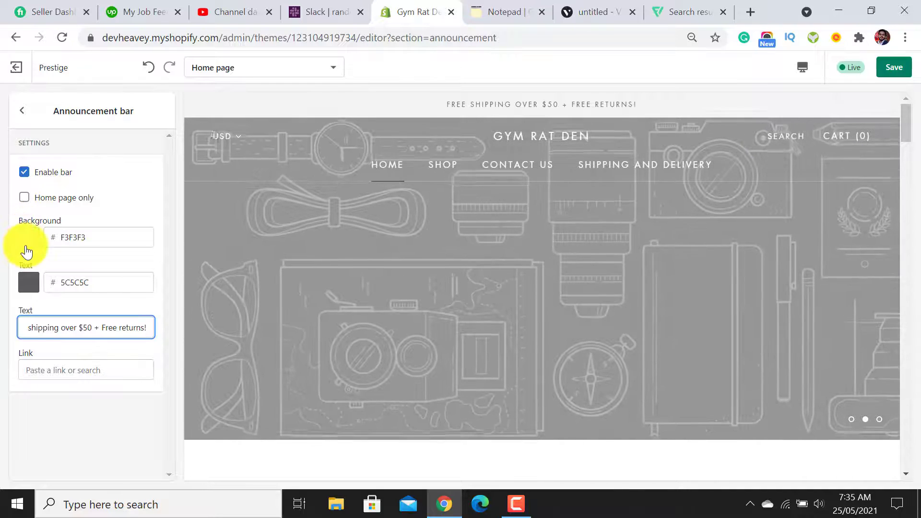
Set the announcement bar's background colour to FE6A16, copying the code from the online notepad.
{"action": "left_click", "coordinate": [29, 238]}
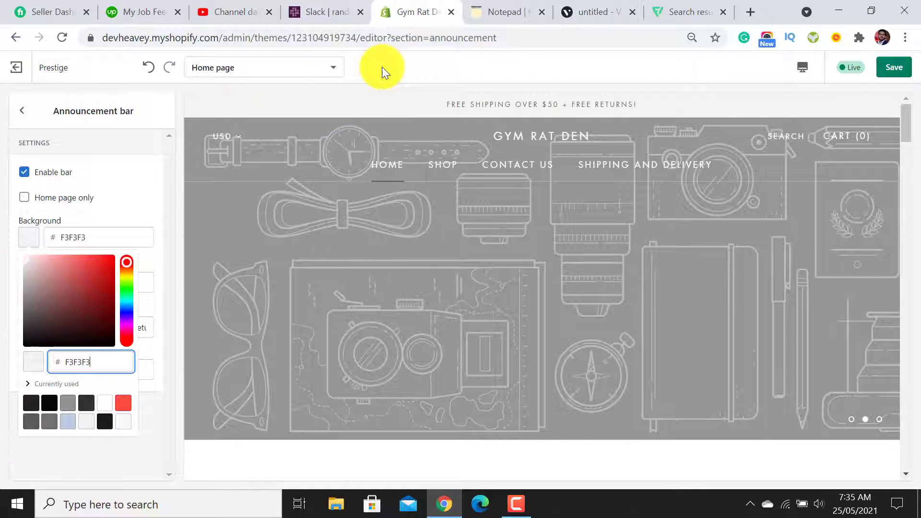
{"action": "left_click", "coordinate": [518, 14]}
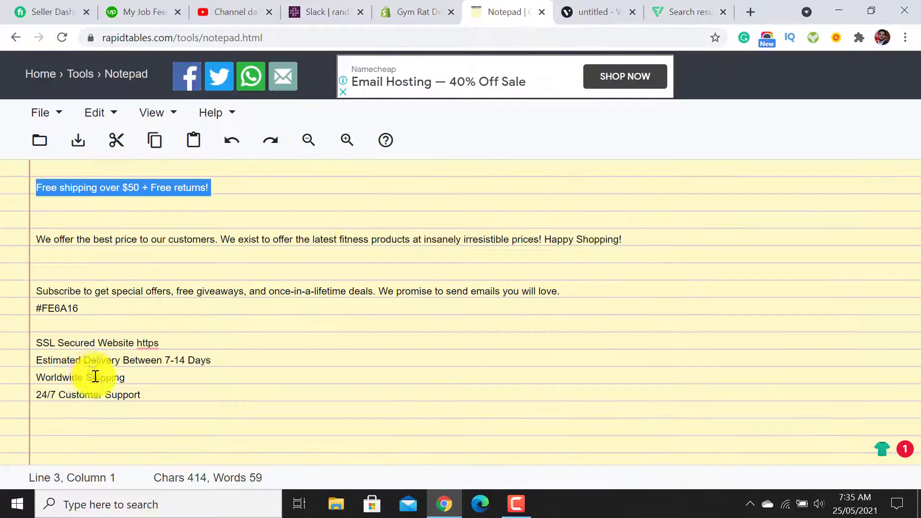
{"action": "triple_click", "coordinate": [58, 303]}
{"action": "right_click", "coordinate": [55, 303]}
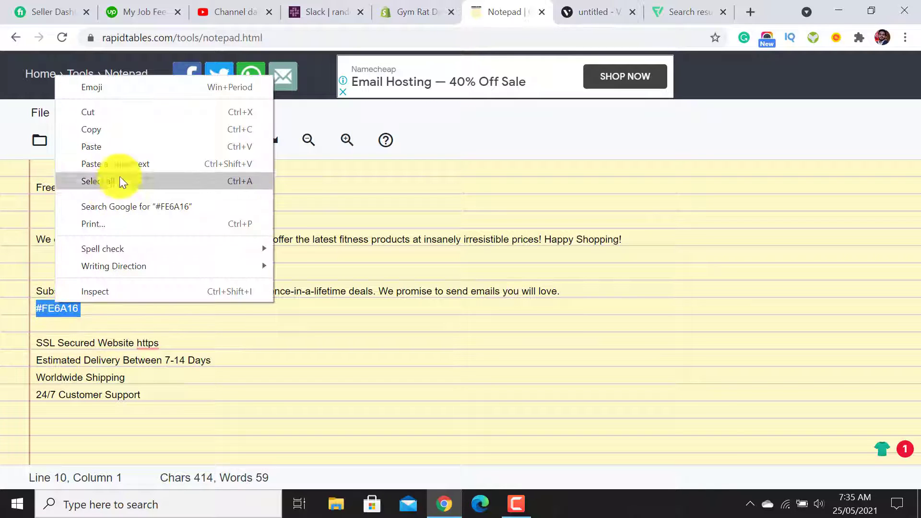
{"action": "left_click", "coordinate": [125, 129]}
{"action": "left_click", "coordinate": [412, 11]}
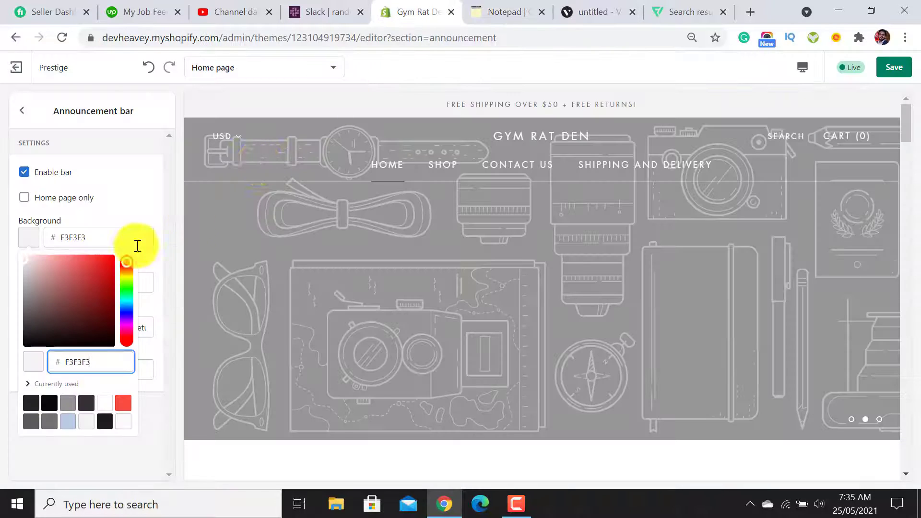
{"action": "double_click", "coordinate": [84, 234]}
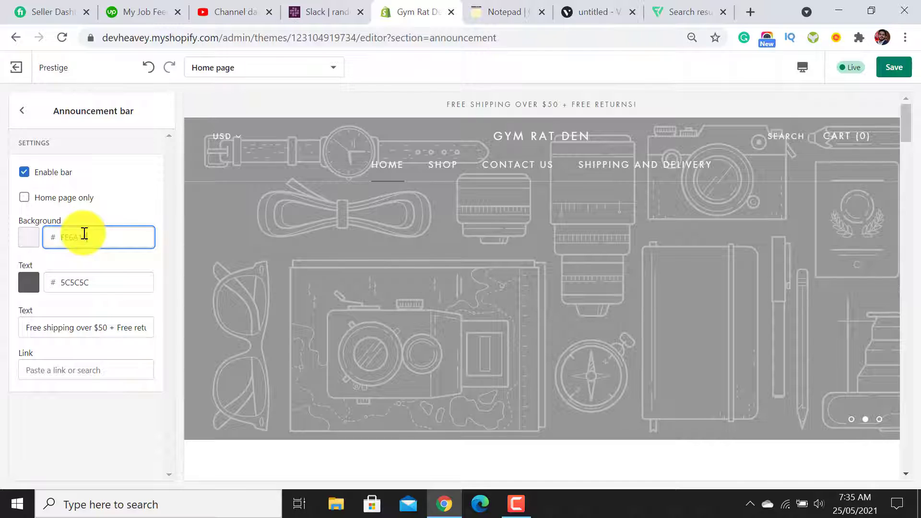
{"action": "left_click", "coordinate": [126, 140]}
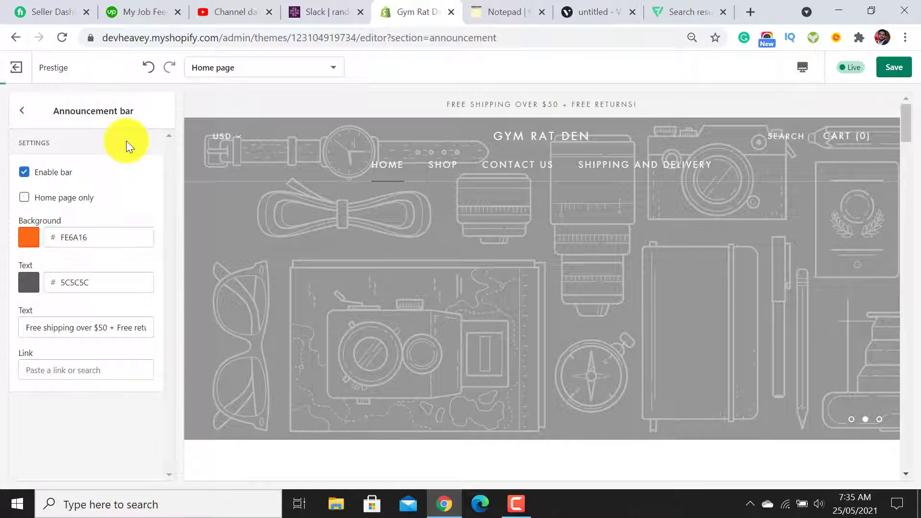
Set the announcement bar's text colour to white (FFFFFF) and save the theme changes.
{"action": "left_click", "coordinate": [29, 283]}
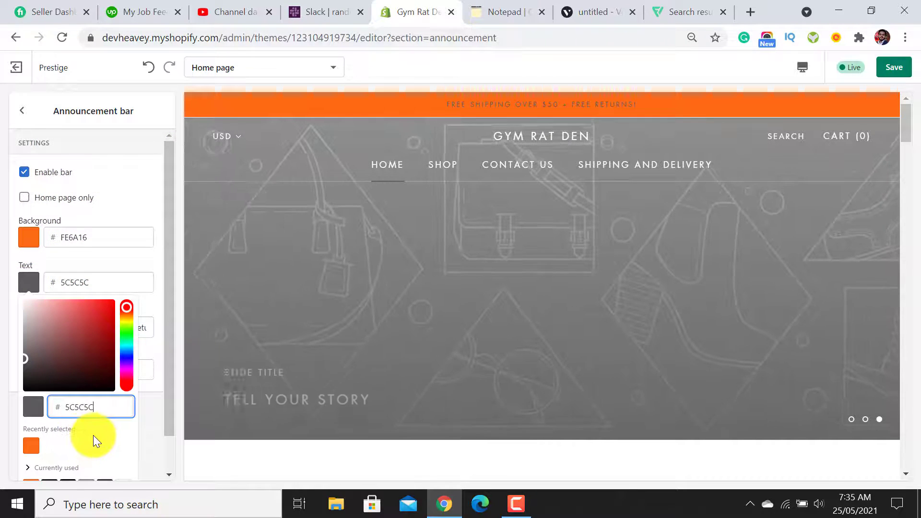
{"action": "scroll", "coordinate": [96, 437], "scroll_direction": "down", "scroll_amount": 1}
{"action": "left_click", "coordinate": [122, 452]}
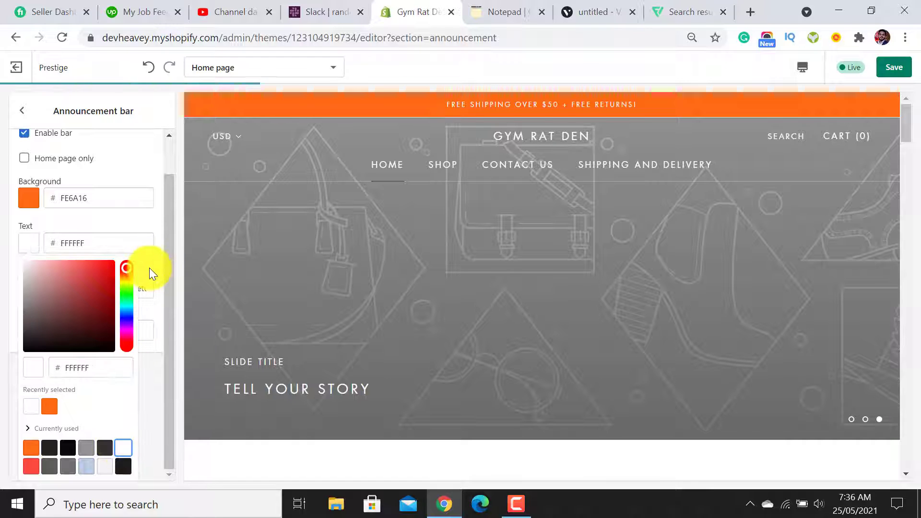
{"action": "left_click", "coordinate": [150, 272]}
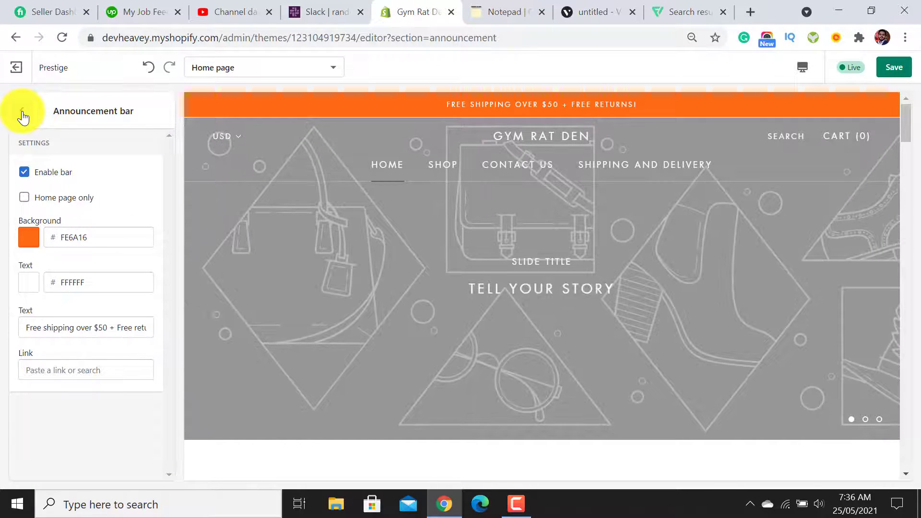
{"action": "left_click", "coordinate": [23, 117]}
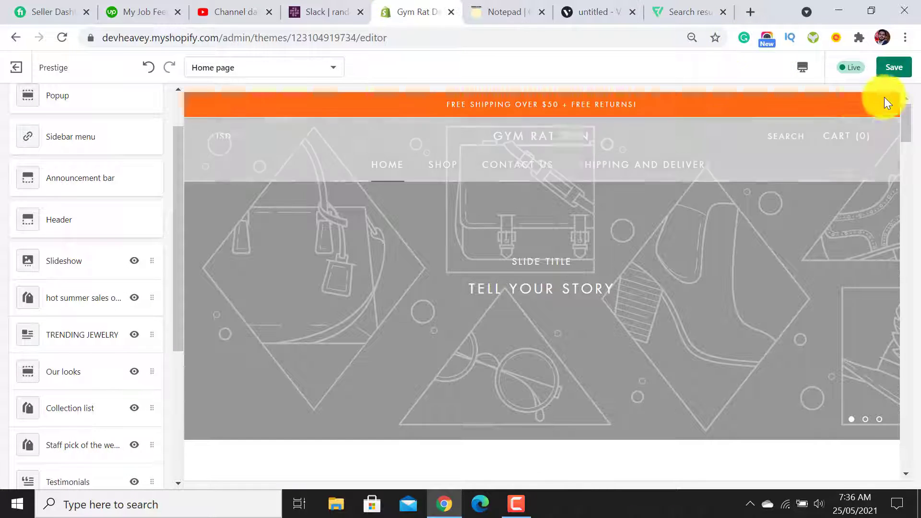
{"action": "left_click", "coordinate": [894, 67]}
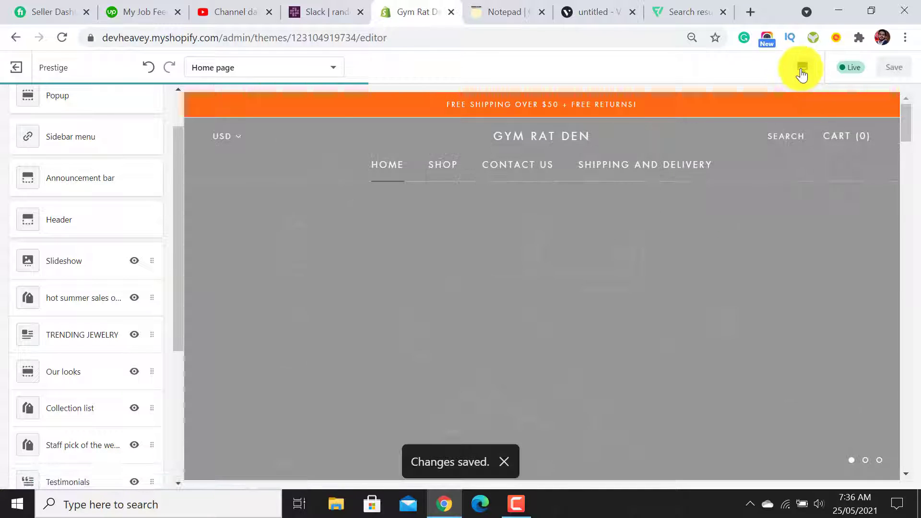
Check the home page in the mobile preview and return to the desktop preview.
{"action": "left_click", "coordinate": [802, 68]}
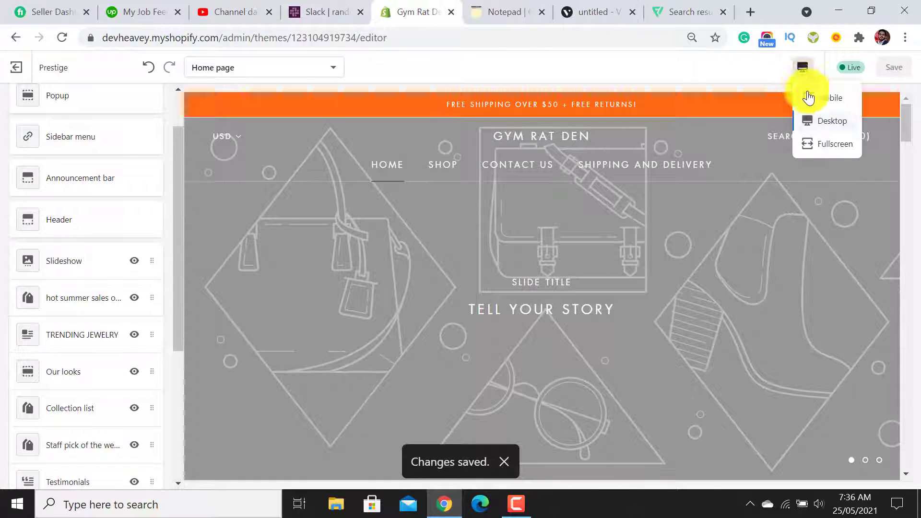
{"action": "left_click", "coordinate": [811, 98]}
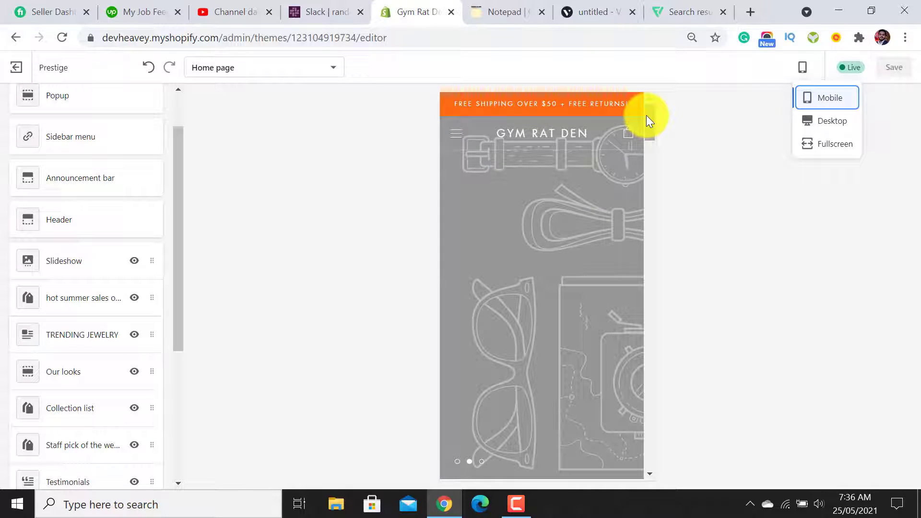
{"action": "left_click", "coordinate": [816, 119]}
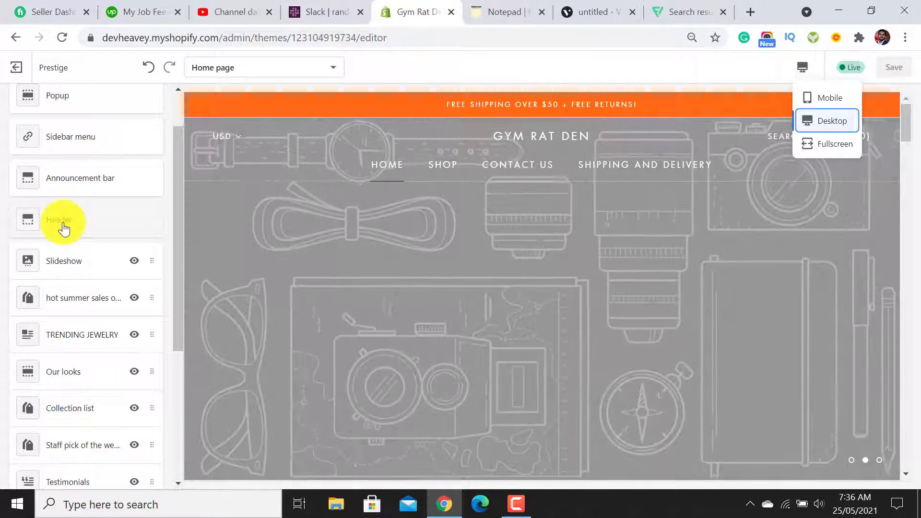
Turn off the sticky header in the Header section's settings after checking it in the page preview.
{"action": "left_click", "coordinate": [63, 229]}
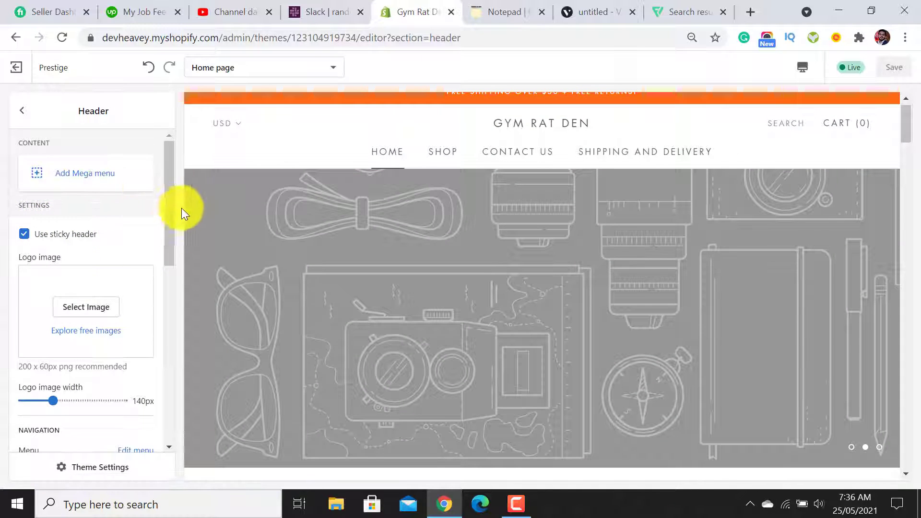
{"action": "mouse_move", "coordinate": [168, 198]}
{"action": "left_mouse_down"}
{"action": "mouse_move", "coordinate": [164, 226]}
{"action": "mouse_move", "coordinate": [163, 215]}
{"action": "left_mouse_up"}
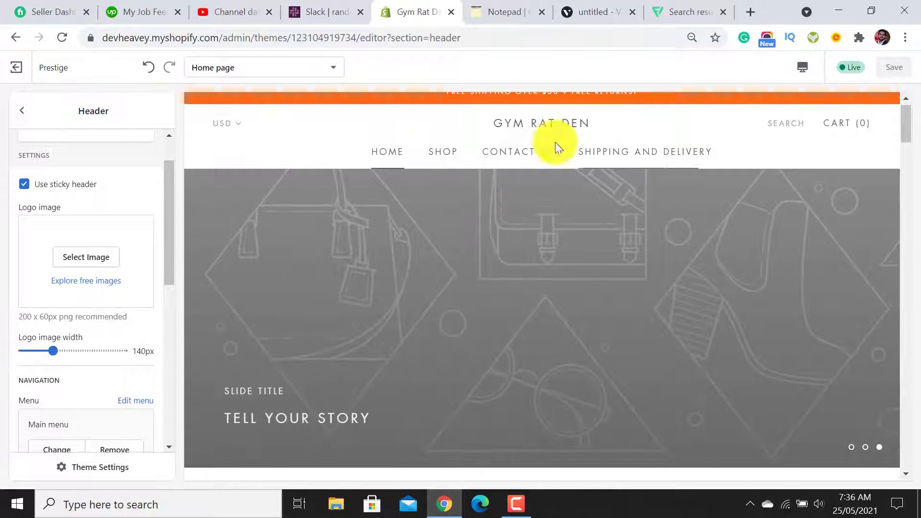
{"action": "left_click", "coordinate": [25, 187]}
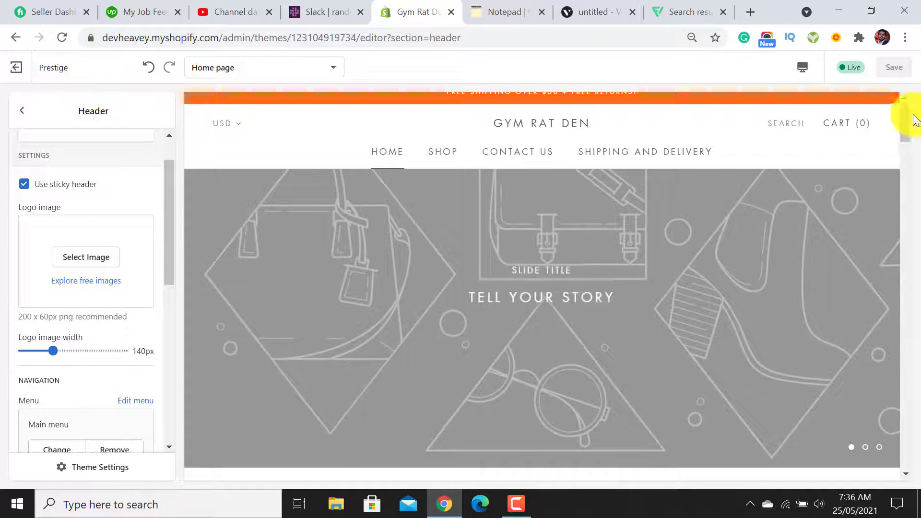
{"action": "left_click_drag", "start_coordinate": [906, 126], "coordinate": [898, 96]}
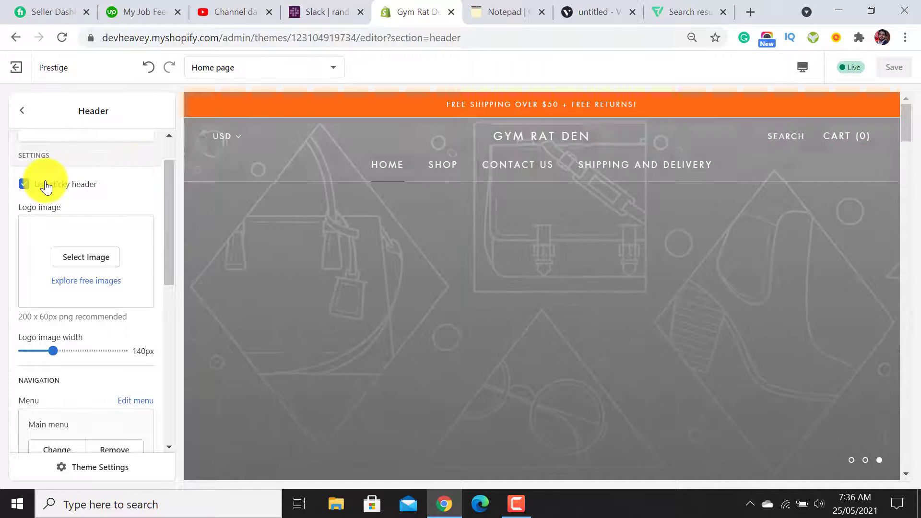
{"action": "left_click", "coordinate": [24, 184]}
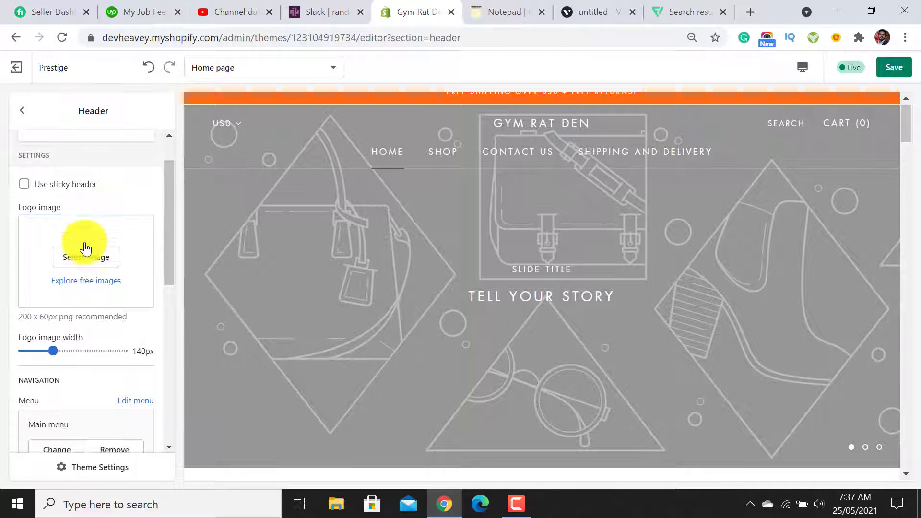
Set the header's logo image to the first Gym Rat Den dumbbell logo in the image library.
{"action": "left_click", "coordinate": [88, 259]}
{"action": "left_click", "coordinate": [124, 192]}
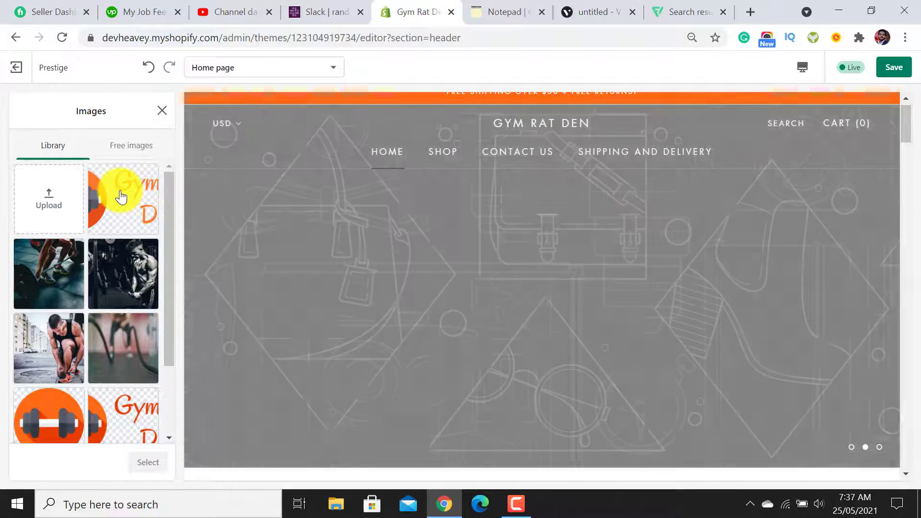
{"action": "left_click", "coordinate": [152, 463]}
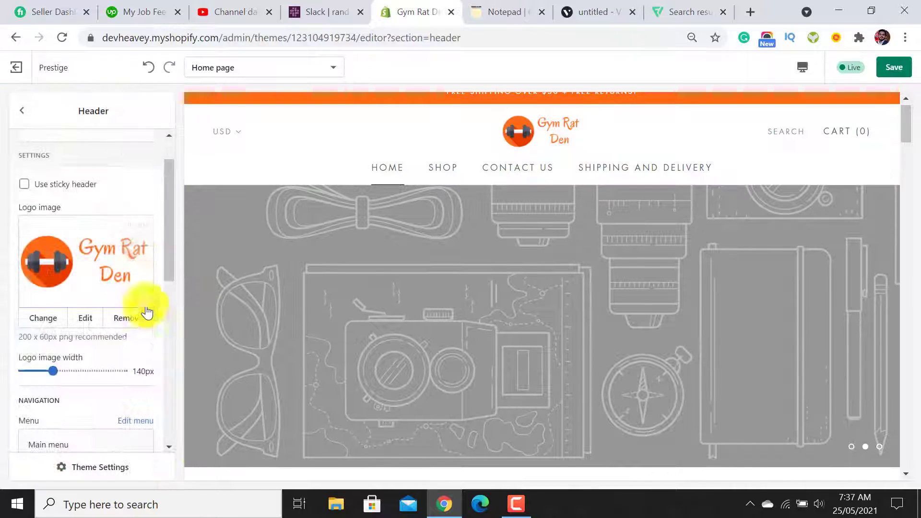
Set the header's logo image width to 235px.
{"action": "scroll", "coordinate": [169, 233], "scroll_direction": "down", "scroll_amount": 1}
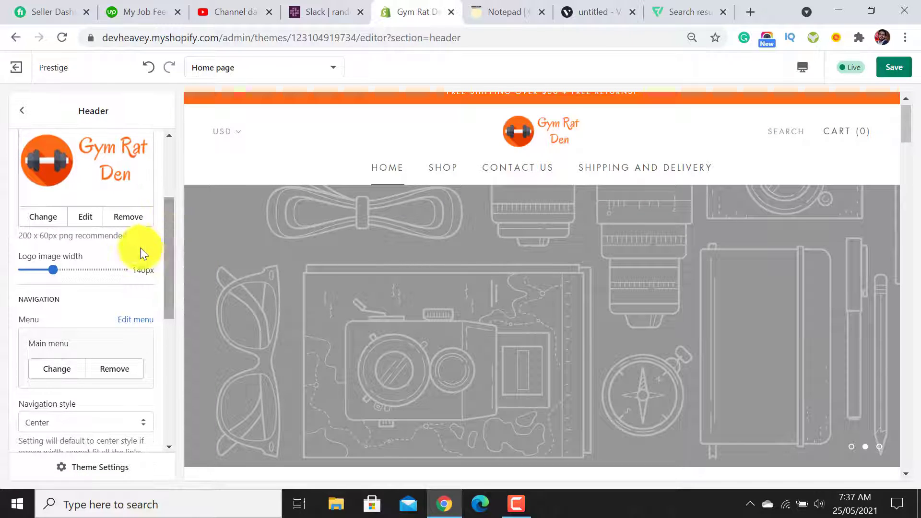
{"action": "left_click_drag", "start_coordinate": [53, 269], "coordinate": [84, 266]}
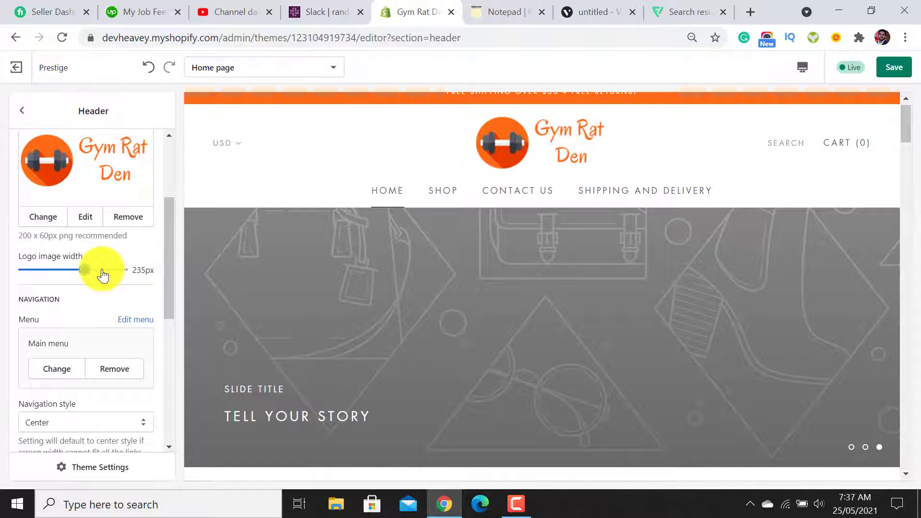
Disable the transparent header on the homepage after checking its effect in the page preview.
{"action": "scroll", "coordinate": [169, 259], "scroll_direction": "down", "scroll_amount": 3}
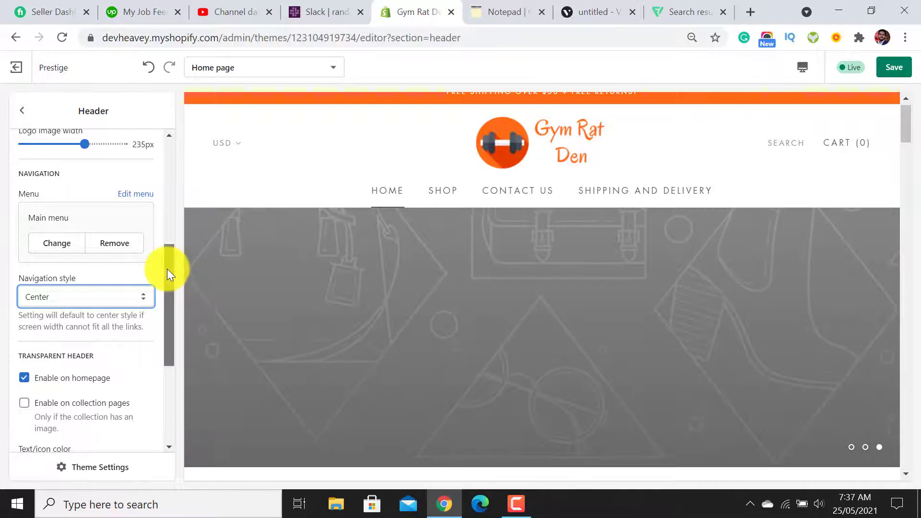
{"action": "left_click_drag", "start_coordinate": [167, 269], "coordinate": [165, 332]}
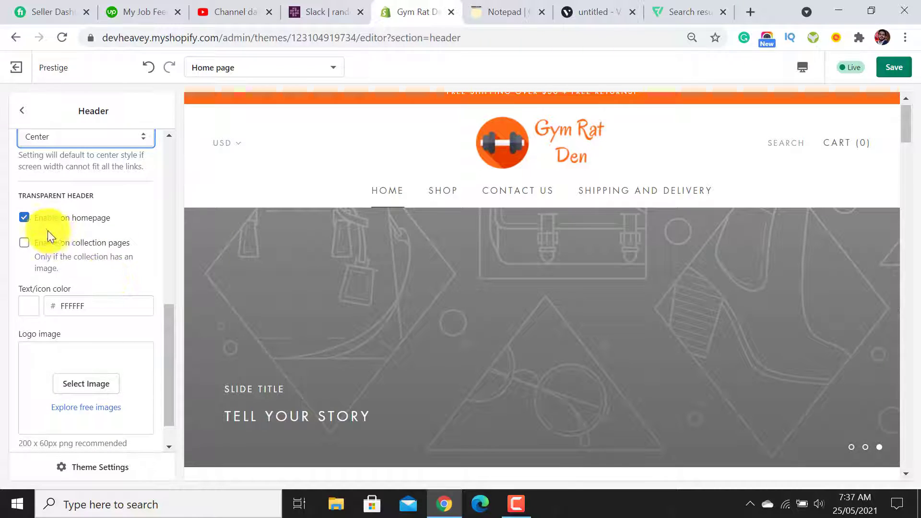
{"action": "left_click", "coordinate": [24, 219]}
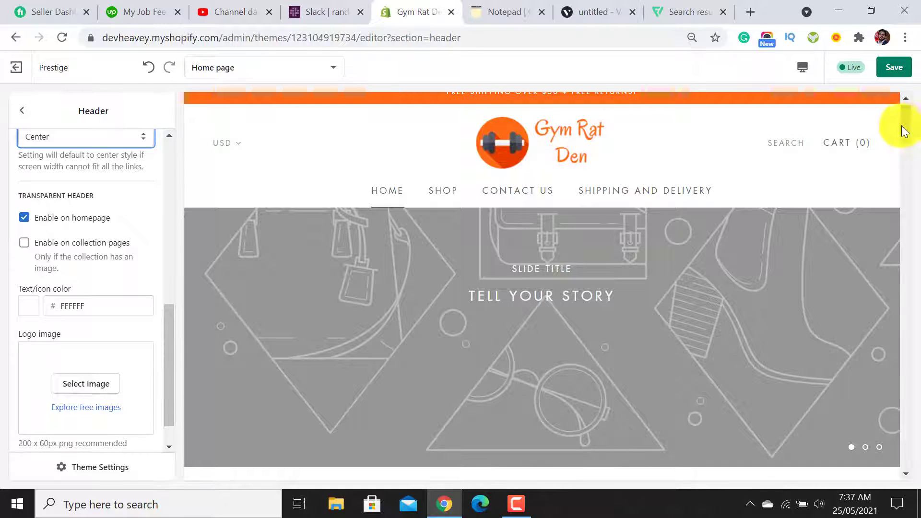
{"action": "scroll", "coordinate": [908, 131], "scroll_direction": "down", "scroll_amount": 3}
{"action": "scroll", "coordinate": [903, 138], "scroll_direction": "up", "scroll_amount": 3}
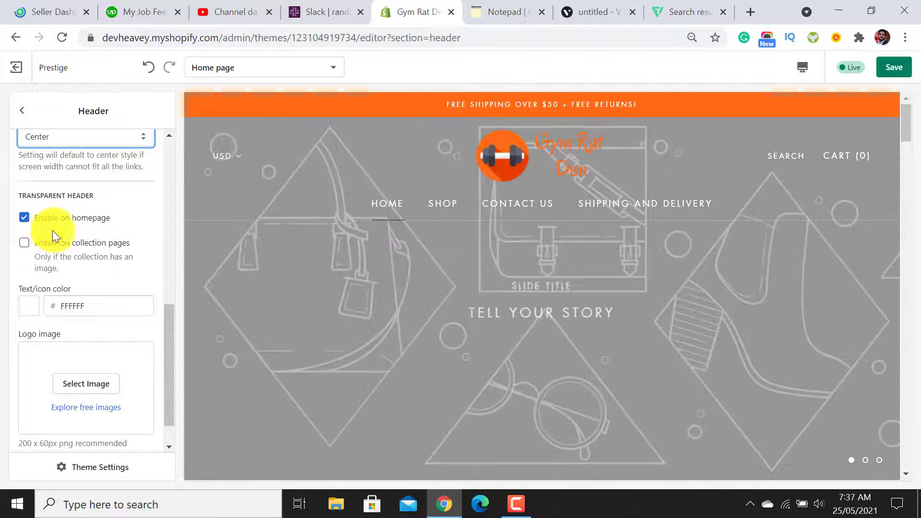
{"action": "left_click", "coordinate": [25, 222]}
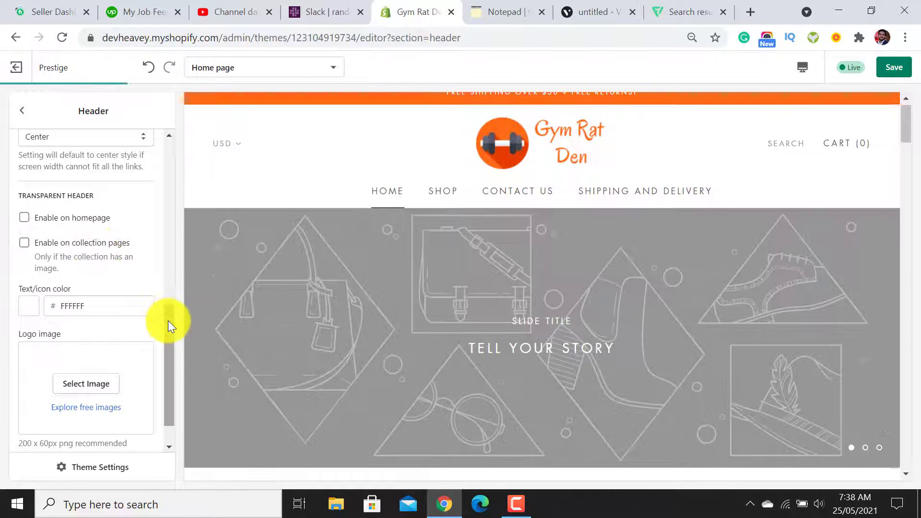
{"action": "left_click_drag", "start_coordinate": [168, 324], "coordinate": [165, 380]}
{"action": "left_click", "coordinate": [79, 345]}
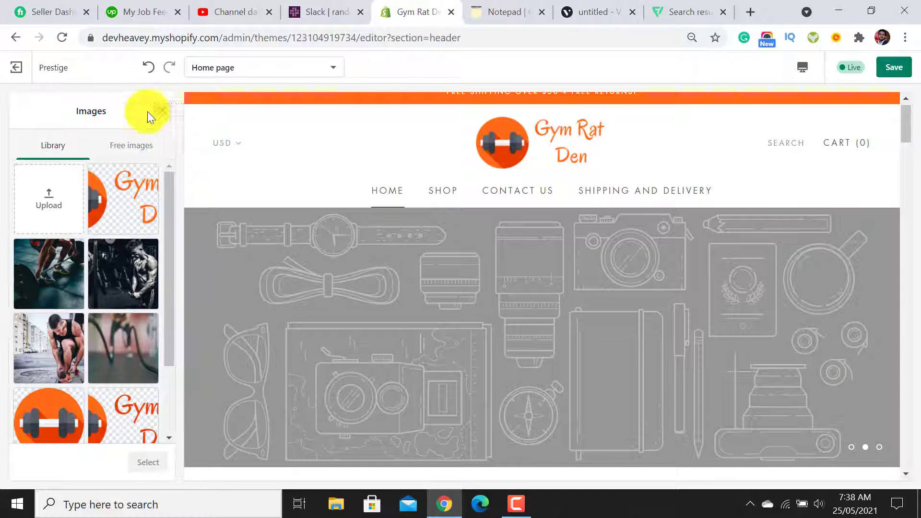
{"action": "left_click", "coordinate": [160, 111]}
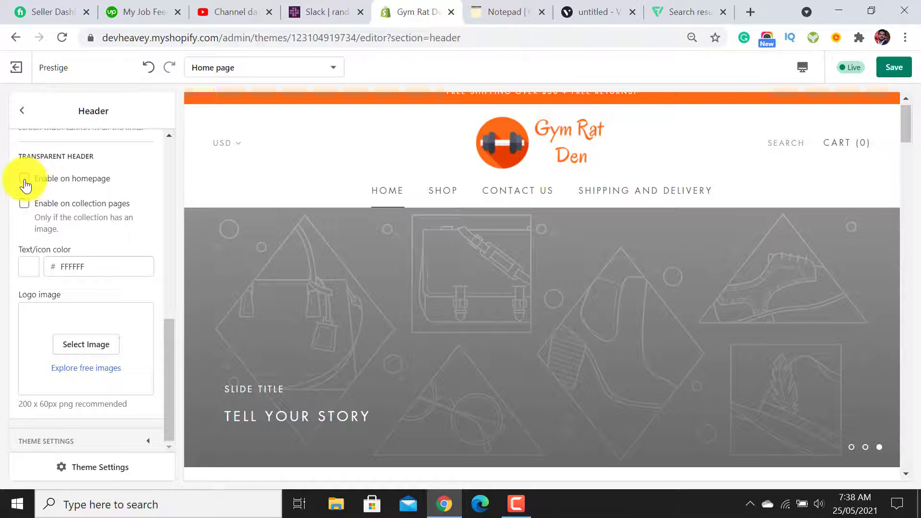
{"action": "left_click", "coordinate": [99, 351]}
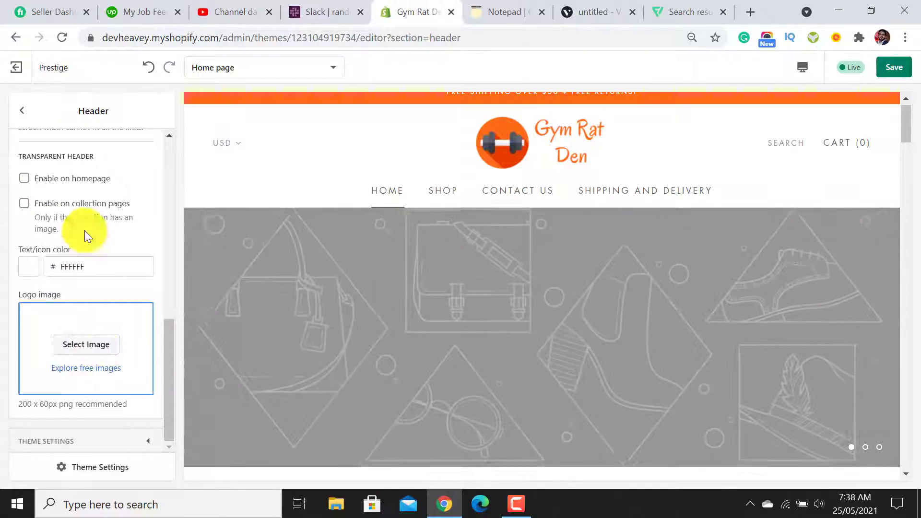
Set the image of the Slideshow section's first "Tell your story" slide to the barbell lifting photo from the image library.
{"action": "left_click", "coordinate": [22, 111]}
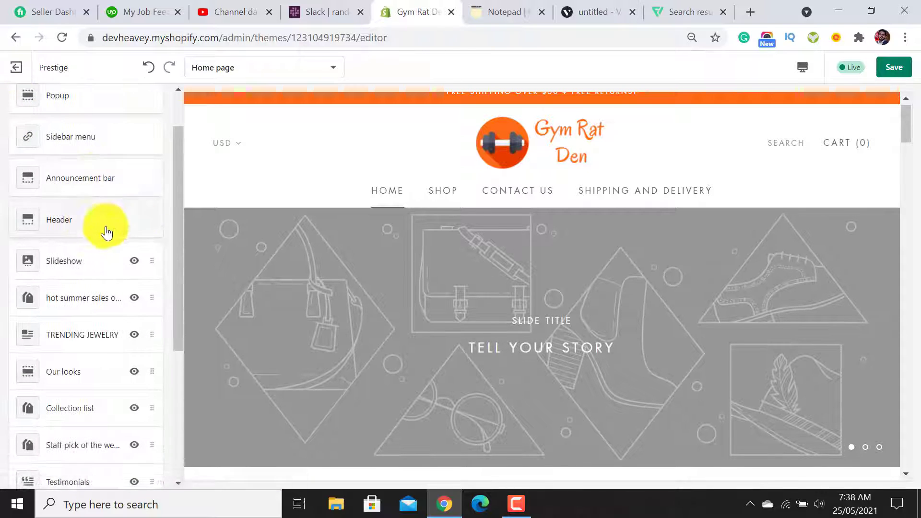
{"action": "left_click_drag", "start_coordinate": [175, 166], "coordinate": [174, 196]}
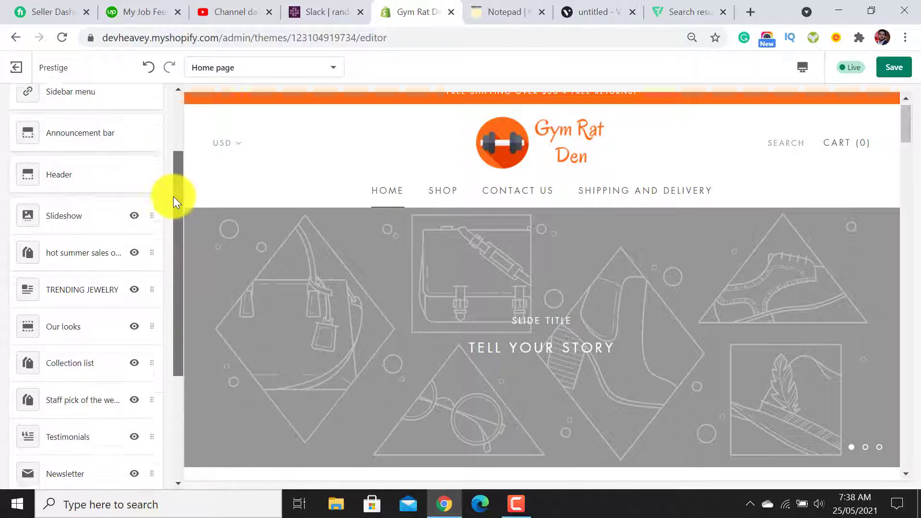
{"action": "left_click", "coordinate": [61, 214]}
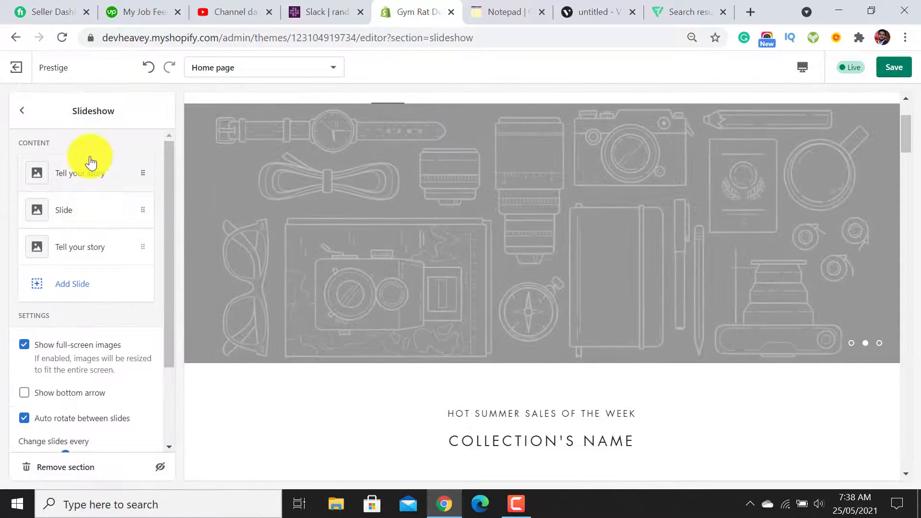
{"action": "left_click", "coordinate": [91, 162]}
{"action": "left_click", "coordinate": [22, 112]}
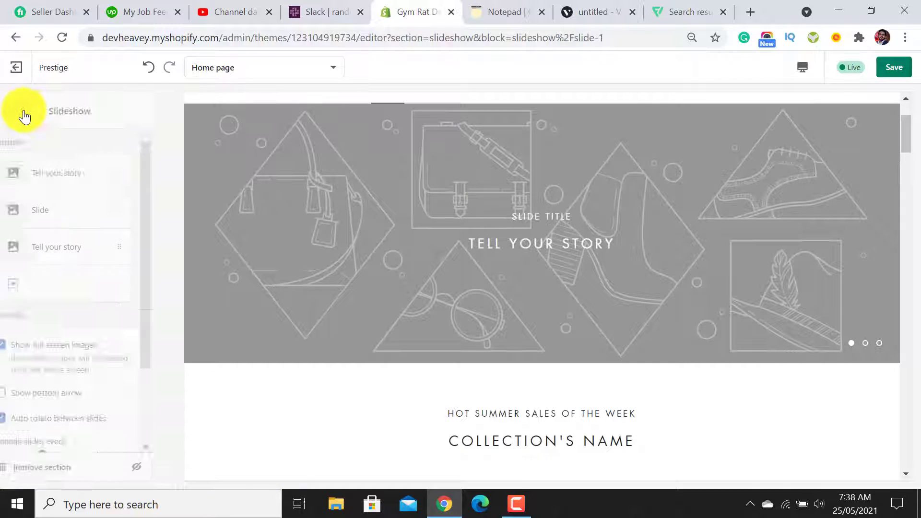
{"action": "left_click", "coordinate": [73, 180]}
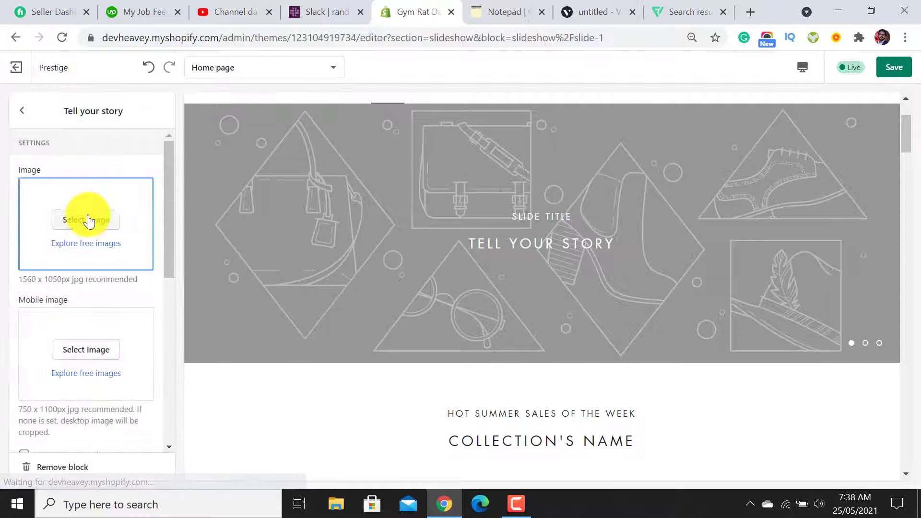
{"action": "left_click", "coordinate": [90, 218]}
{"action": "left_click", "coordinate": [50, 275]}
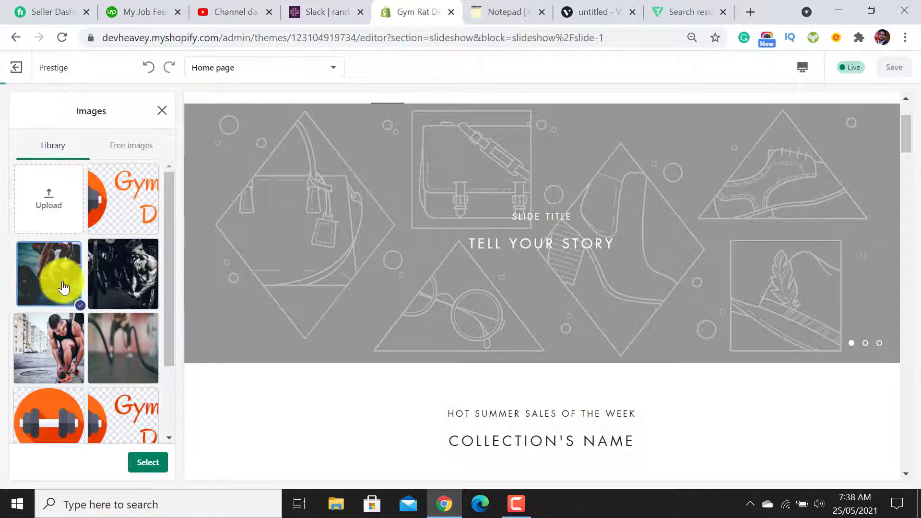
{"action": "left_click", "coordinate": [148, 463]}
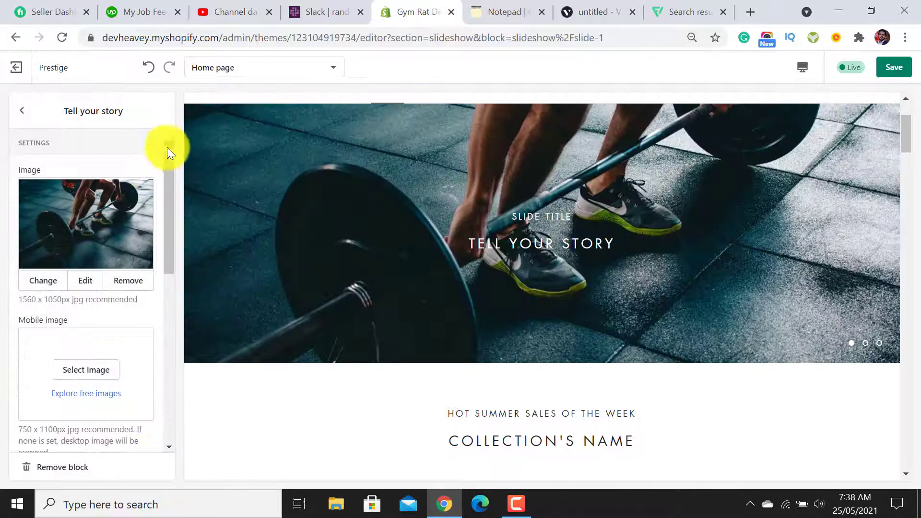
Set the first slide's mobile image to the same barbell lifting photo from the image library.
{"action": "scroll", "coordinate": [328, 195], "scroll_direction": "up", "scroll_amount": 3}
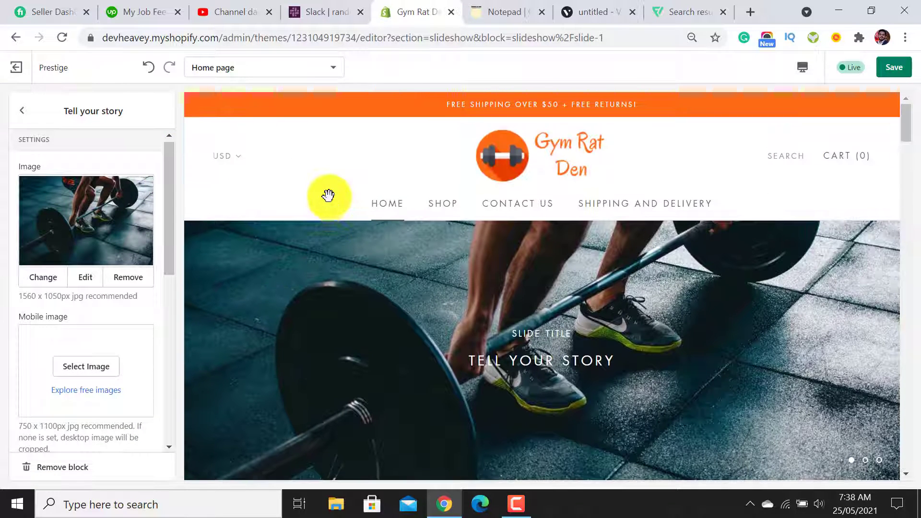
{"action": "scroll", "coordinate": [336, 226], "scroll_direction": "down", "scroll_amount": 2}
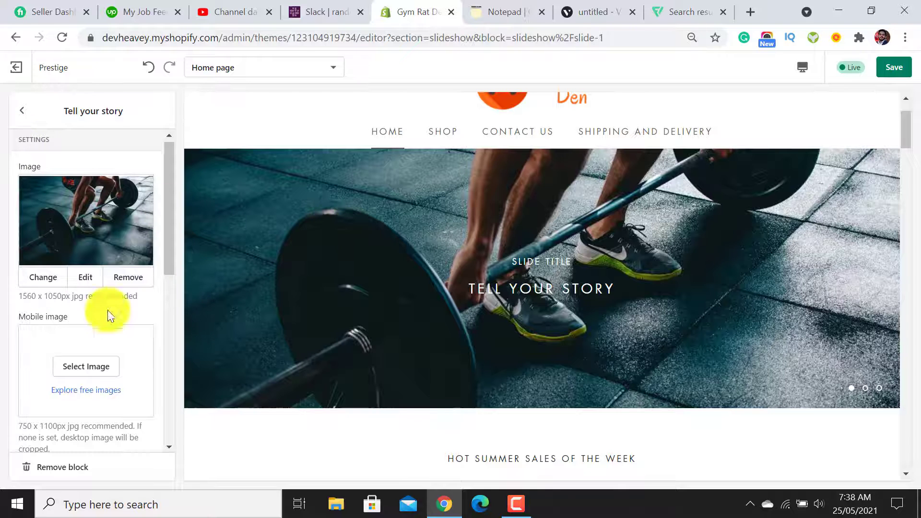
{"action": "left_click", "coordinate": [94, 374]}
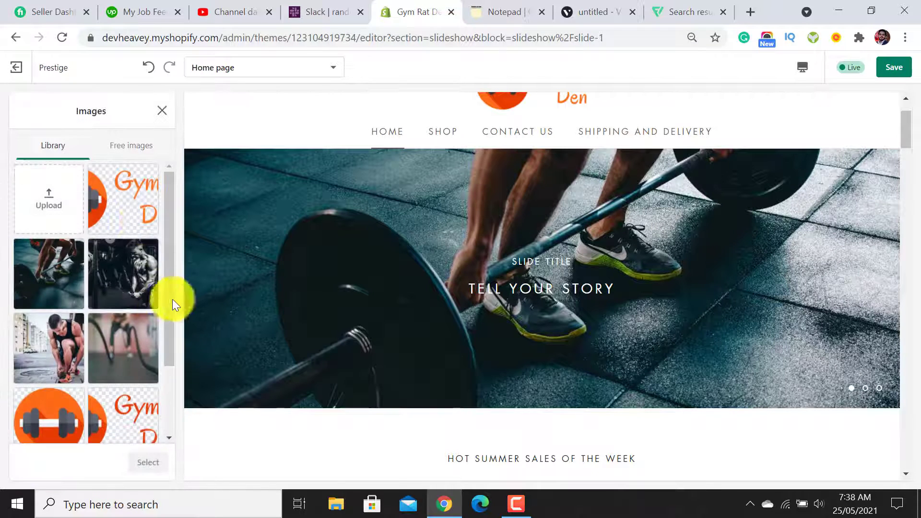
{"action": "left_click", "coordinate": [65, 285]}
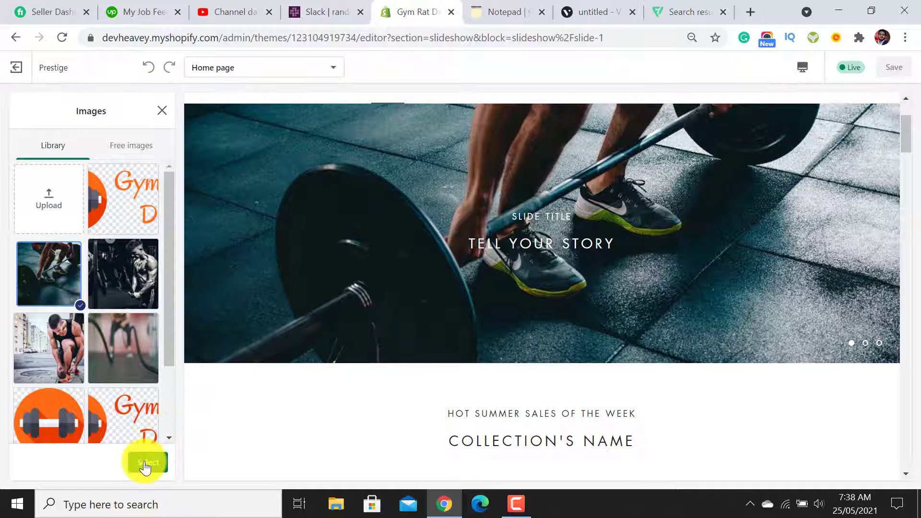
{"action": "left_click", "coordinate": [145, 462]}
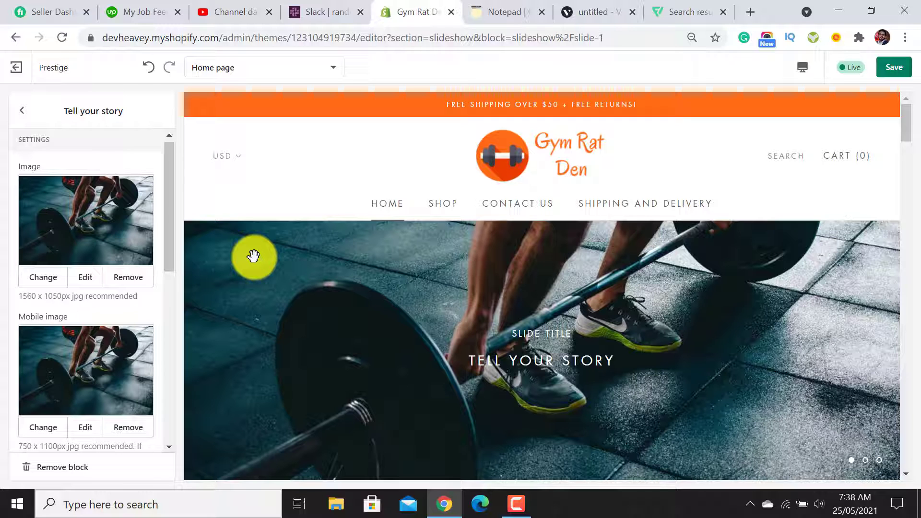
Open unsplash.com in a new browser tab and browse the photos on its home page.
{"action": "key", "text": "ctrl+t"}
{"action": "type", "text": "u"}
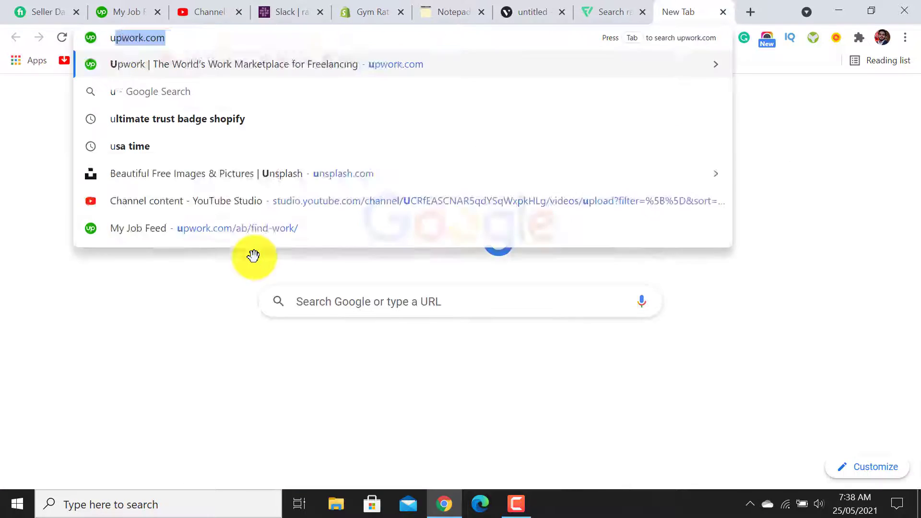
{"action": "type", "text": "nsplash."}
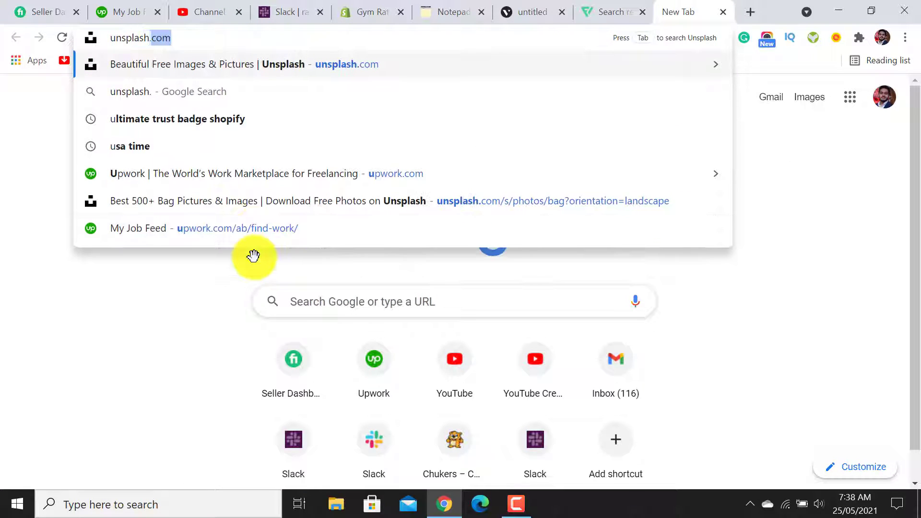
{"action": "type", "text": "com"}
{"action": "key", "text": "Return"}
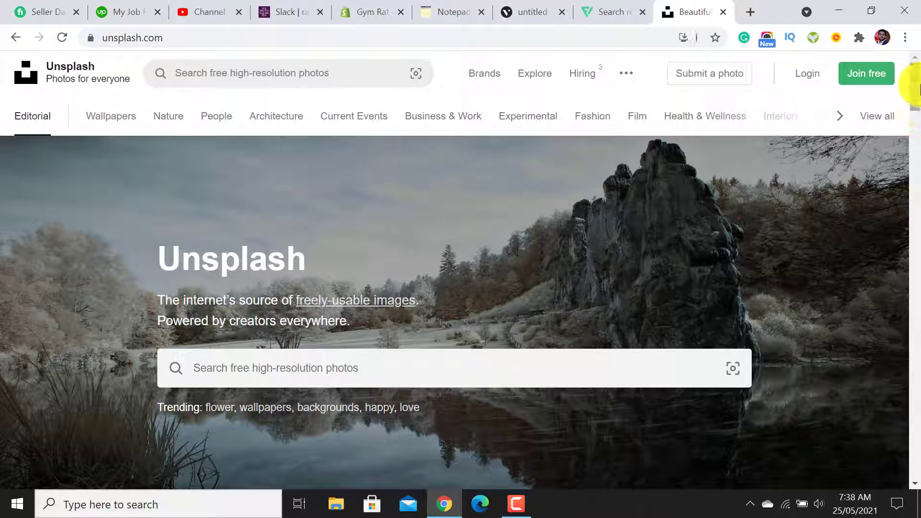
{"action": "scroll", "coordinate": [767, 356], "scroll_direction": "down", "scroll_amount": 1}
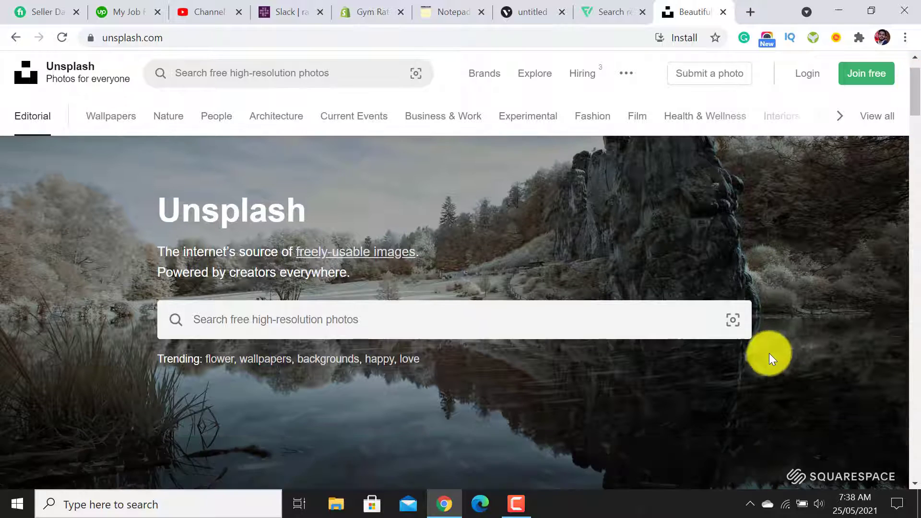
{"action": "scroll", "coordinate": [749, 361], "scroll_direction": "down", "scroll_amount": 4}
{"action": "scroll", "coordinate": [787, 352], "scroll_direction": "down", "scroll_amount": 6}
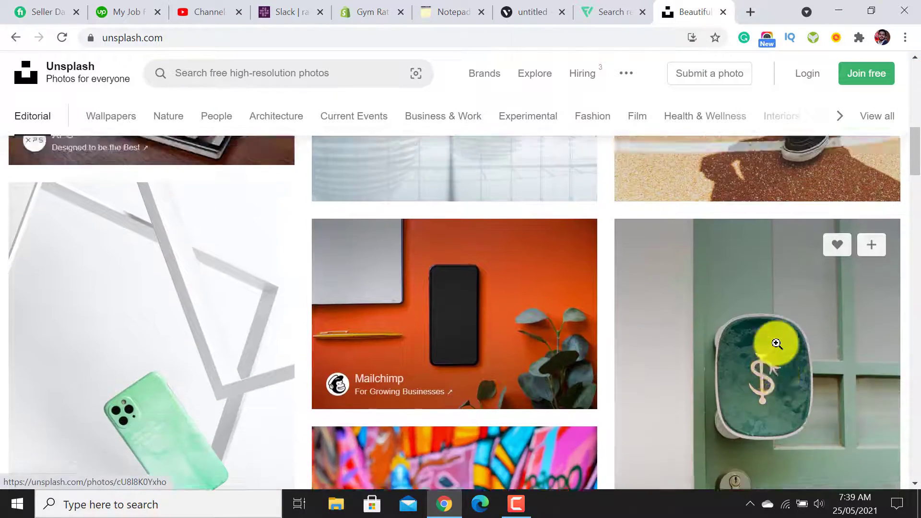
{"action": "scroll", "coordinate": [772, 346], "scroll_direction": "up", "scroll_amount": 10}
Search Unsplash for "fitness" photos, look through the results and return to the Shopify theme editor, closing the Unsplash tab.
{"action": "left_click", "coordinate": [251, 73]}
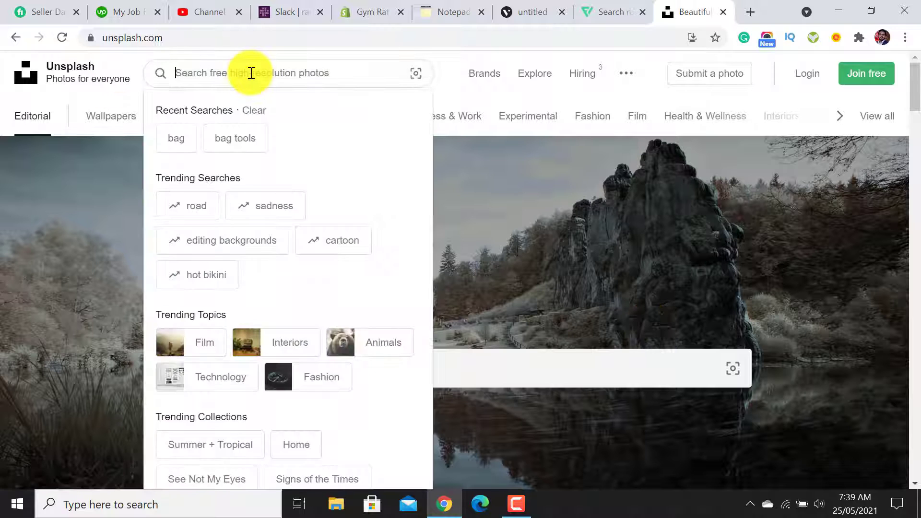
{"action": "type", "text": "fitness"}
{"action": "key", "text": "Return"}
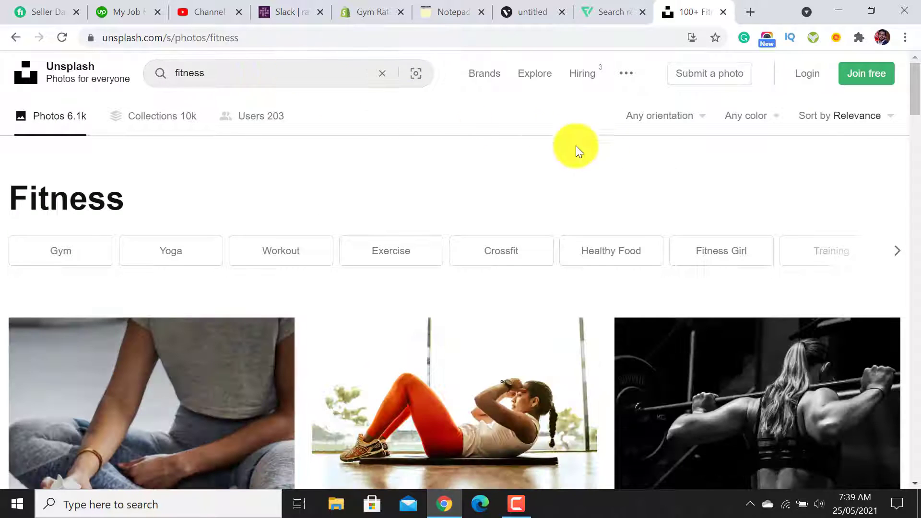
{"action": "scroll", "coordinate": [667, 195], "scroll_direction": "down", "scroll_amount": 7}
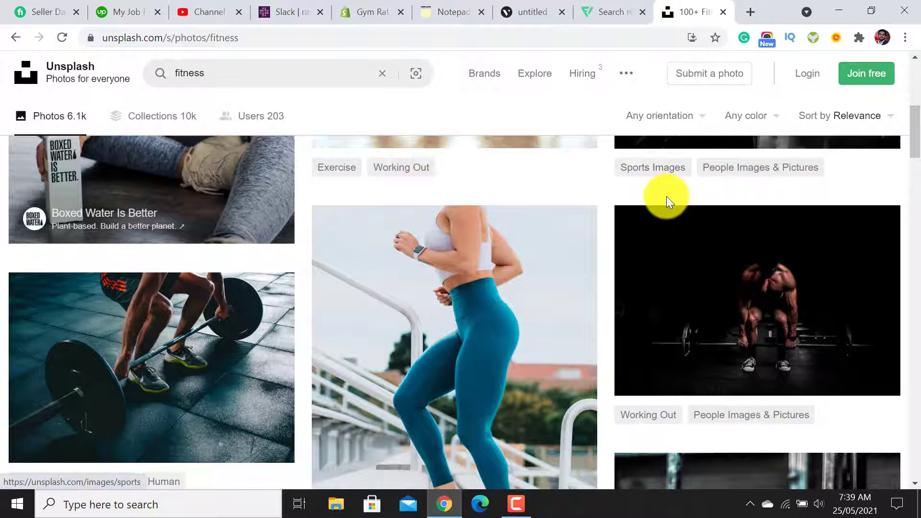
{"action": "scroll", "coordinate": [666, 197], "scroll_direction": "down", "scroll_amount": 1}
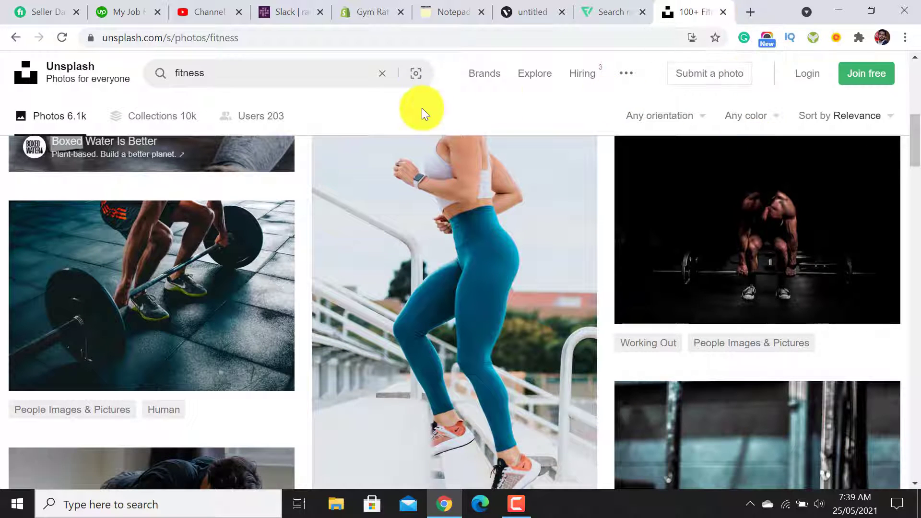
{"action": "left_click", "coordinate": [723, 12]}
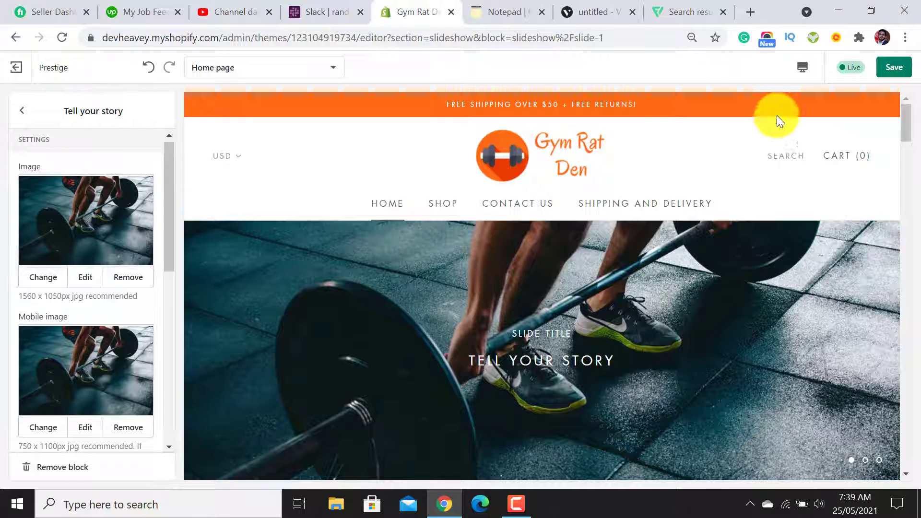
Switch to the mobile preview and examine how the first slide's image appears on the home page.
{"action": "left_click", "coordinate": [804, 68]}
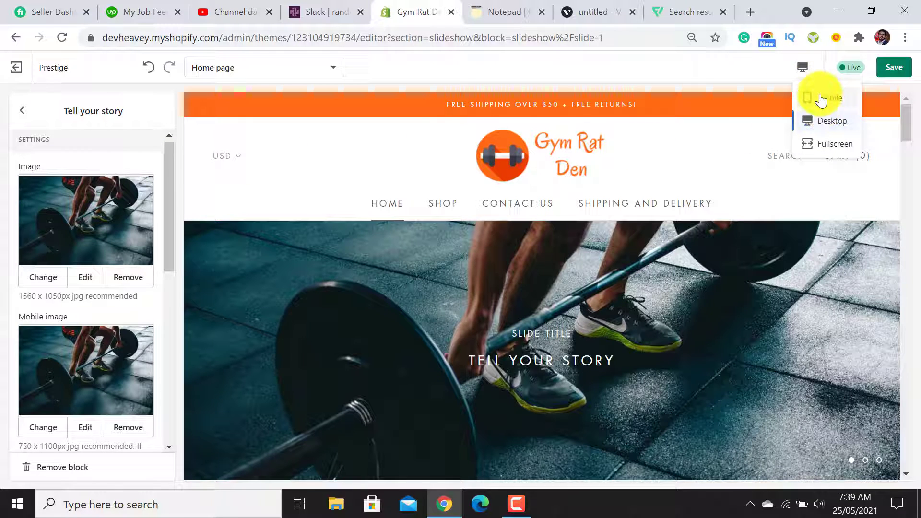
{"action": "left_click", "coordinate": [822, 99]}
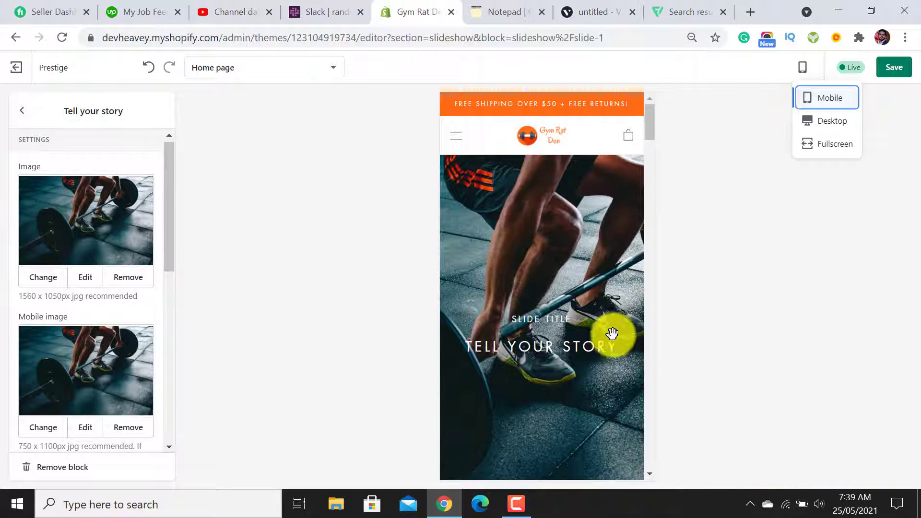
{"action": "scroll", "coordinate": [594, 339], "scroll_direction": "down", "scroll_amount": 4}
{"action": "scroll", "coordinate": [595, 340], "scroll_direction": "up", "scroll_amount": 4}
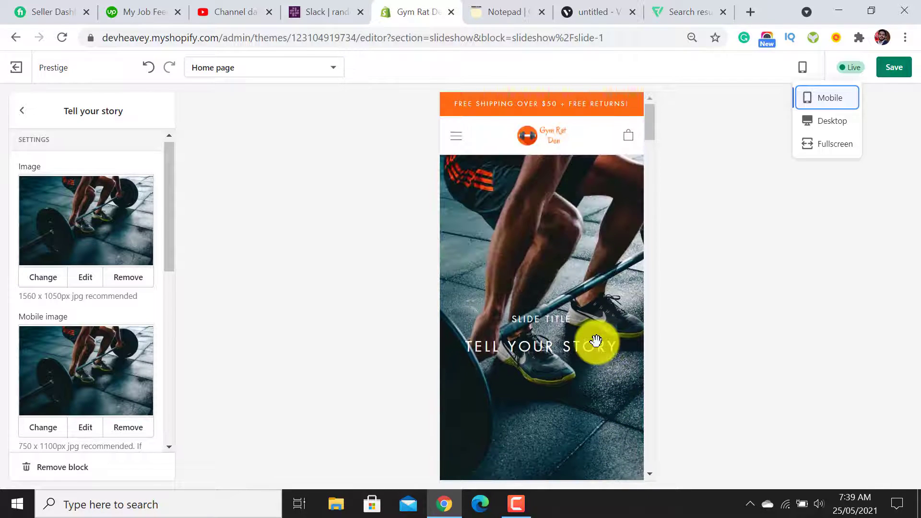
Examine the first slide's mobile preview and review its image, overlay, content position, heading and button settings.
{"action": "scroll", "coordinate": [595, 340], "scroll_direction": "down", "scroll_amount": 3}
{"action": "scroll", "coordinate": [595, 340], "scroll_direction": "up", "scroll_amount": 3}
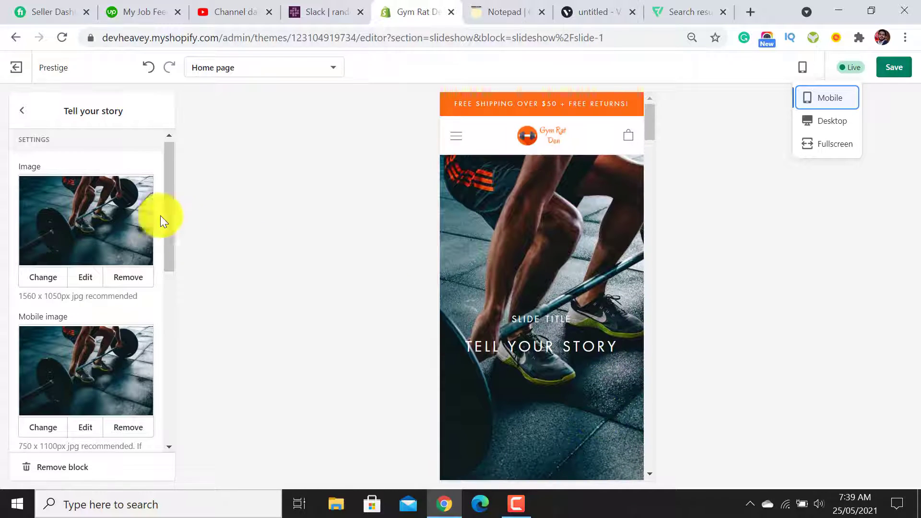
{"action": "scroll", "coordinate": [108, 315], "scroll_direction": "down", "scroll_amount": 6}
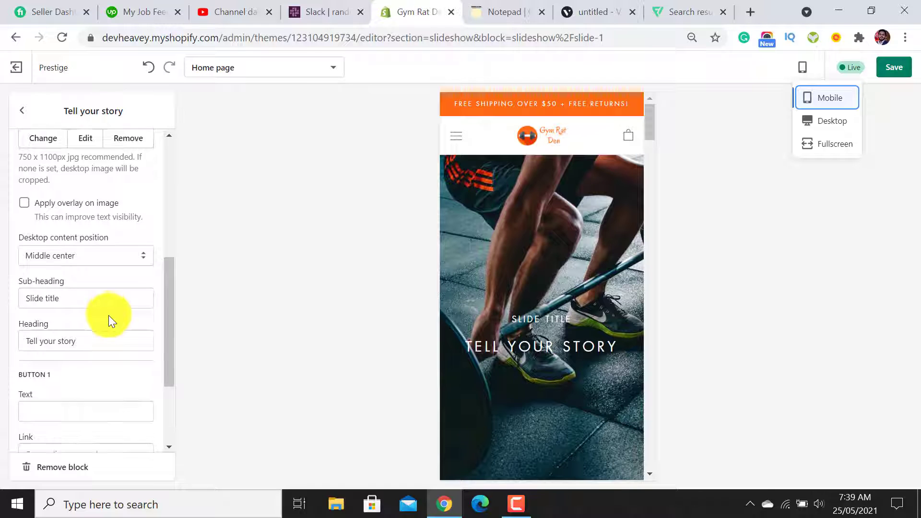
{"action": "scroll", "coordinate": [108, 316], "scroll_direction": "down", "scroll_amount": 3}
{"action": "scroll", "coordinate": [89, 315], "scroll_direction": "up", "scroll_amount": 4}
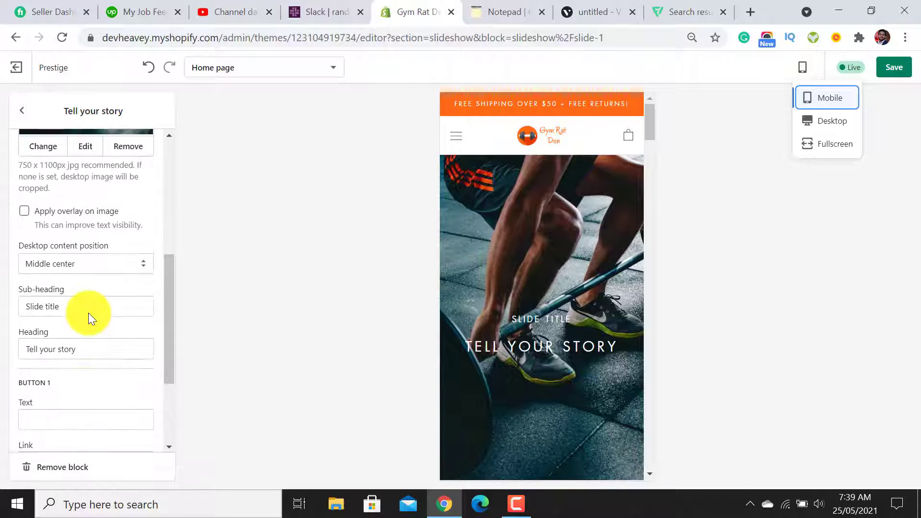
{"action": "scroll", "coordinate": [88, 313], "scroll_direction": "up", "scroll_amount": 2}
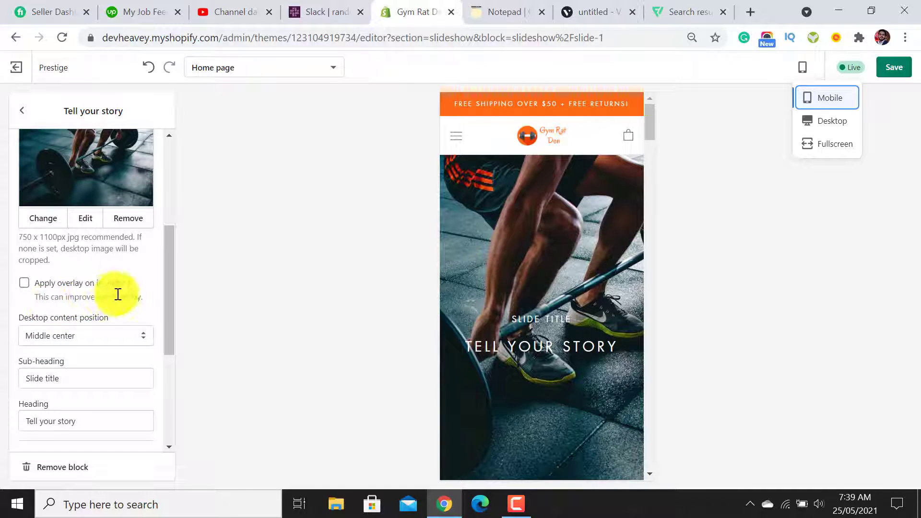
{"action": "scroll", "coordinate": [126, 300], "scroll_direction": "down", "scroll_amount": 5}
{"action": "scroll", "coordinate": [126, 300], "scroll_direction": "up", "scroll_amount": 9}
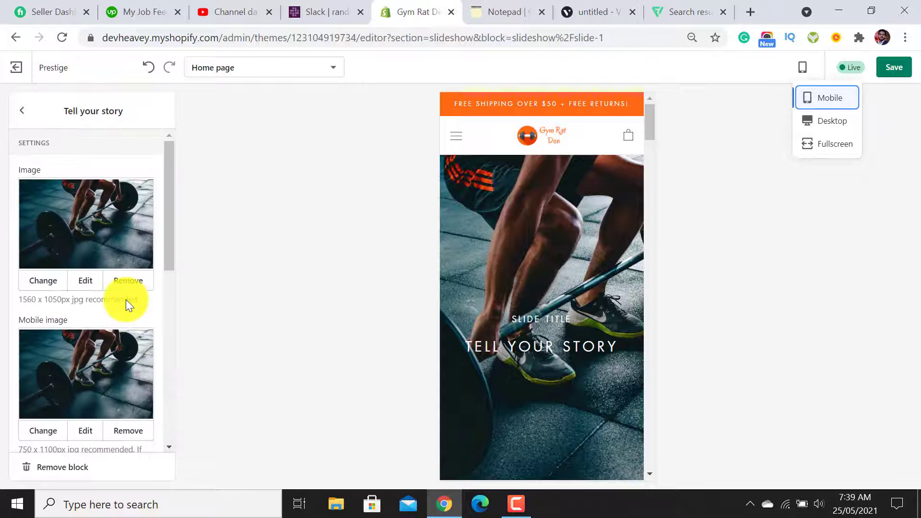
Return to the slideshow section's settings and turn off full-screen images.
{"action": "left_click", "coordinate": [24, 112]}
{"action": "scroll", "coordinate": [87, 404], "scroll_direction": "down", "scroll_amount": 3}
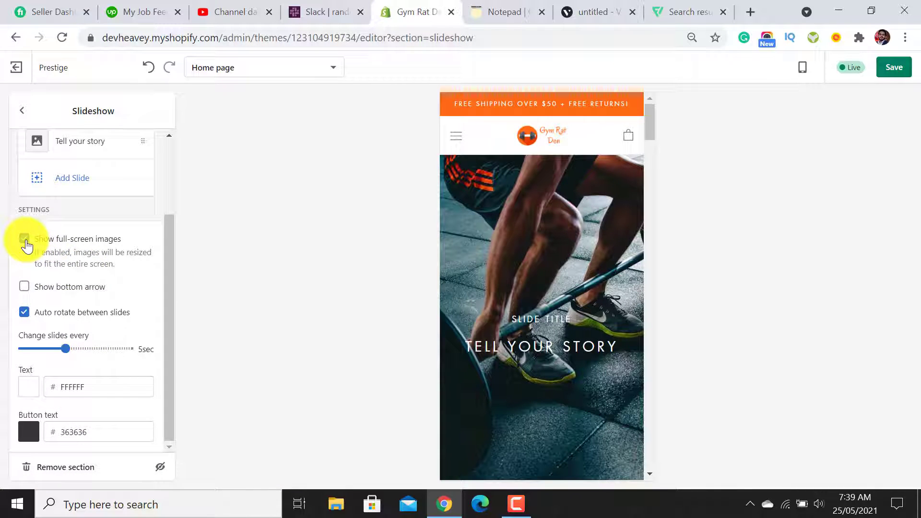
{"action": "left_click", "coordinate": [25, 239]}
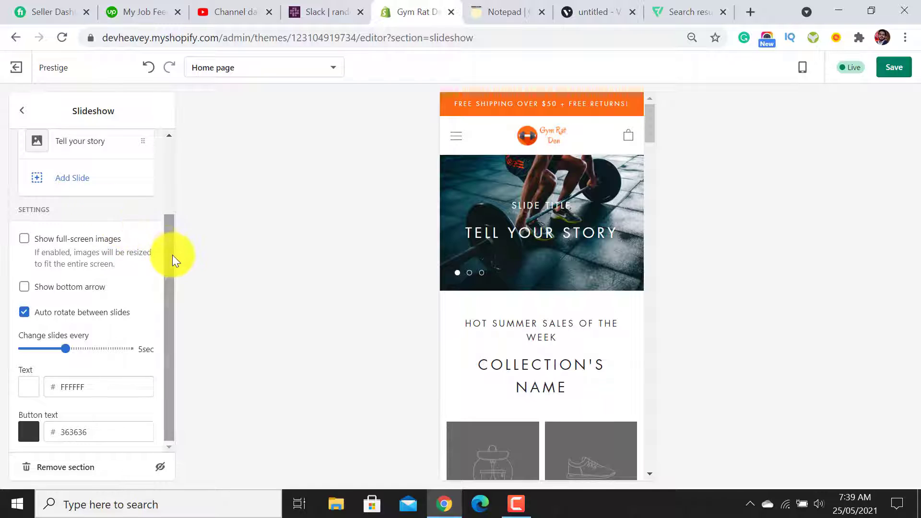
{"action": "left_click_drag", "start_coordinate": [173, 253], "coordinate": [165, 178]}
{"action": "left_click", "coordinate": [84, 179]}
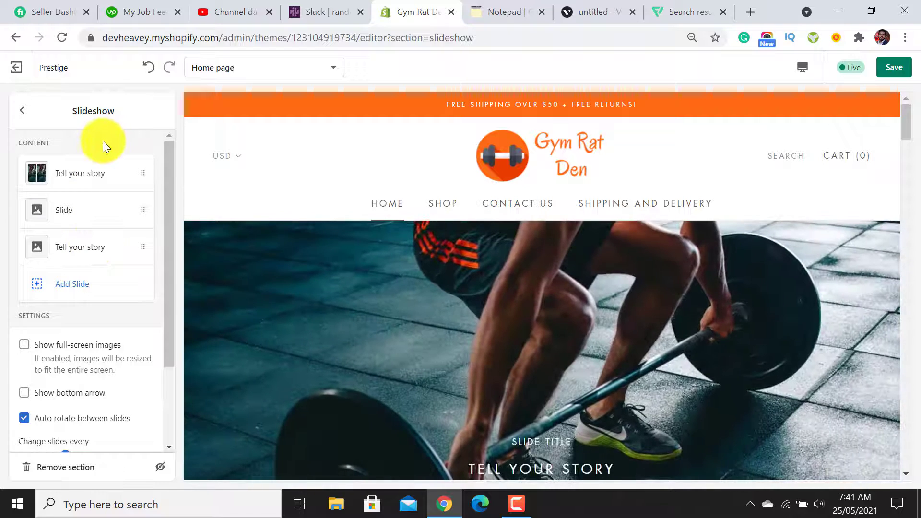
Try the dark gym photo of the shirtless bodybuilder as the second slide's image and remove it again.
{"action": "scroll", "coordinate": [103, 141], "scroll_direction": "down", "scroll_amount": 2}
{"action": "scroll", "coordinate": [102, 147], "scroll_direction": "up", "scroll_amount": 2}
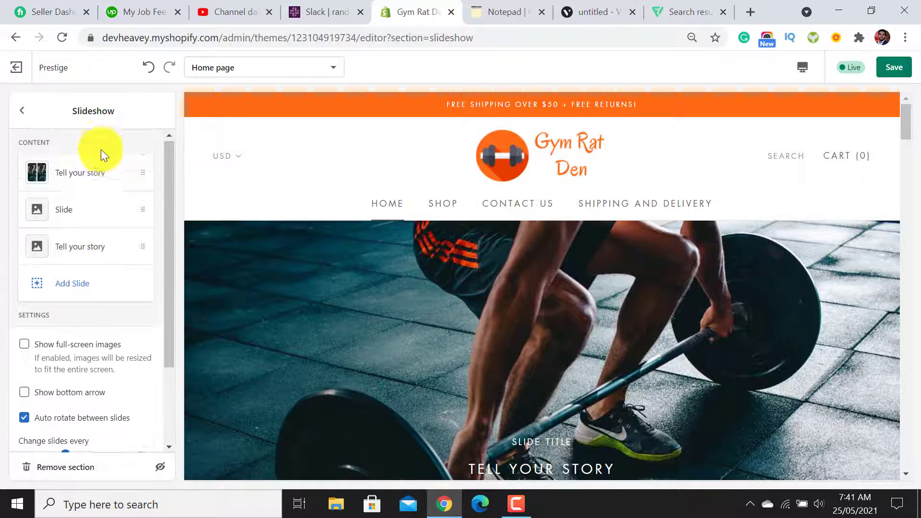
{"action": "left_click", "coordinate": [83, 214]}
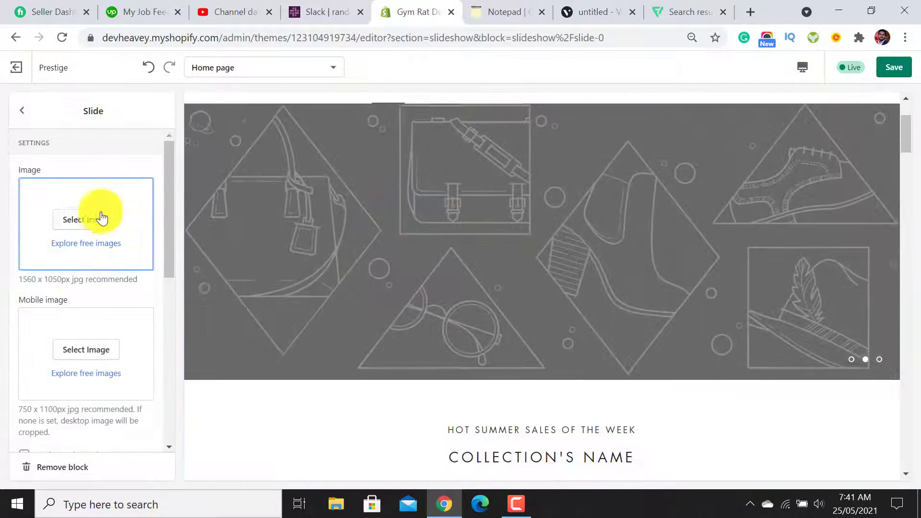
{"action": "left_click", "coordinate": [86, 222]}
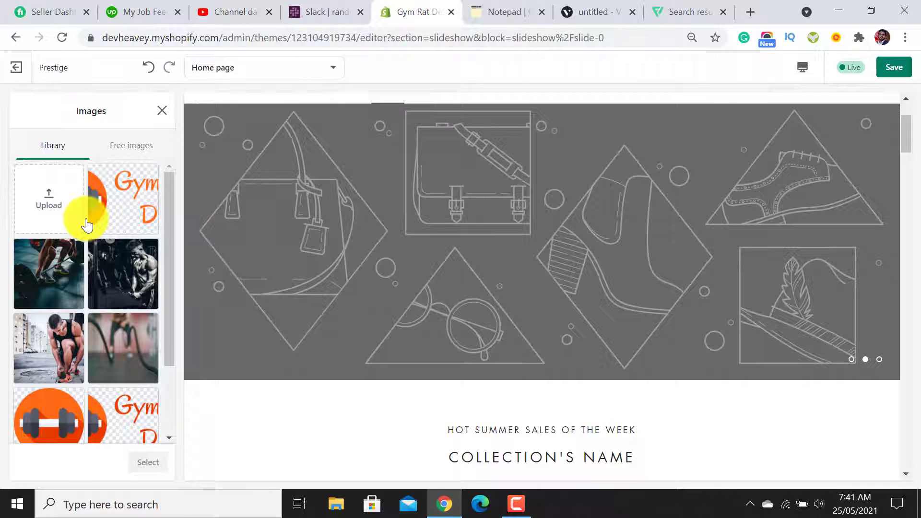
{"action": "left_click", "coordinate": [110, 284]}
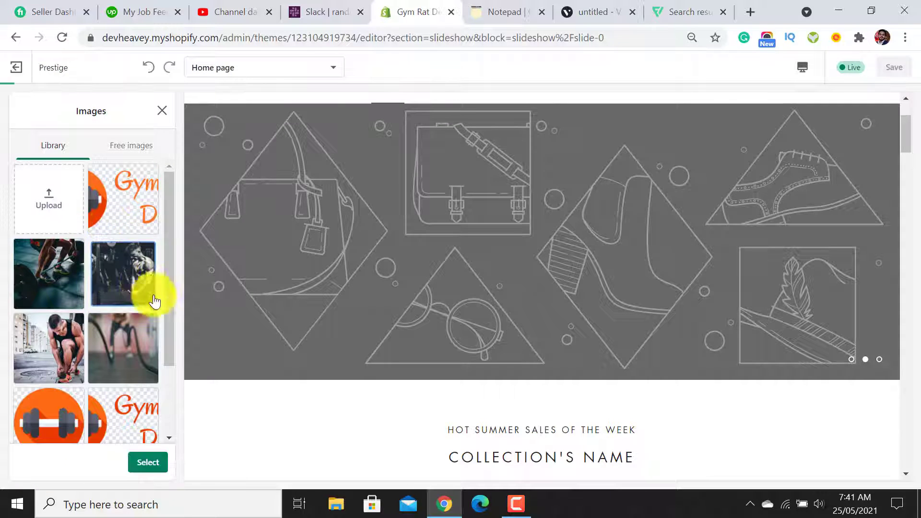
{"action": "left_click", "coordinate": [144, 463]}
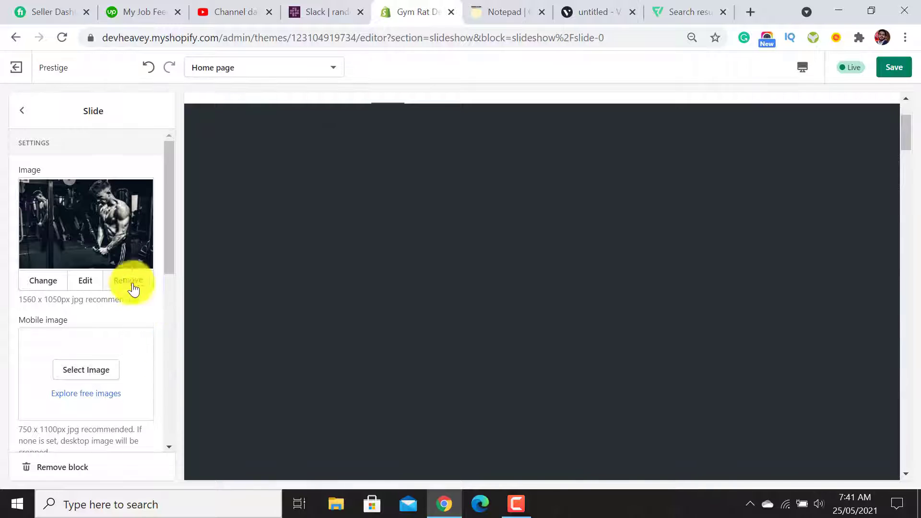
{"action": "left_click", "coordinate": [127, 279]}
Set both the image and the mobile image of the second slide to the library photo of the man tying his shoe.
{"action": "left_click", "coordinate": [83, 223]}
{"action": "left_click", "coordinate": [72, 376]}
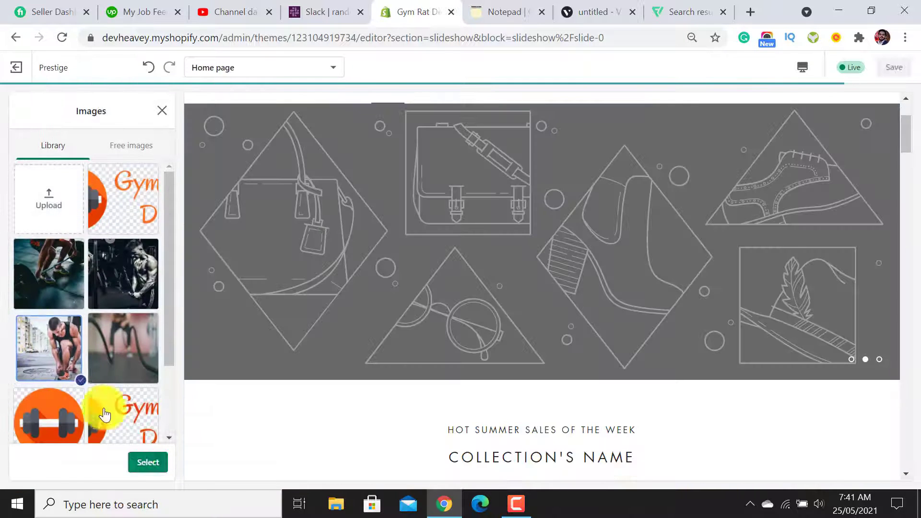
{"action": "left_click", "coordinate": [148, 462]}
{"action": "scroll", "coordinate": [164, 234], "scroll_direction": "down", "scroll_amount": 2}
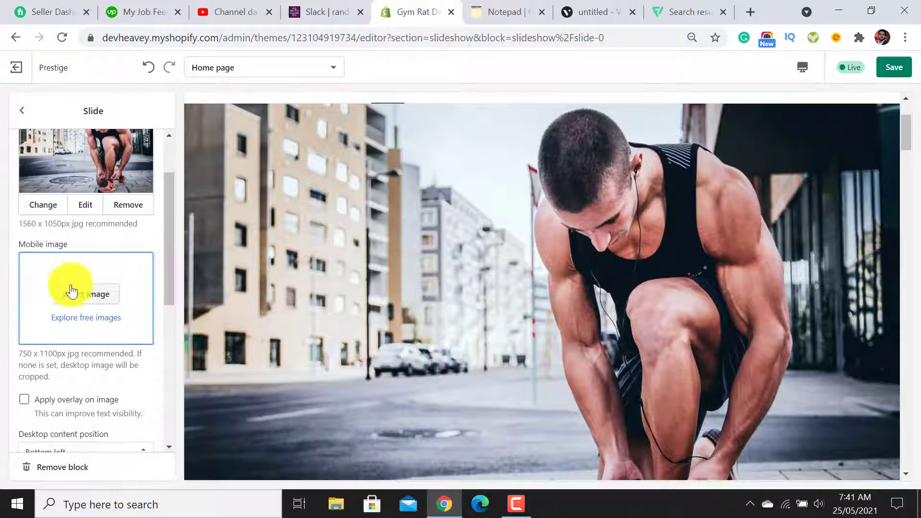
{"action": "left_click", "coordinate": [70, 292]}
{"action": "left_click", "coordinate": [53, 357]}
{"action": "left_click", "coordinate": [153, 467]}
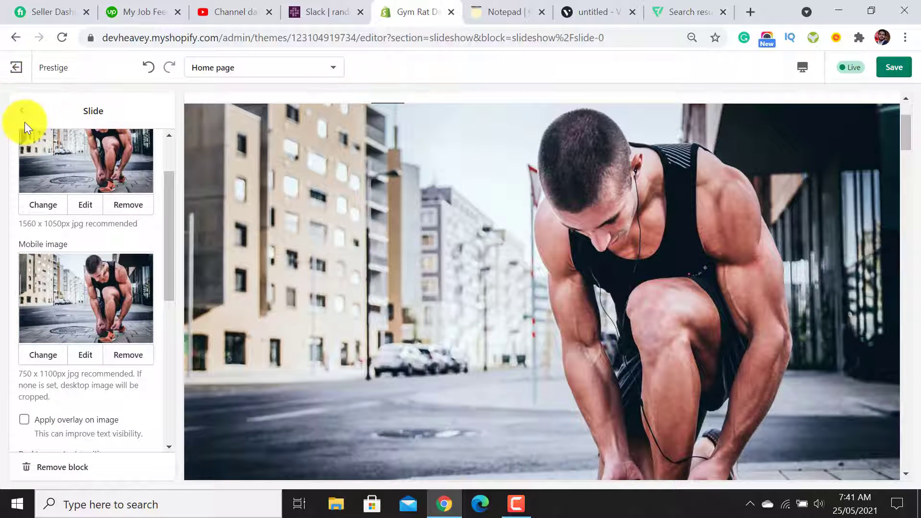
Remove the third slide from the slideshow and check the second slide in the preview.
{"action": "left_click", "coordinate": [24, 120]}
{"action": "left_click", "coordinate": [86, 244]}
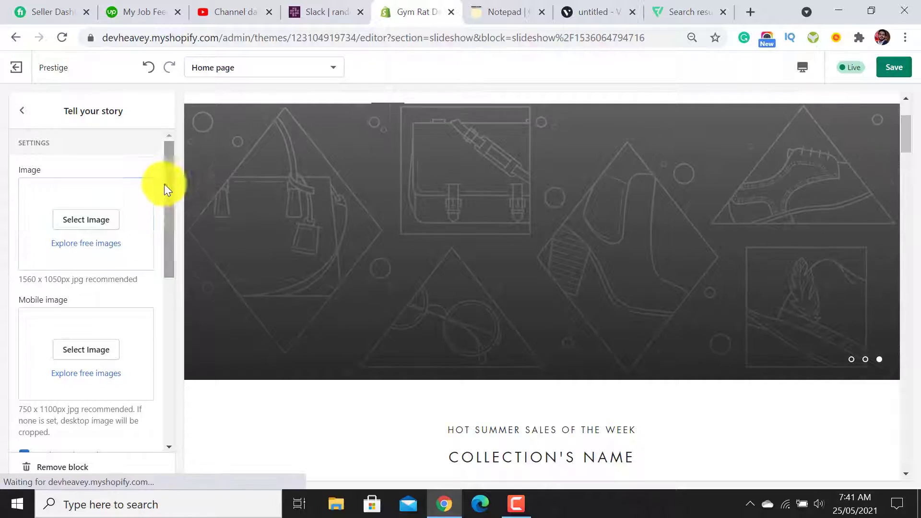
{"action": "left_click_drag", "start_coordinate": [164, 184], "coordinate": [98, 487]}
{"action": "left_click", "coordinate": [65, 467]}
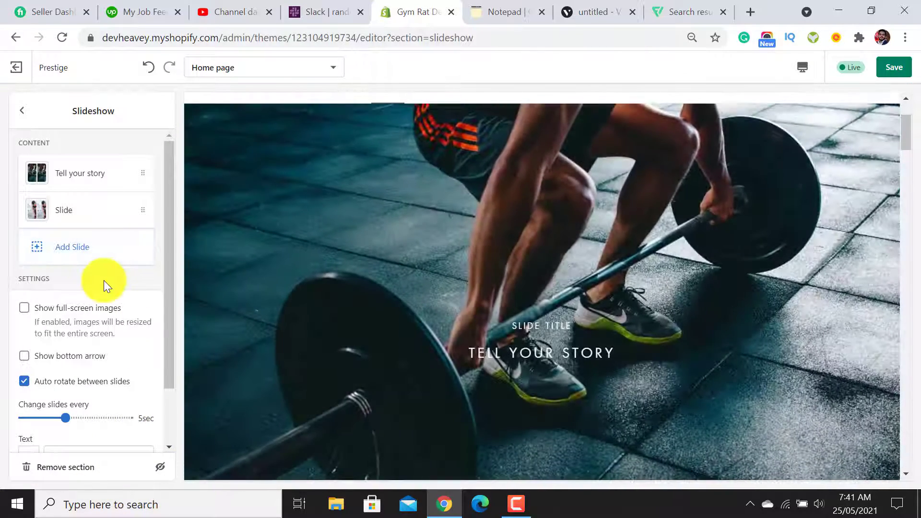
{"action": "scroll", "coordinate": [768, 336], "scroll_direction": "down", "scroll_amount": 3}
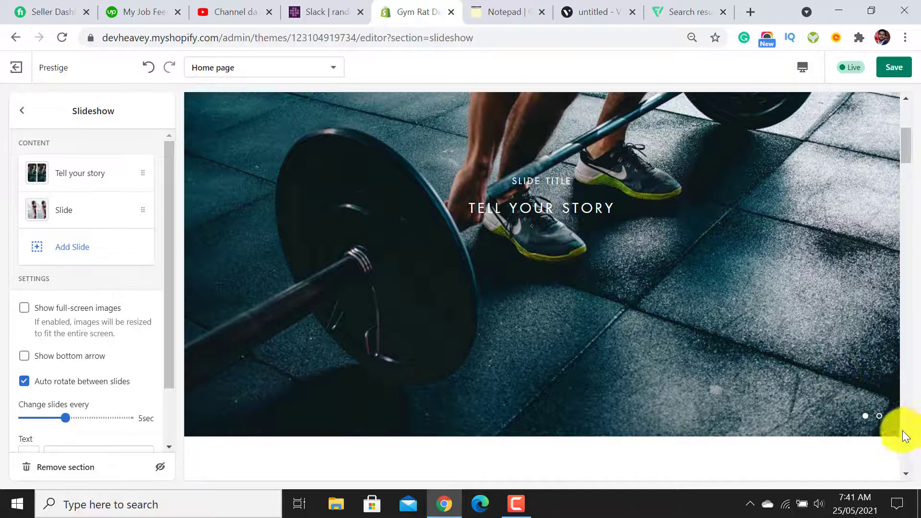
{"action": "left_click", "coordinate": [881, 417]}
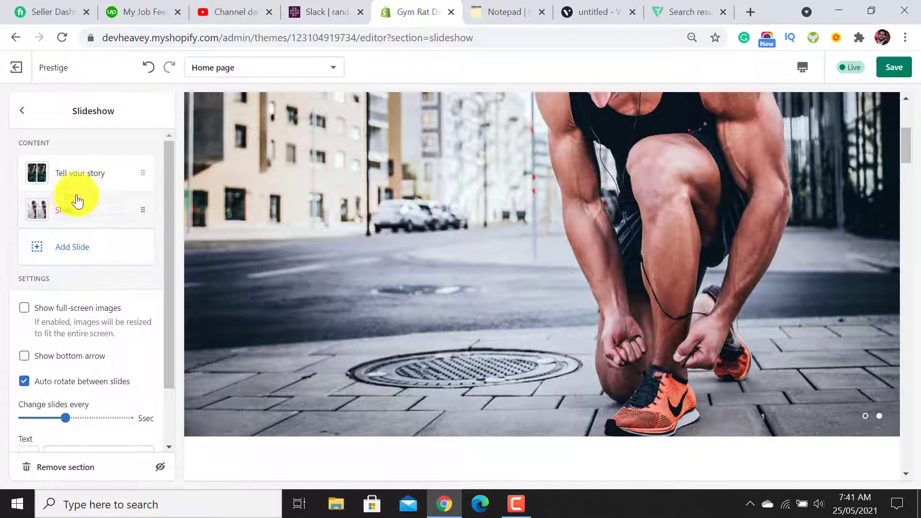
Set the first slide's sub-heading to "Welcome" and its heading to "Gym Rat Den".
{"action": "left_click", "coordinate": [74, 177]}
{"action": "left_click_drag", "start_coordinate": [175, 187], "coordinate": [171, 327]}
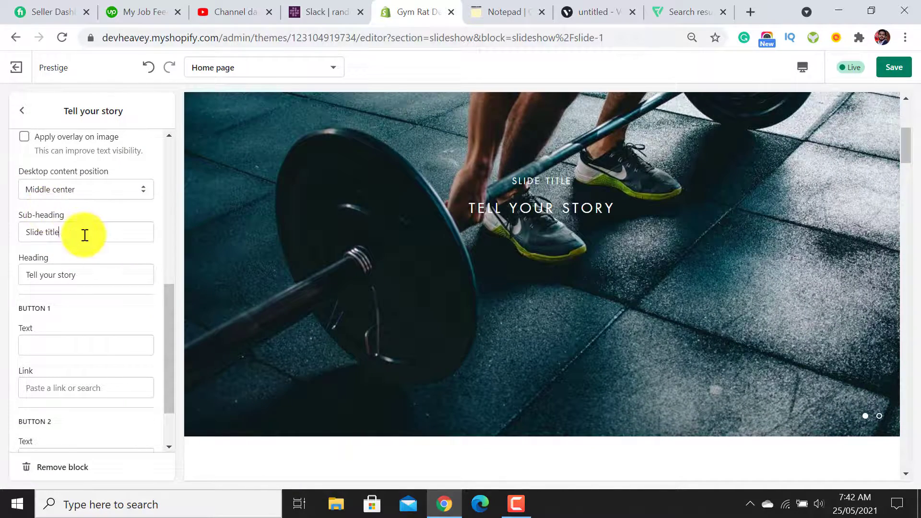
{"action": "double_click", "coordinate": [88, 275]}
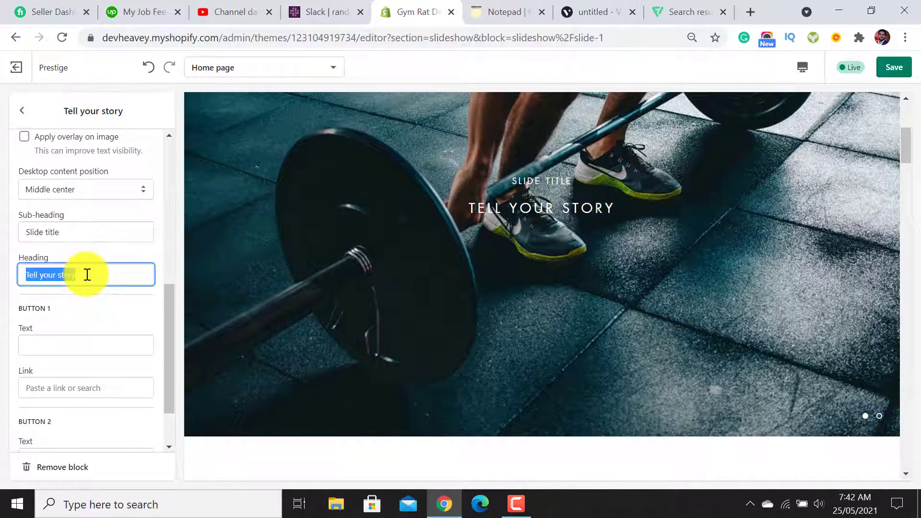
{"action": "type", "text": "Fitness Store"}
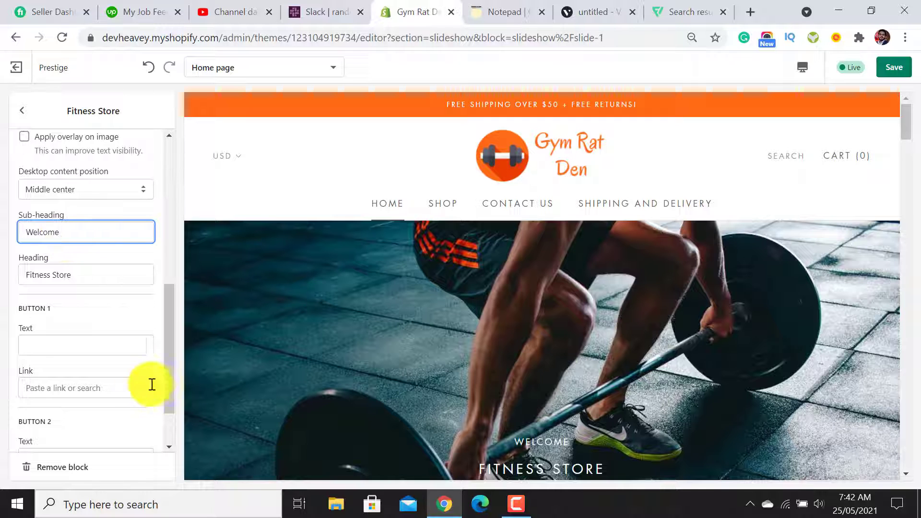
{"action": "double_click", "coordinate": [60, 273]}
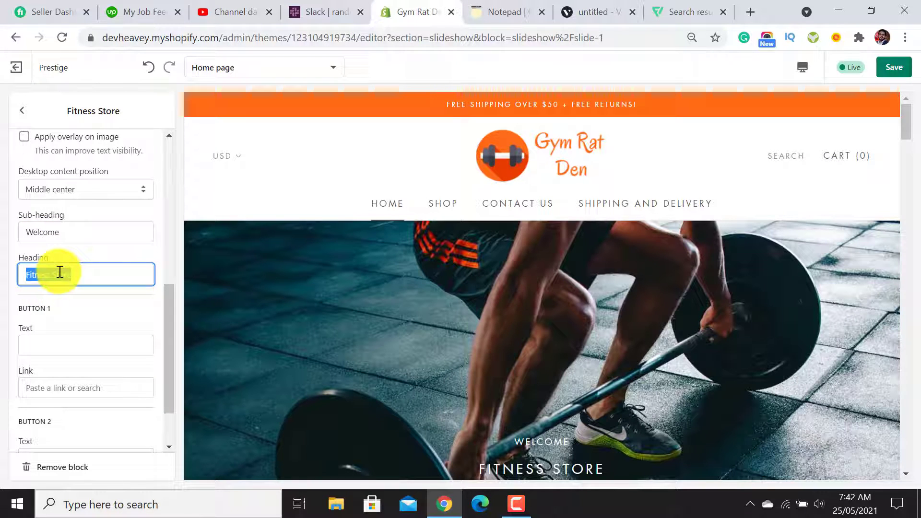
{"action": "type", "text": "Gym Rat Den"}
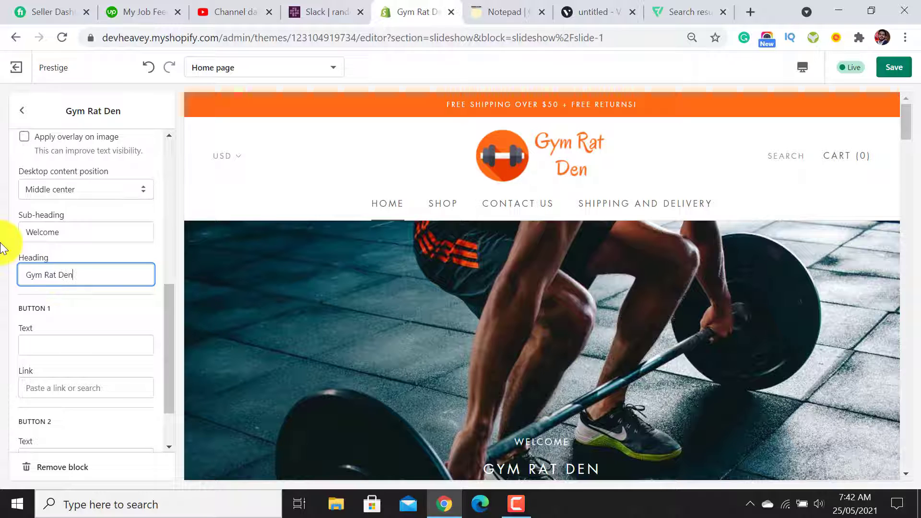
Give the first slide's button 1 the text "Shop now", link it to All products and check it in the preview.
{"action": "left_click", "coordinate": [95, 342]}
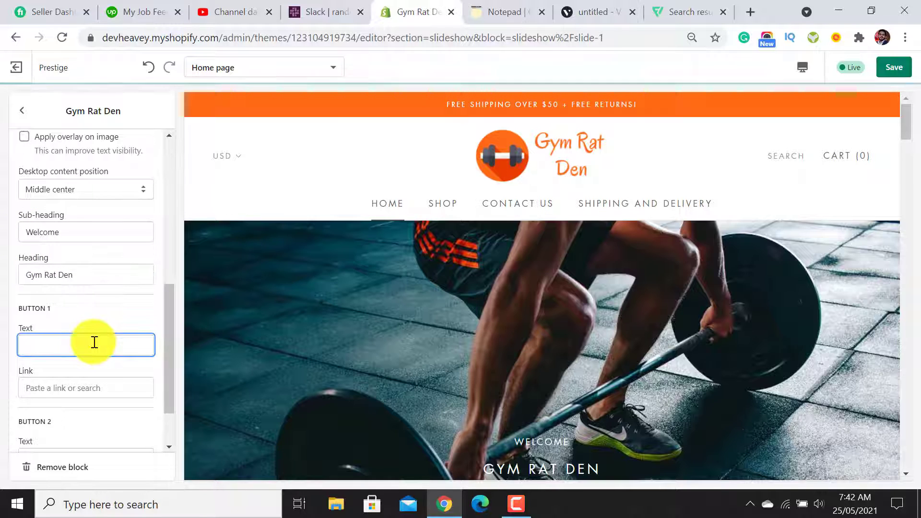
{"action": "type", "text": "Shop now"}
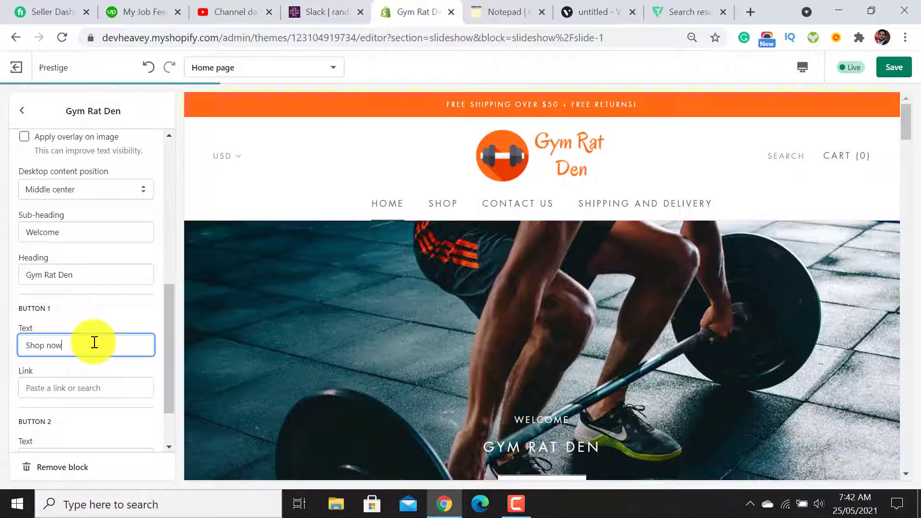
{"action": "left_click", "coordinate": [99, 384]}
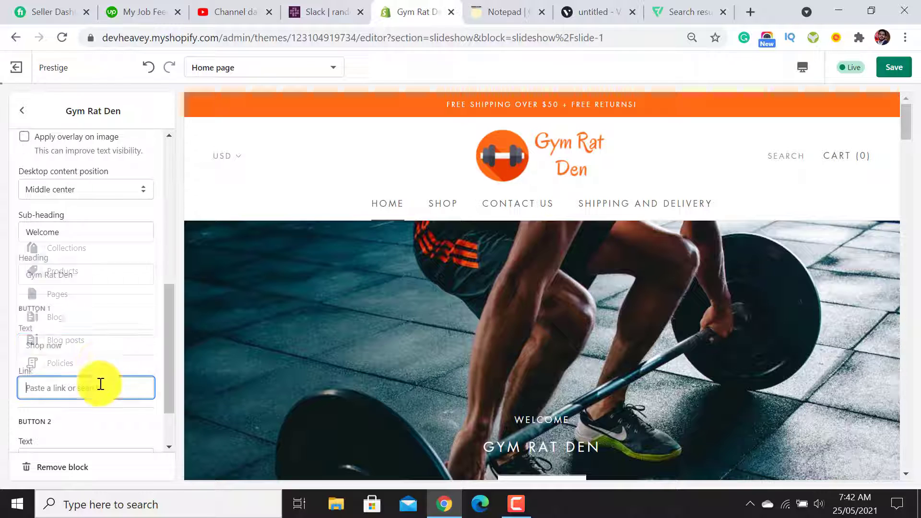
{"action": "left_click", "coordinate": [68, 271]}
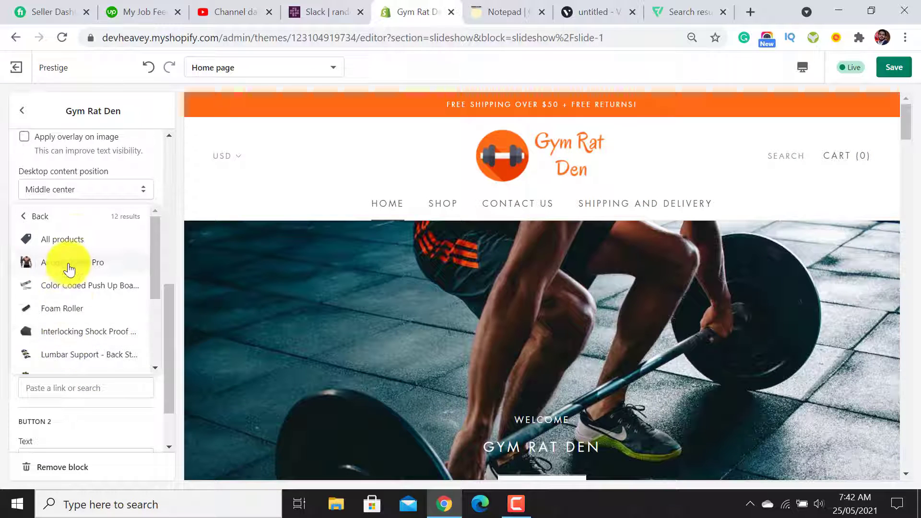
{"action": "left_click", "coordinate": [74, 240]}
{"action": "left_click_drag", "start_coordinate": [171, 306], "coordinate": [170, 405]}
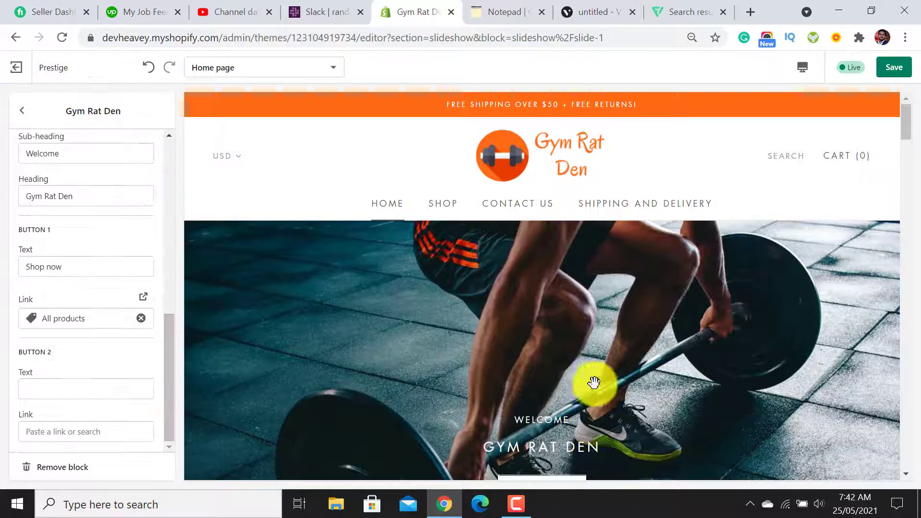
{"action": "scroll", "coordinate": [592, 383], "scroll_direction": "down", "scroll_amount": 4}
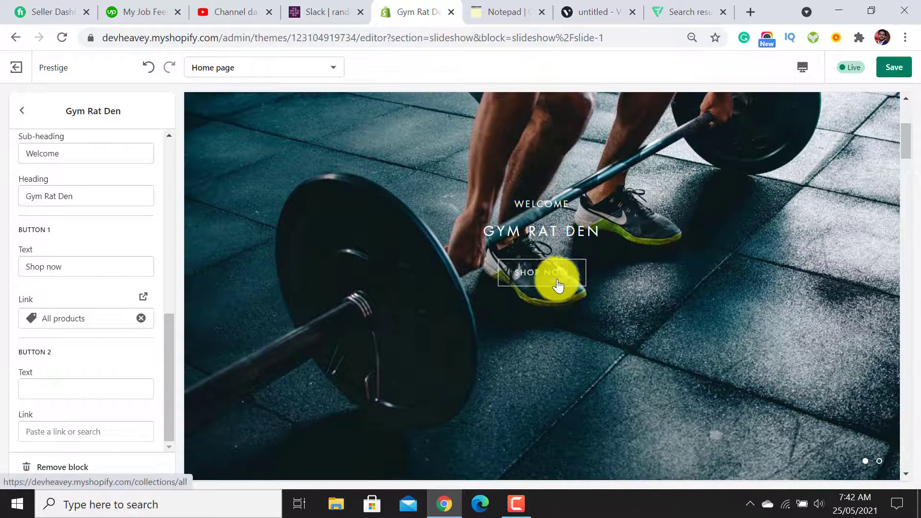
Open the second slide's settings and apply the overlay on its image.
{"action": "left_click", "coordinate": [22, 111]}
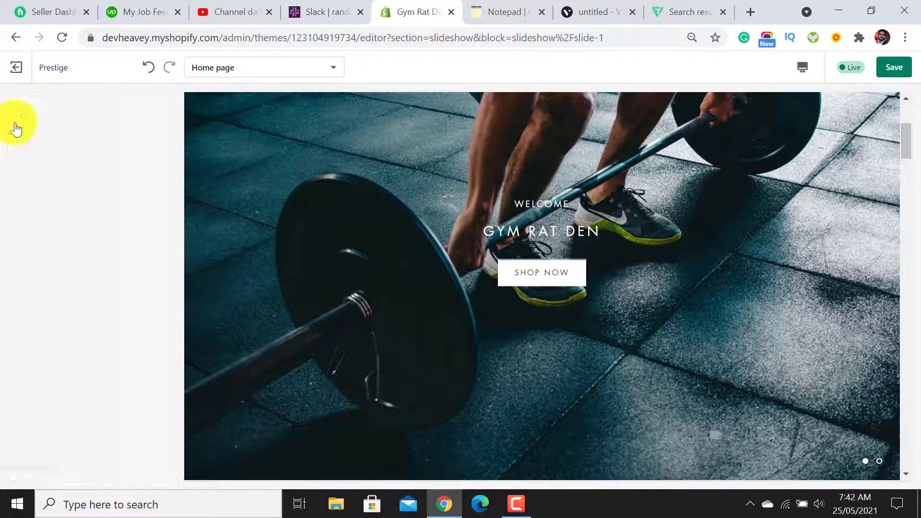
{"action": "left_click", "coordinate": [69, 211]}
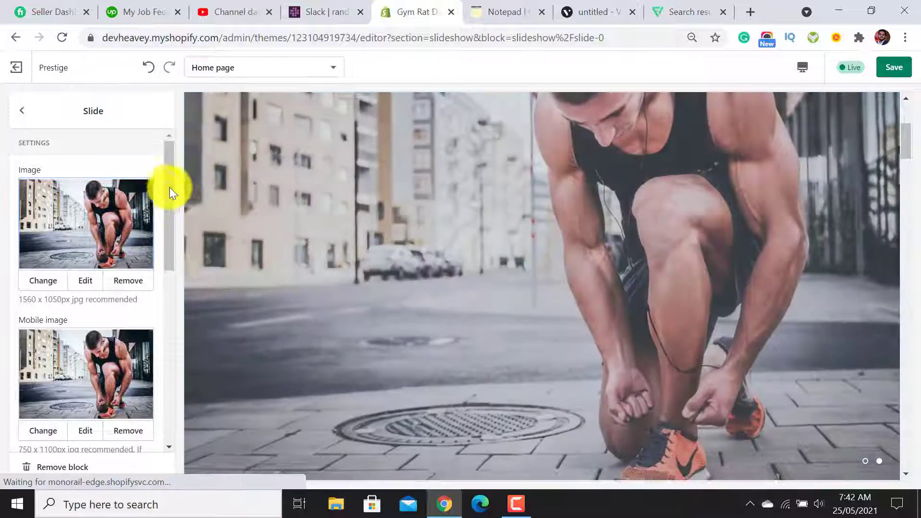
{"action": "left_click_drag", "start_coordinate": [169, 187], "coordinate": [171, 322]}
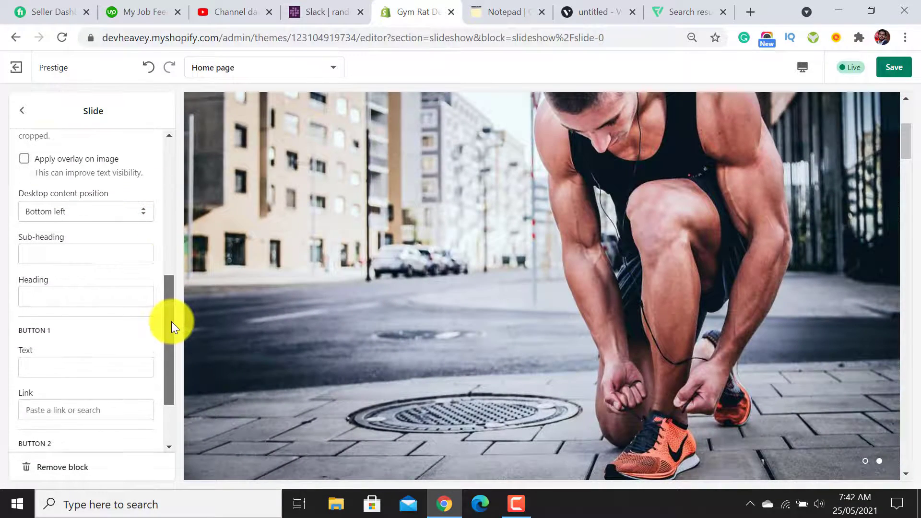
{"action": "left_click", "coordinate": [24, 158]}
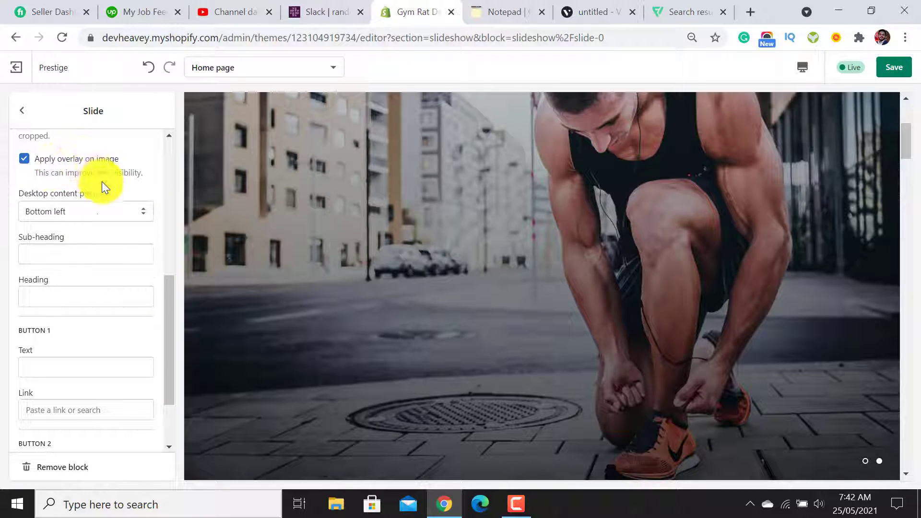
Set the second slide's heading to "Featured Fitness Products".
{"action": "scroll", "coordinate": [102, 182], "scroll_direction": "up", "scroll_amount": 3}
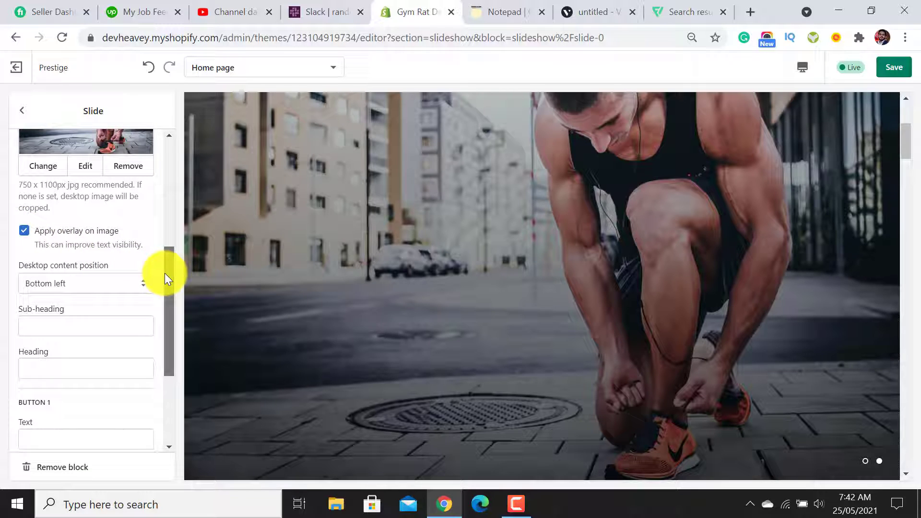
{"action": "left_click_drag", "start_coordinate": [165, 273], "coordinate": [166, 312]}
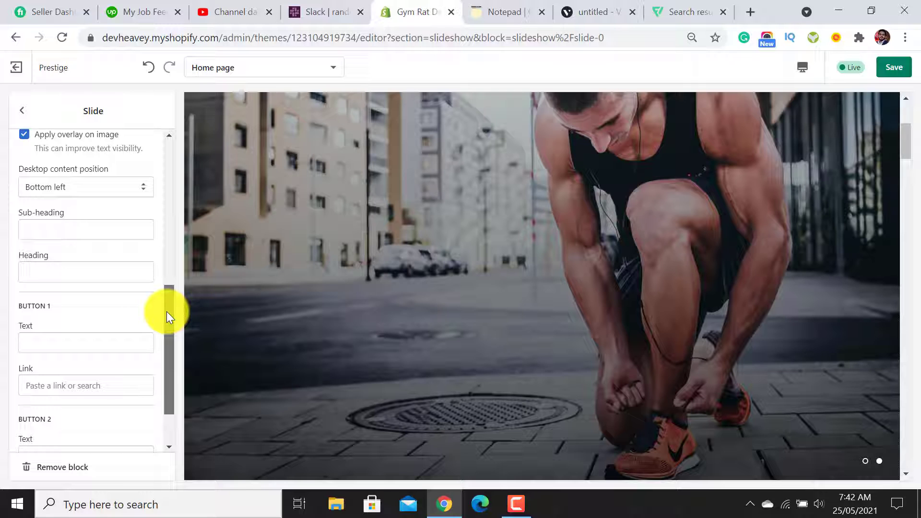
{"action": "left_click", "coordinate": [67, 271]}
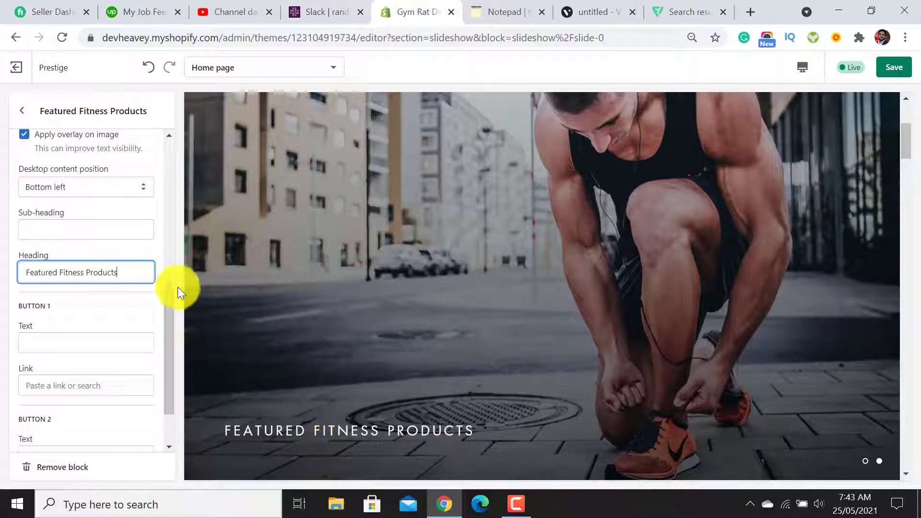
Give the second slide's button 1 the text "Shop Now" and link it to All products.
{"action": "scroll", "coordinate": [169, 296], "scroll_direction": "down", "scroll_amount": 2}
{"action": "left_click", "coordinate": [77, 275]}
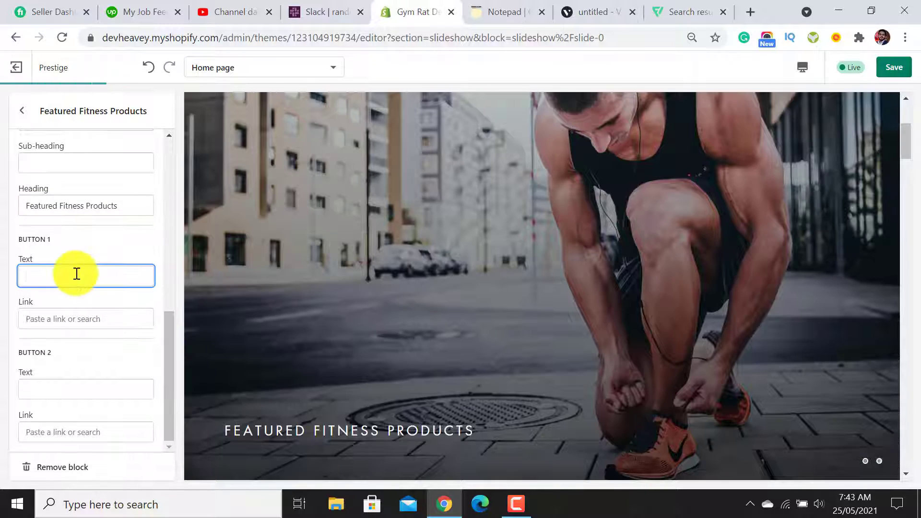
{"action": "type", "text": "Shop Now"}
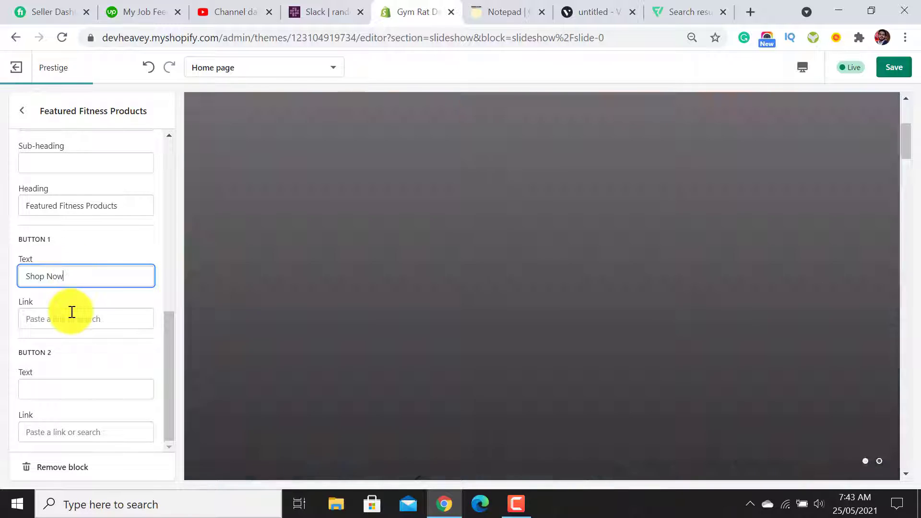
{"action": "left_click", "coordinate": [70, 313]}
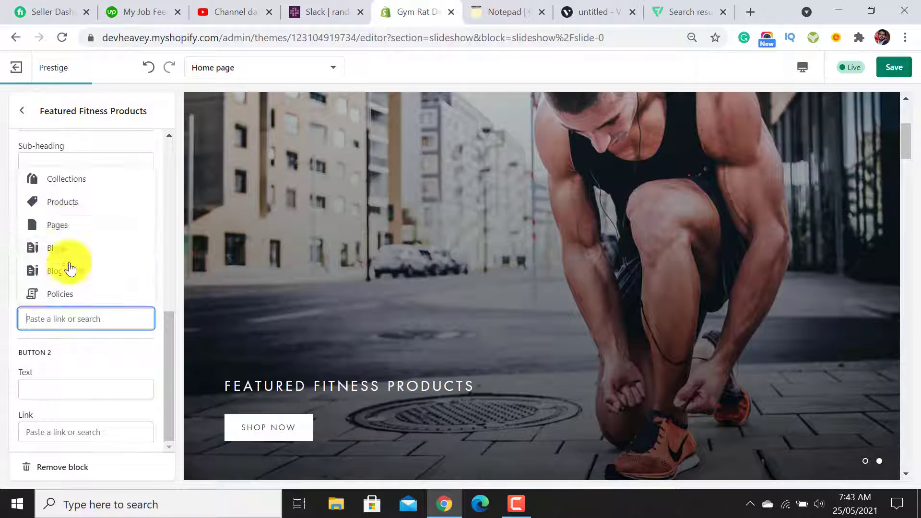
{"action": "left_click", "coordinate": [69, 211]}
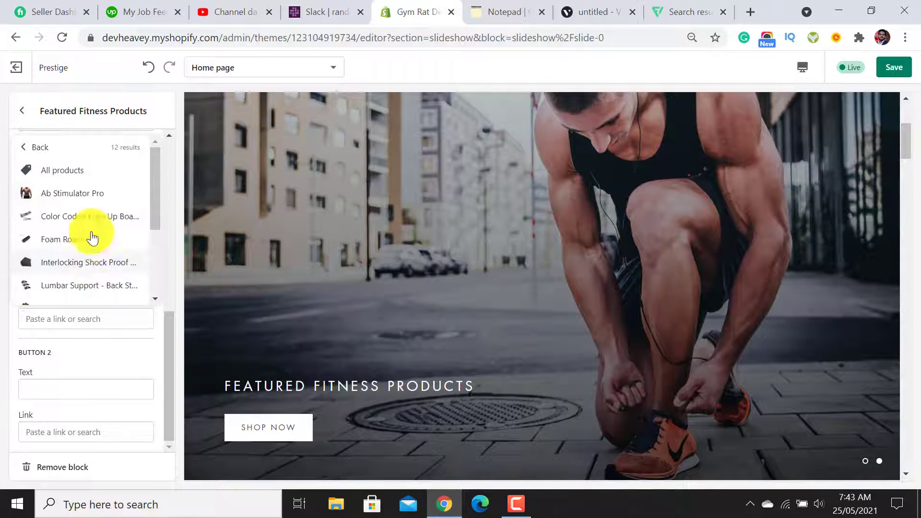
{"action": "left_click", "coordinate": [73, 172]}
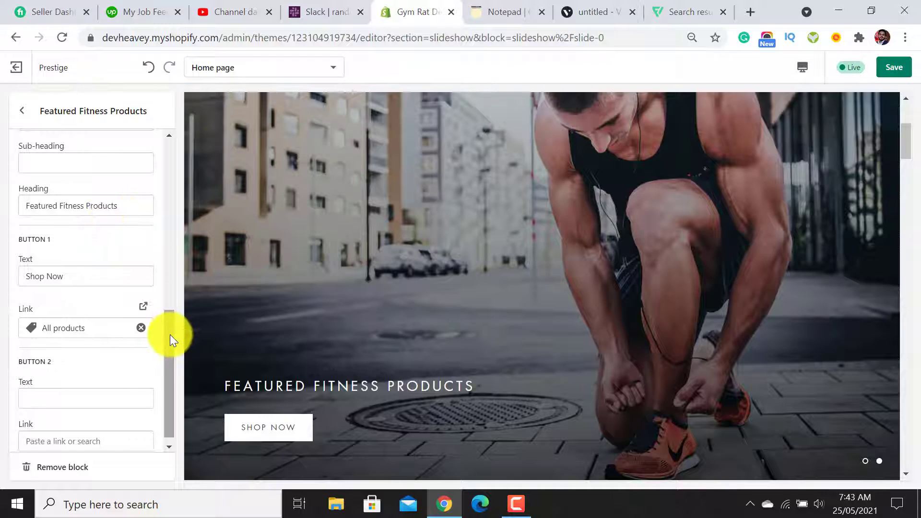
Set the second slide's desktop content position to Middle center, save the theme and check the slideshow in the preview.
{"action": "left_click_drag", "start_coordinate": [170, 335], "coordinate": [167, 279]}
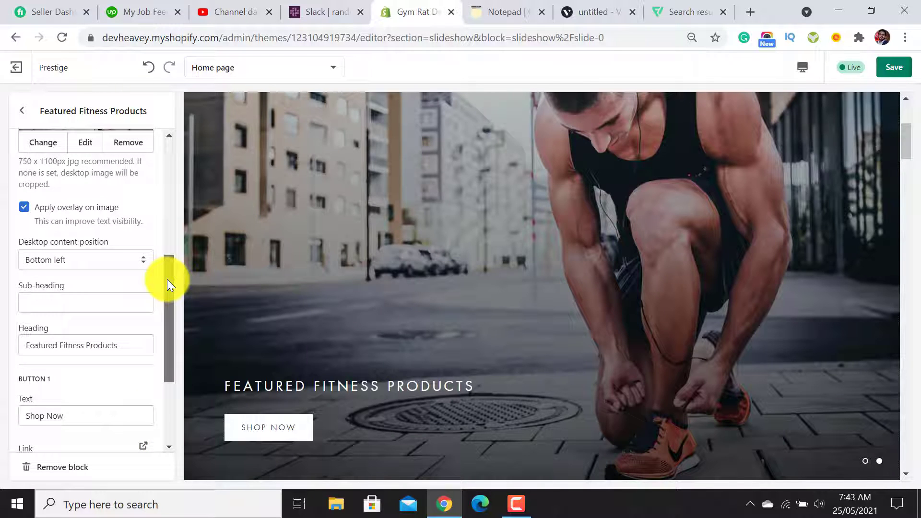
{"action": "left_click", "coordinate": [86, 263]}
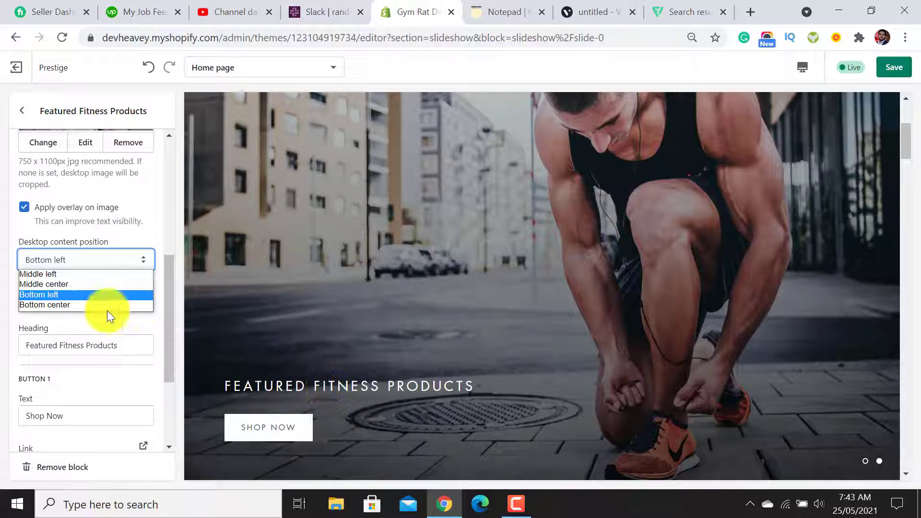
{"action": "left_click", "coordinate": [49, 287]}
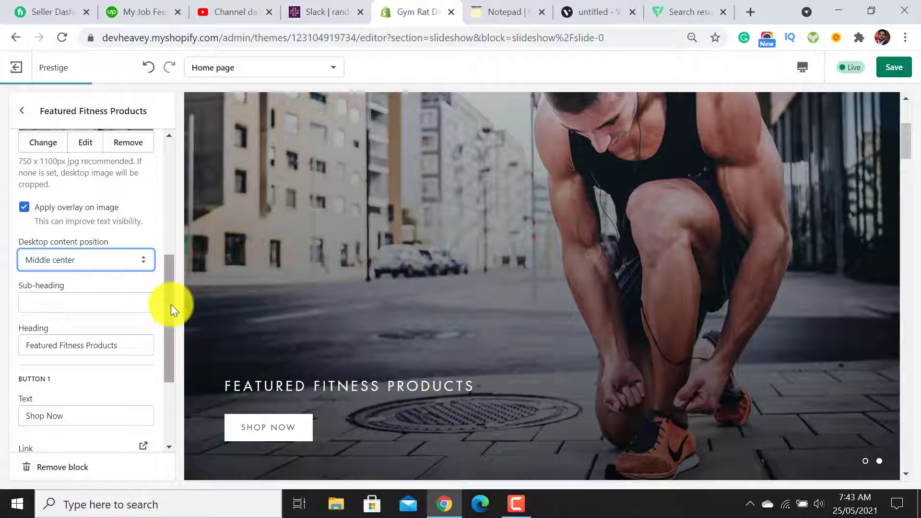
{"action": "left_click", "coordinate": [20, 111]}
{"action": "left_click", "coordinate": [895, 66]}
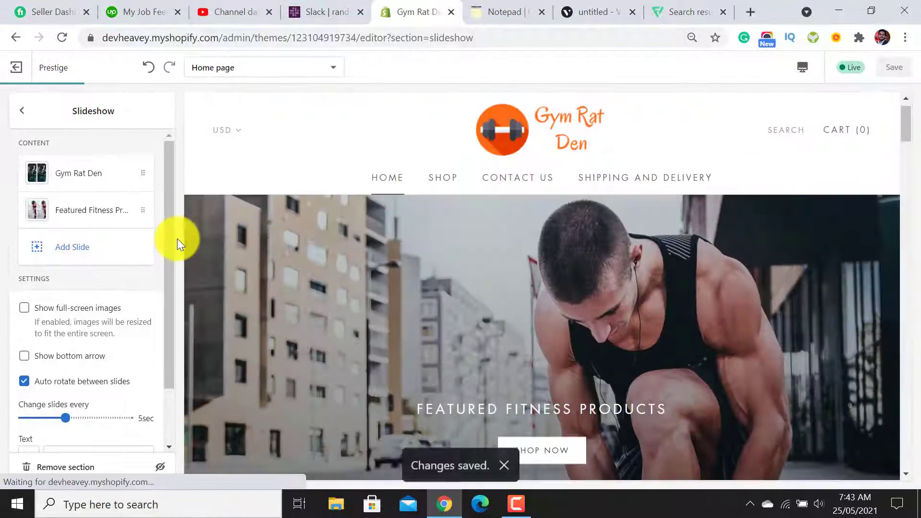
{"action": "left_click_drag", "start_coordinate": [169, 235], "coordinate": [170, 337]}
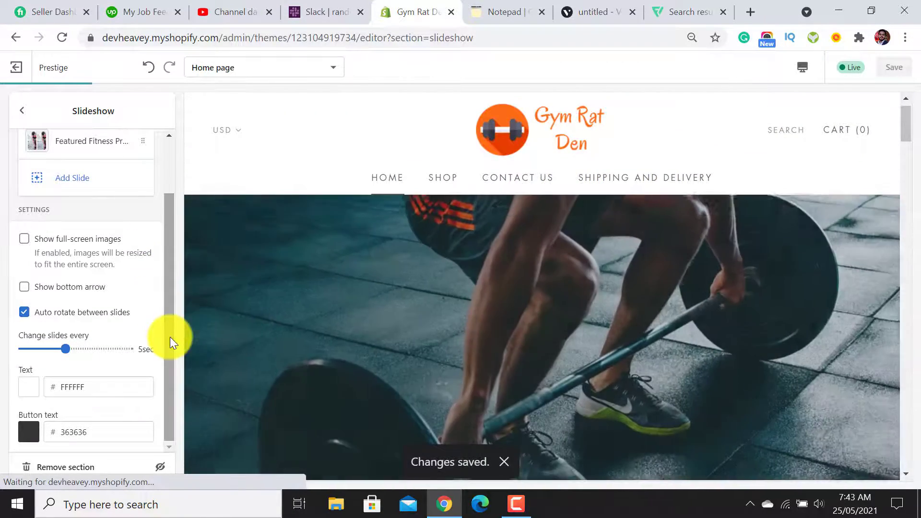
{"action": "scroll", "coordinate": [708, 329], "scroll_direction": "down", "scroll_amount": 2}
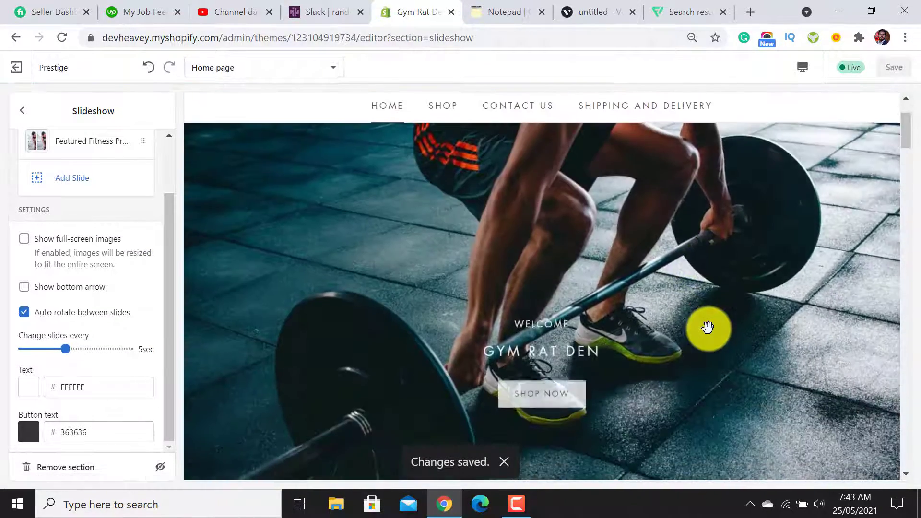
Replace the summer-sales collection in the "hot summer sales of the week" section with the Home page collection.
{"action": "left_click", "coordinate": [22, 111]}
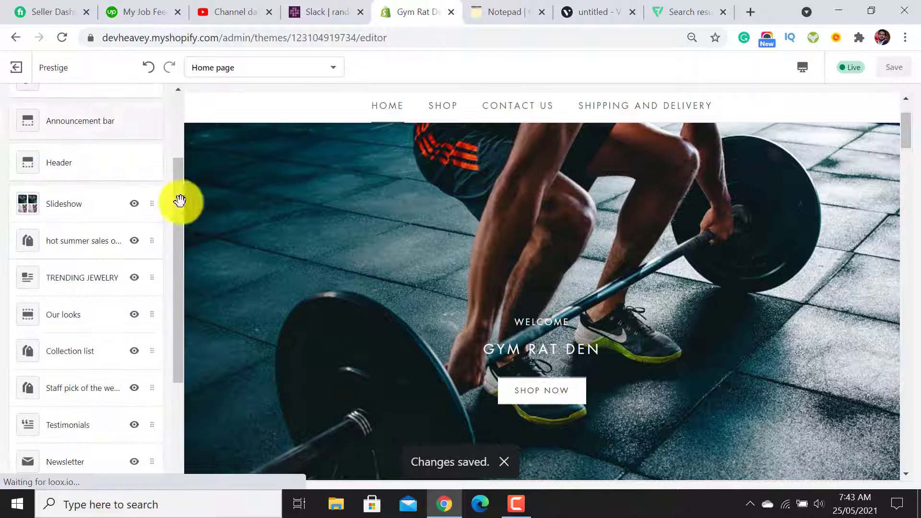
{"action": "scroll", "coordinate": [675, 255], "scroll_direction": "down", "scroll_amount": 10}
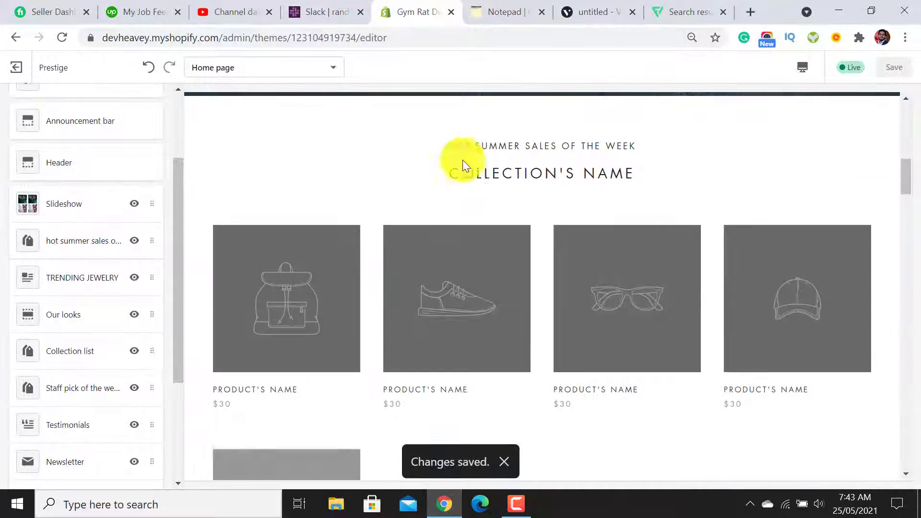
{"action": "scroll", "coordinate": [822, 223], "scroll_direction": "down", "scroll_amount": 3}
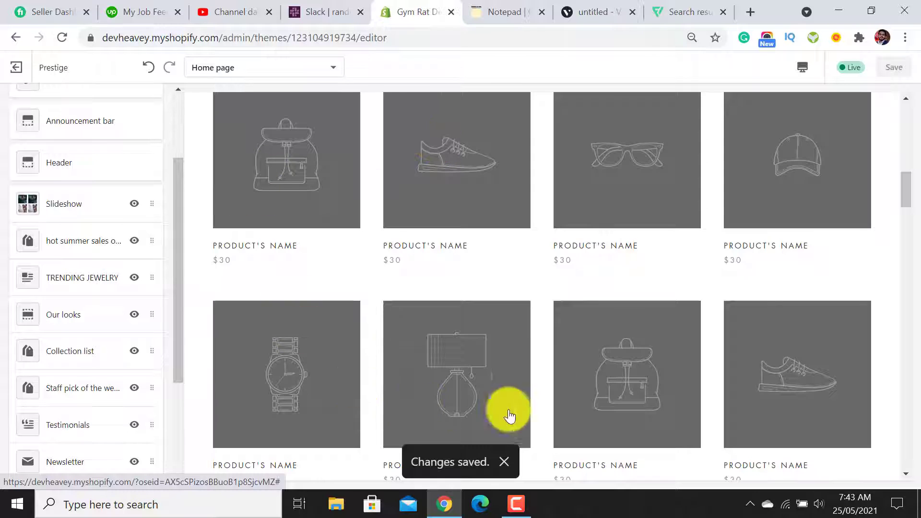
{"action": "scroll", "coordinate": [739, 336], "scroll_direction": "down", "scroll_amount": 4}
{"action": "scroll", "coordinate": [739, 336], "scroll_direction": "up", "scroll_amount": 10}
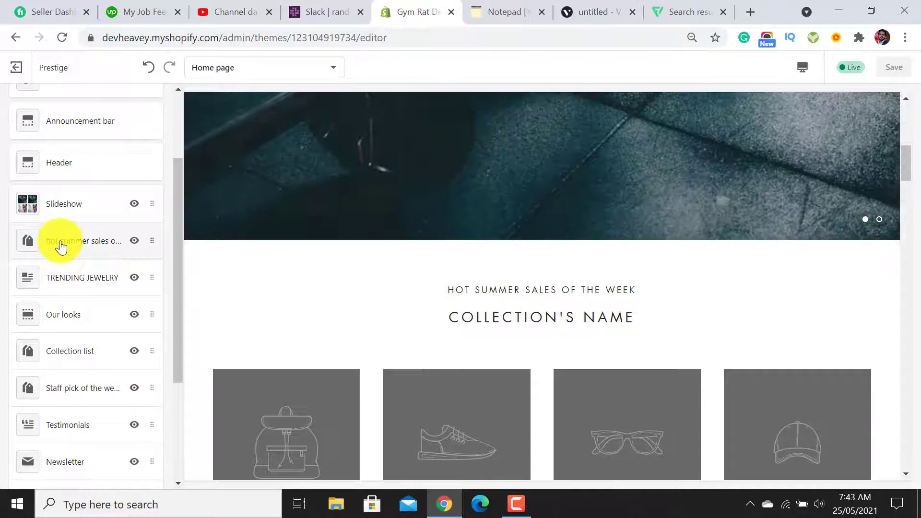
{"action": "left_click", "coordinate": [58, 242]}
{"action": "left_click", "coordinate": [79, 182]}
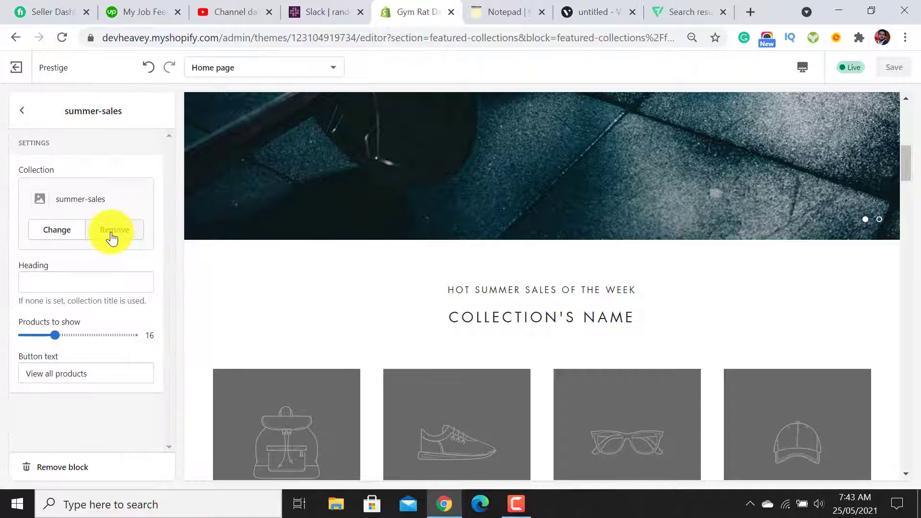
{"action": "left_click", "coordinate": [82, 226]}
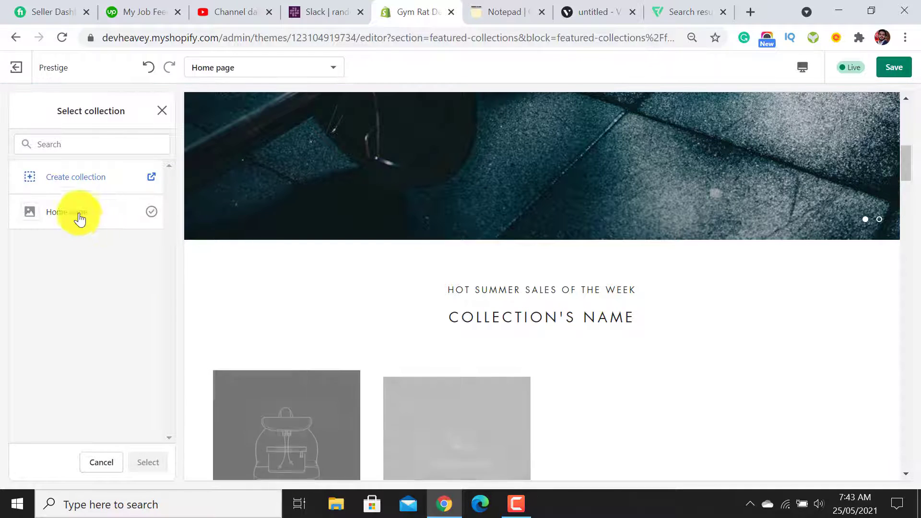
{"action": "left_click", "coordinate": [76, 212]}
{"action": "left_click", "coordinate": [151, 463]}
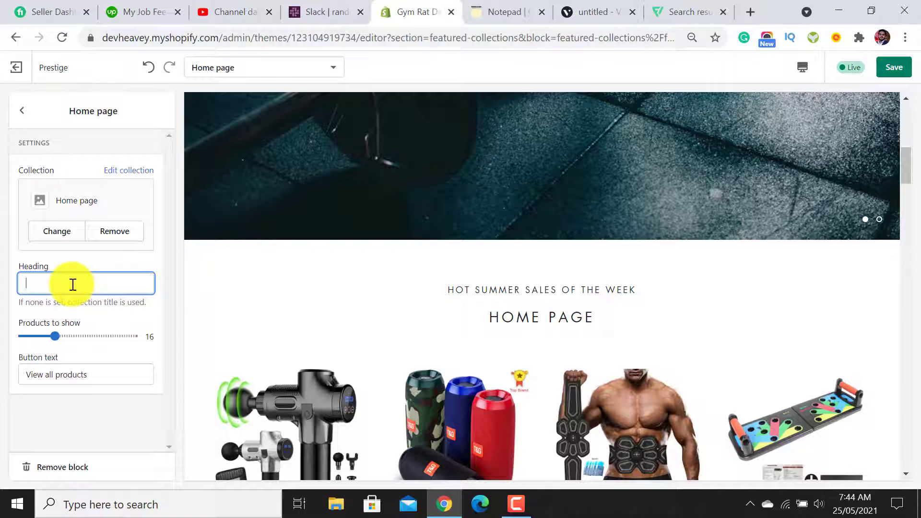
Give the featured collection the heading "Featured Products", show 8 products and check them in the preview.
{"action": "left_click", "coordinate": [73, 284]}
{"action": "type", "text": "Featu"}
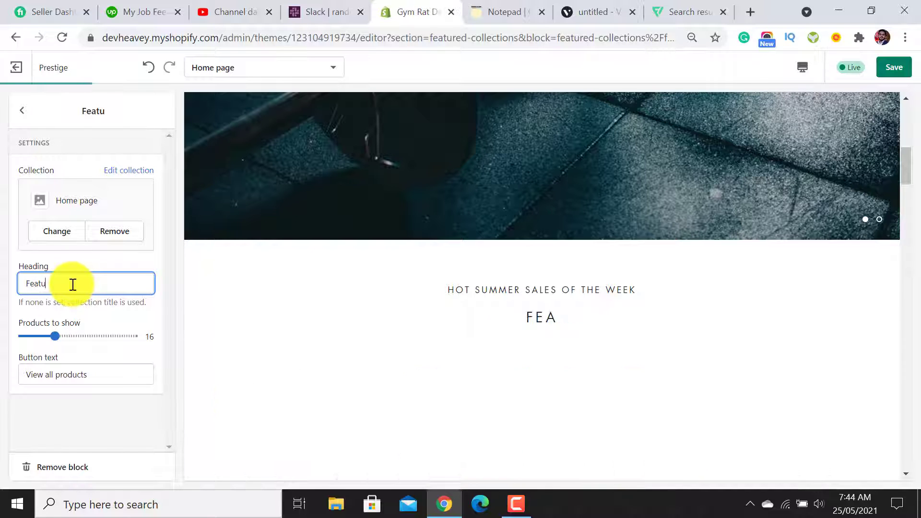
{"action": "type", "text": "red Products"}
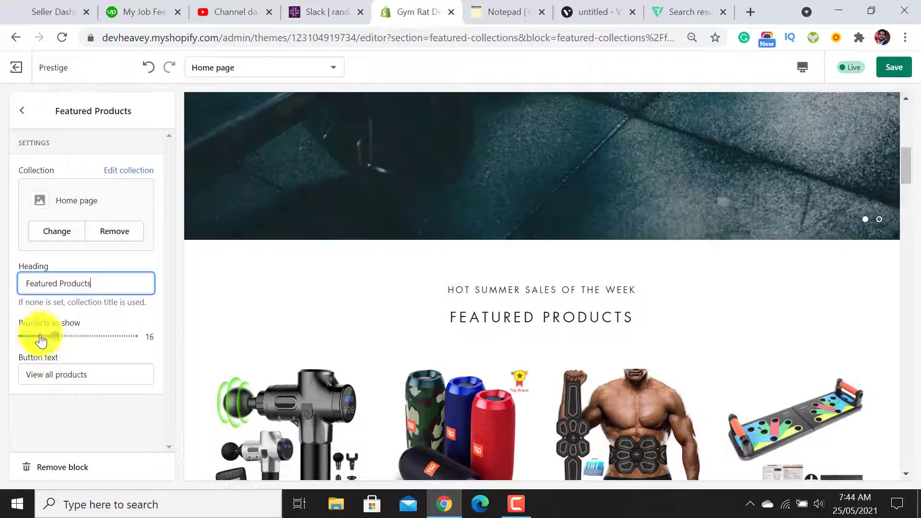
{"action": "left_click", "coordinate": [38, 336]}
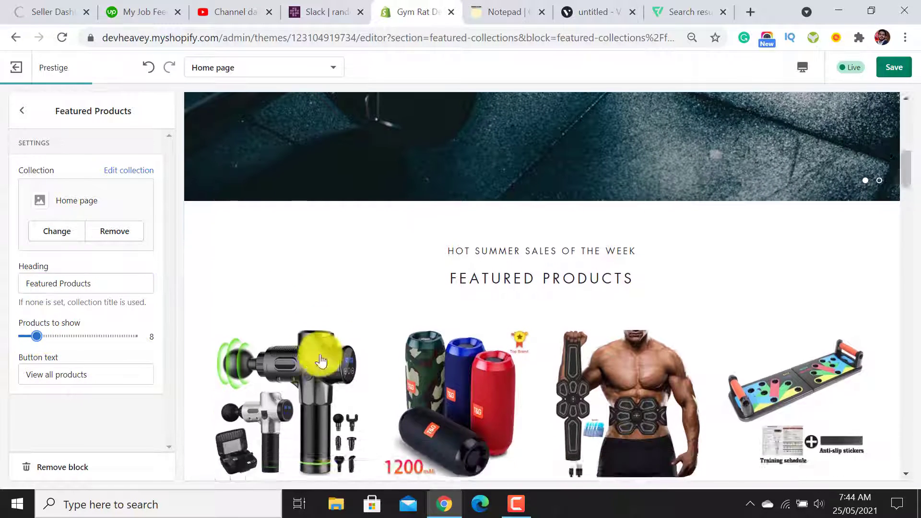
{"action": "scroll", "coordinate": [307, 350], "scroll_direction": "down", "scroll_amount": 5}
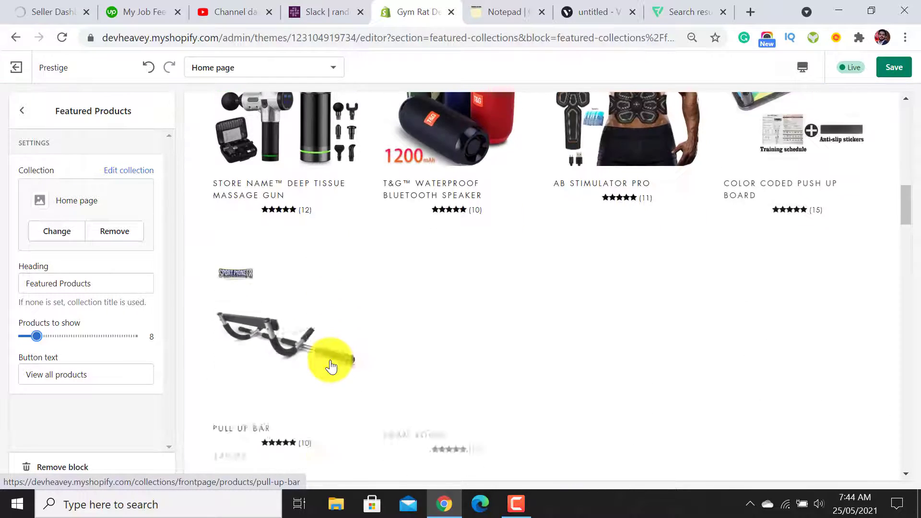
{"action": "scroll", "coordinate": [330, 365], "scroll_direction": "down", "scroll_amount": 10}
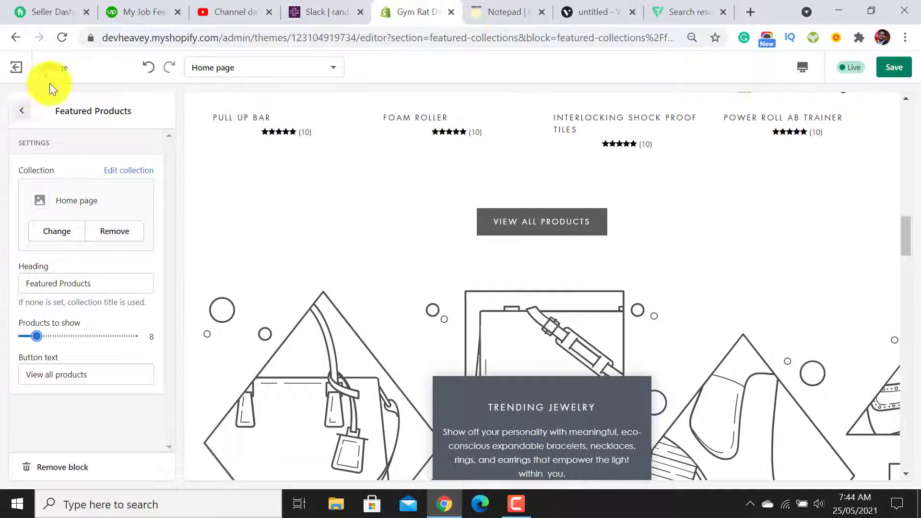
Change the featured collection section's sub-heading to "trending fitness products of the week" and save the theme.
{"action": "left_click", "coordinate": [20, 117]}
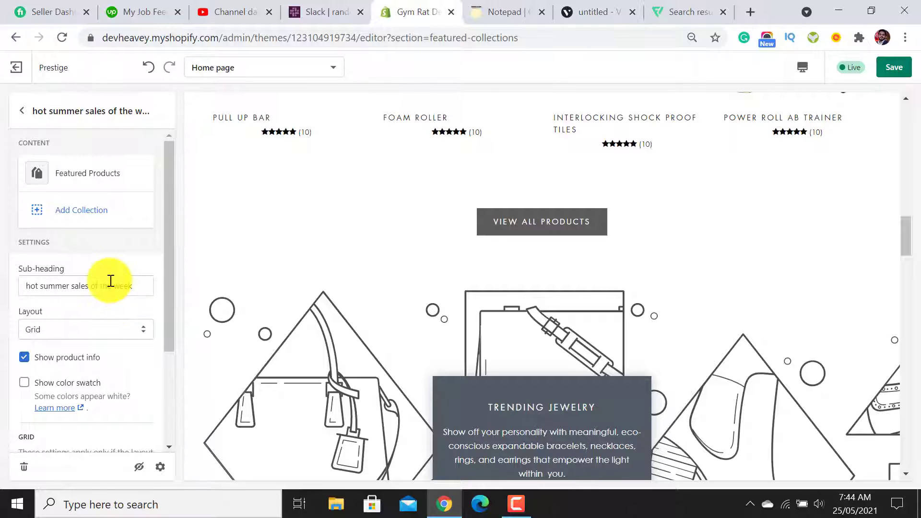
{"action": "triple_click", "coordinate": [110, 281]}
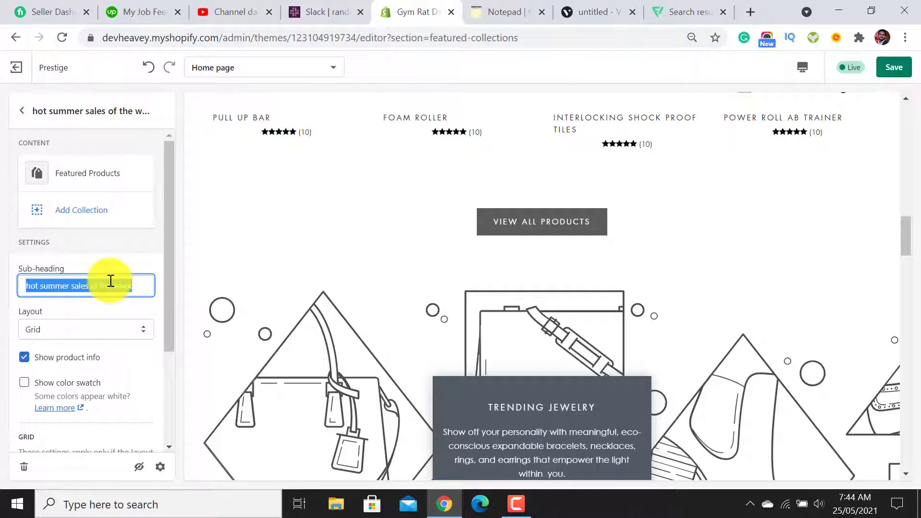
{"action": "left_click", "coordinate": [42, 286]}
{"action": "mouse_move", "coordinate": [42, 286]}
{"action": "left_mouse_down"}
{"action": "mouse_move", "coordinate": [125, 287]}
{"action": "mouse_move", "coordinate": [48, 286]}
{"action": "left_mouse_up"}
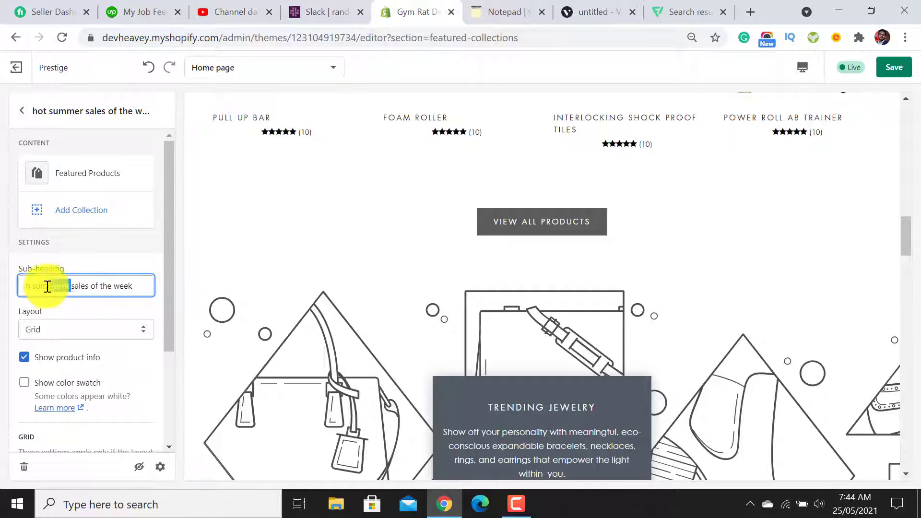
{"action": "key", "text": "BackSpace"}
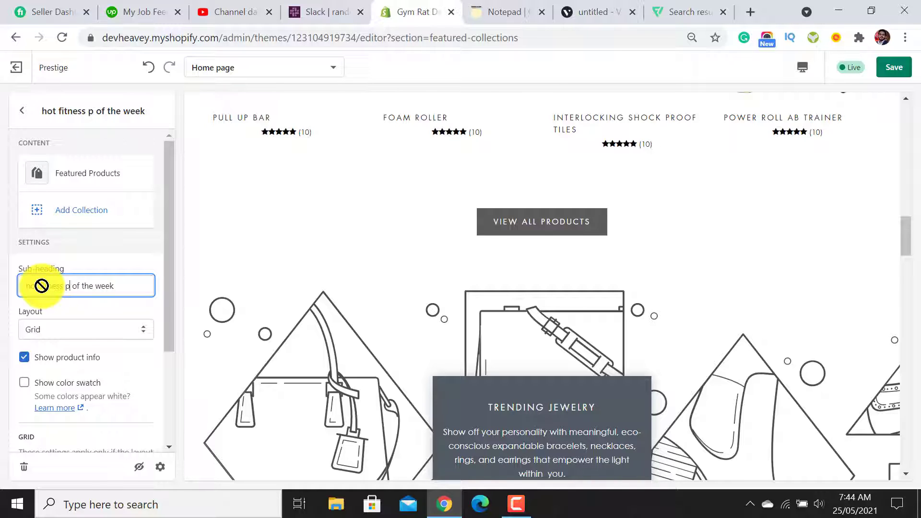
{"action": "type", "text": "roducts"}
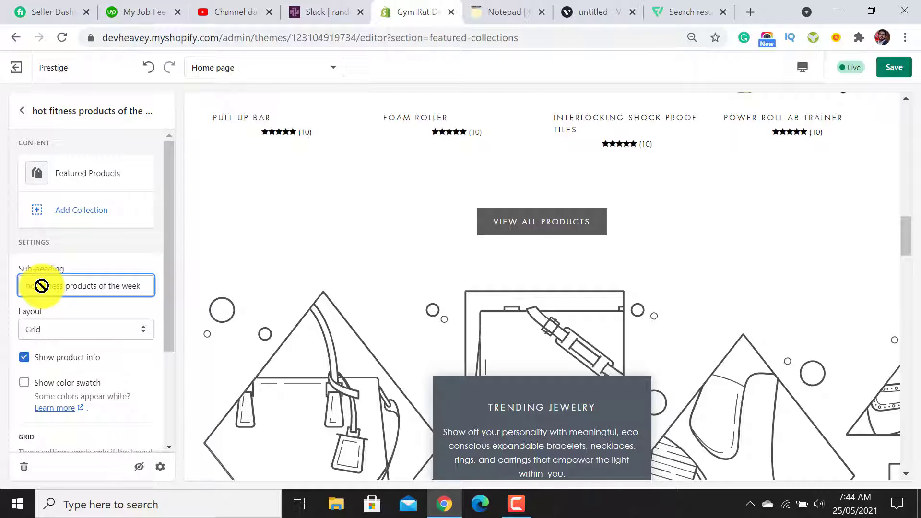
{"action": "key", "text": "BackSpace"}
{"action": "key", "text": "BackSpace"}
{"action": "type", "text": "trending"}
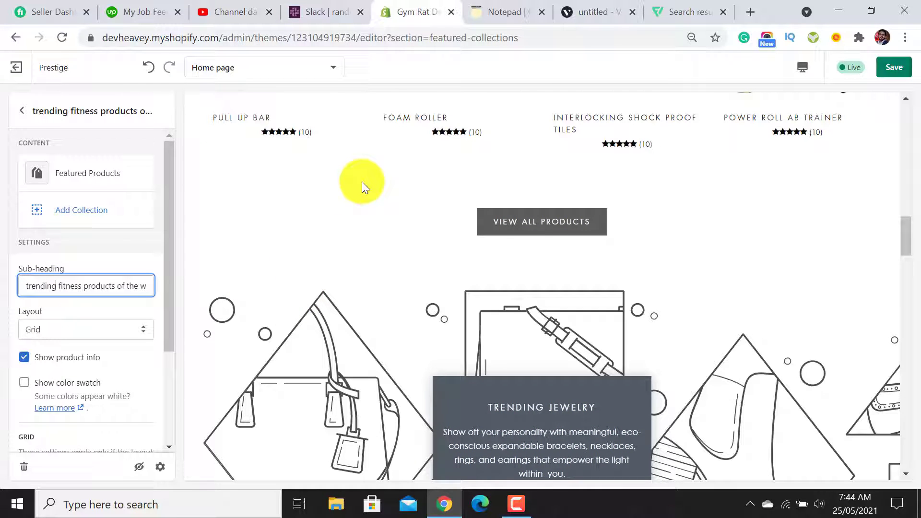
{"action": "right_click", "coordinate": [362, 181]}
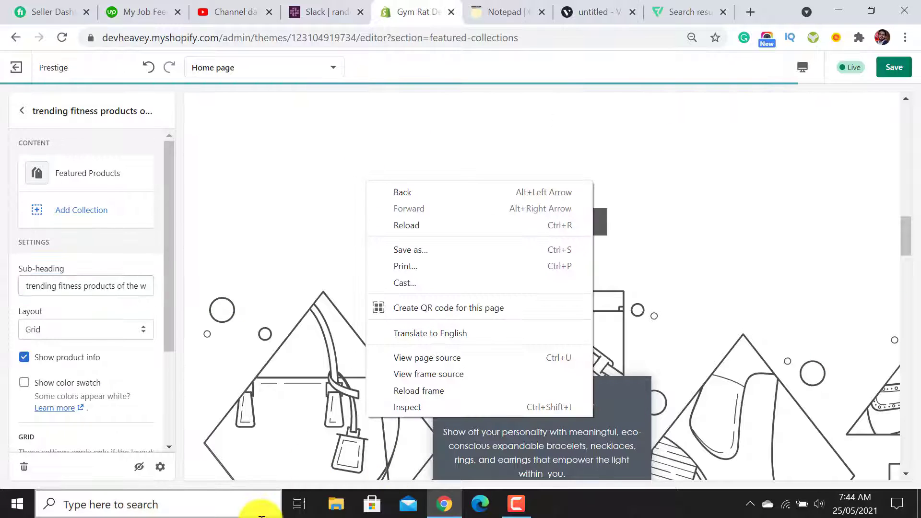
{"action": "left_click", "coordinate": [21, 112]}
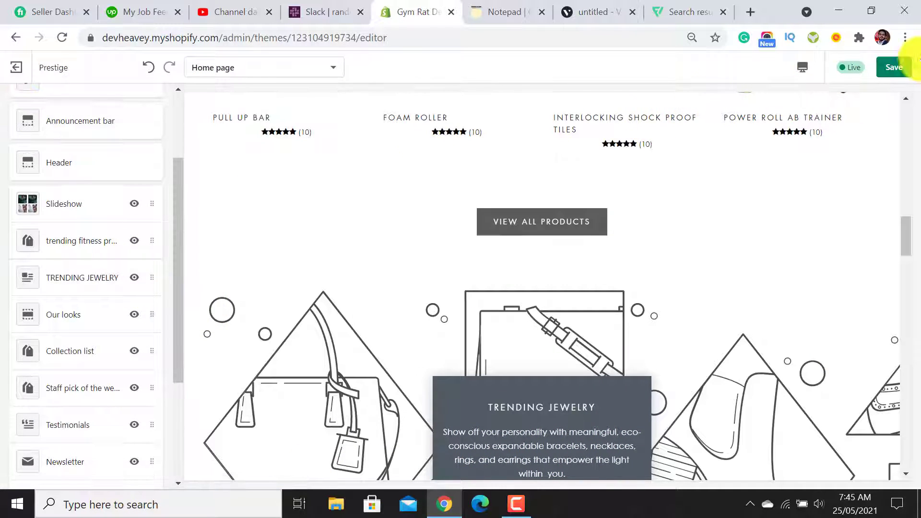
{"action": "left_click", "coordinate": [890, 71]}
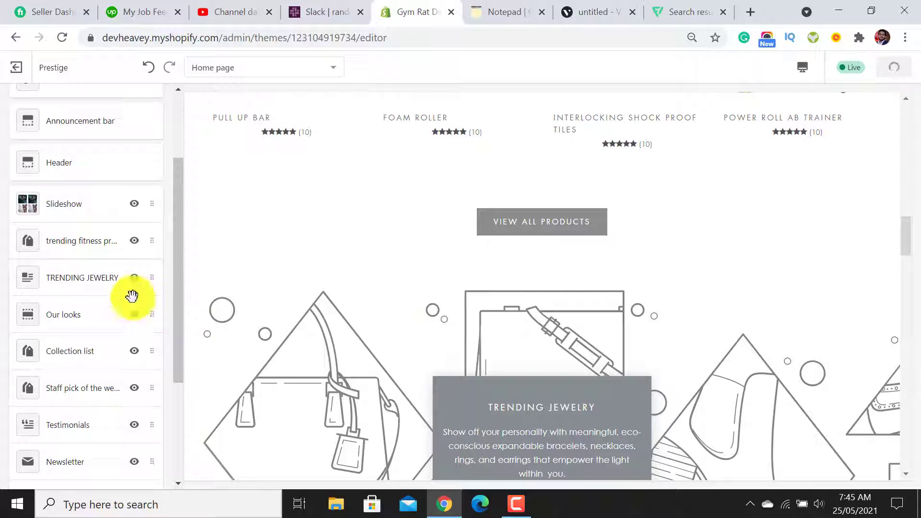
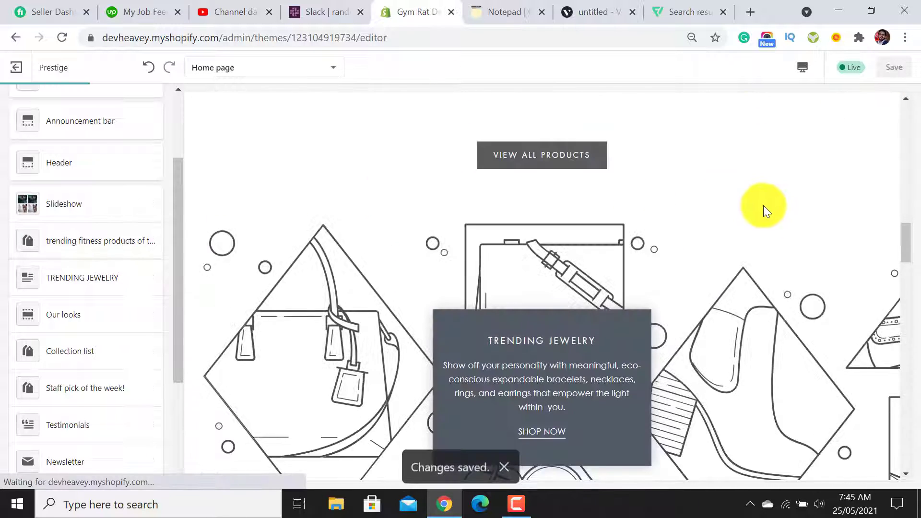
Set the TRENDING JEWELRY section's image to the black-and-white photo of a man training in a gym from the library.
{"action": "scroll", "coordinate": [333, 206], "scroll_direction": "up", "scroll_amount": 3}
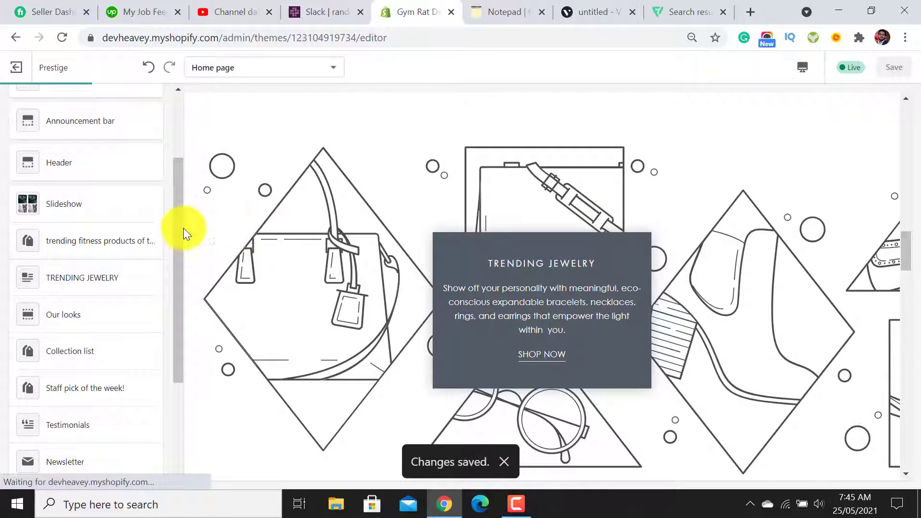
{"action": "left_click", "coordinate": [69, 284]}
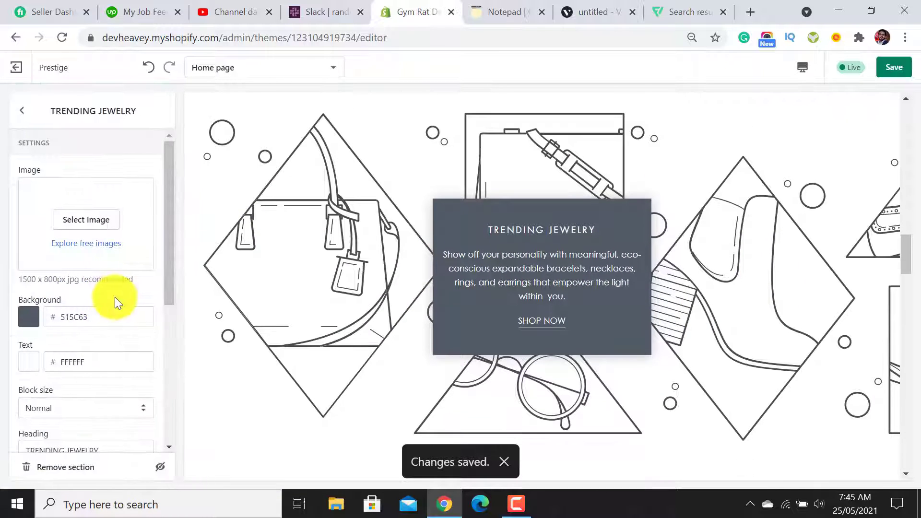
{"action": "left_click", "coordinate": [83, 217]}
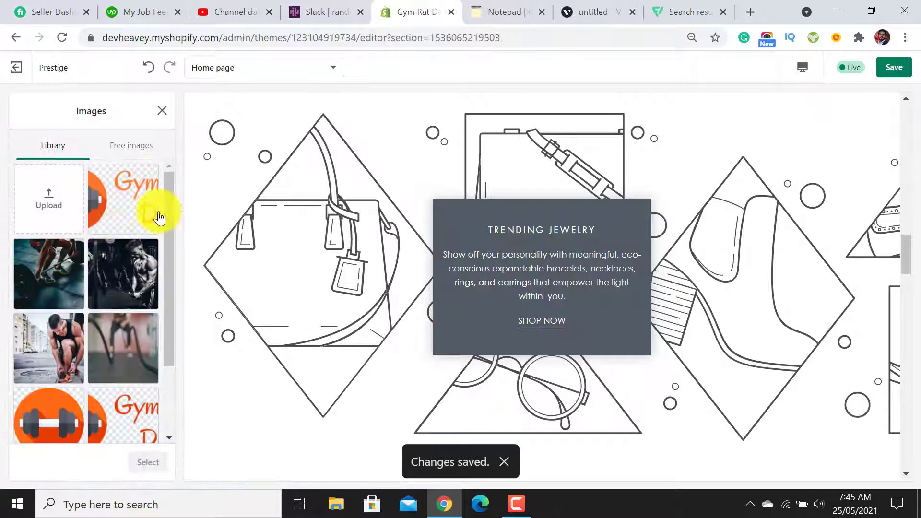
{"action": "left_click", "coordinate": [134, 269]}
{"action": "left_click", "coordinate": [147, 462]}
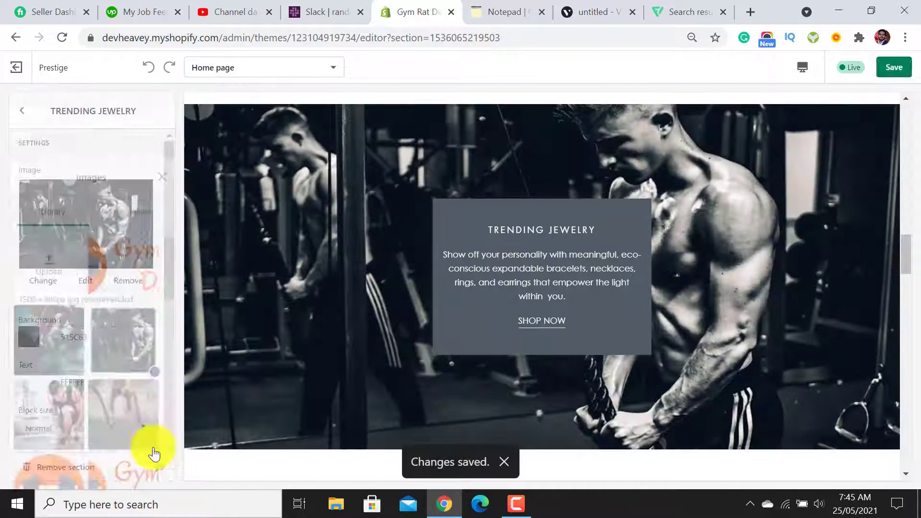
Change the TRENDING JEWELRY section's heading to "GYM RAT DEN".
{"action": "left_click_drag", "start_coordinate": [164, 269], "coordinate": [168, 342]}
{"action": "scroll", "coordinate": [160, 341], "scroll_direction": "down", "scroll_amount": 1}
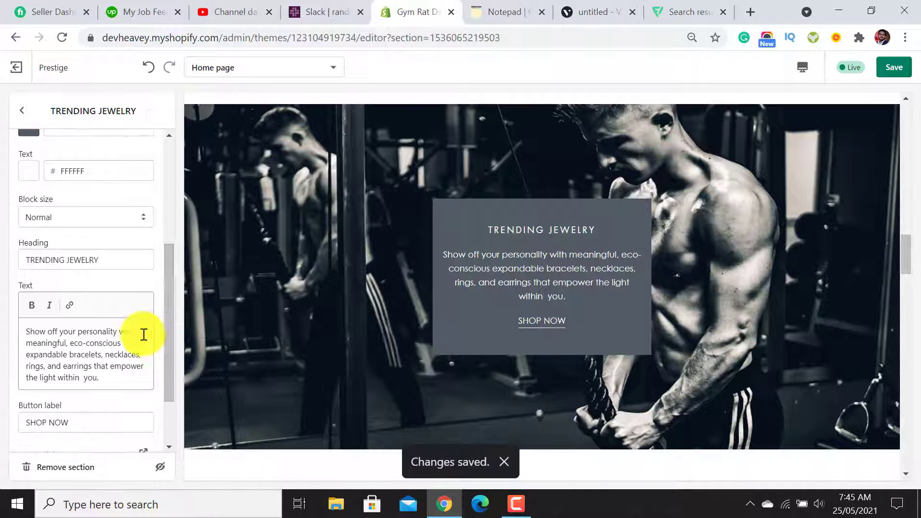
{"action": "right_click", "coordinate": [153, 339]}
{"action": "left_click_drag", "start_coordinate": [85, 260], "coordinate": [108, 264]}
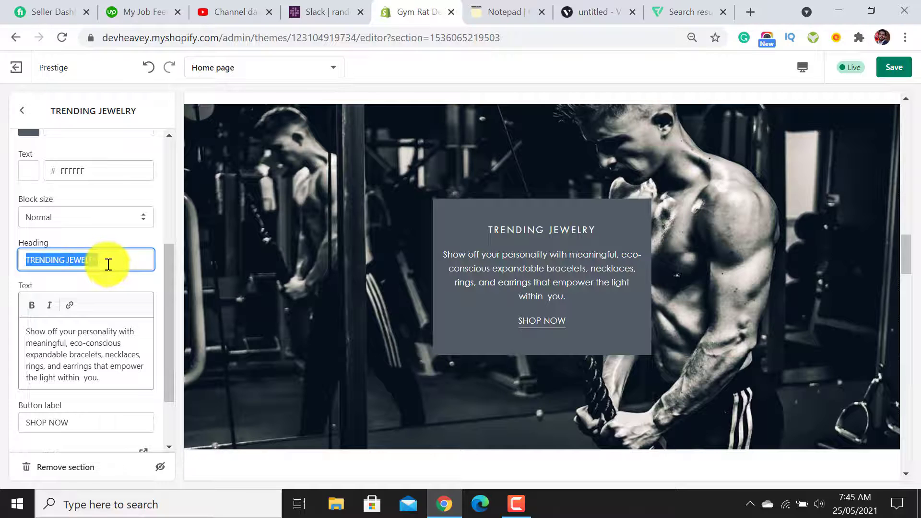
{"action": "type", "text": "GYM RAT DEN"}
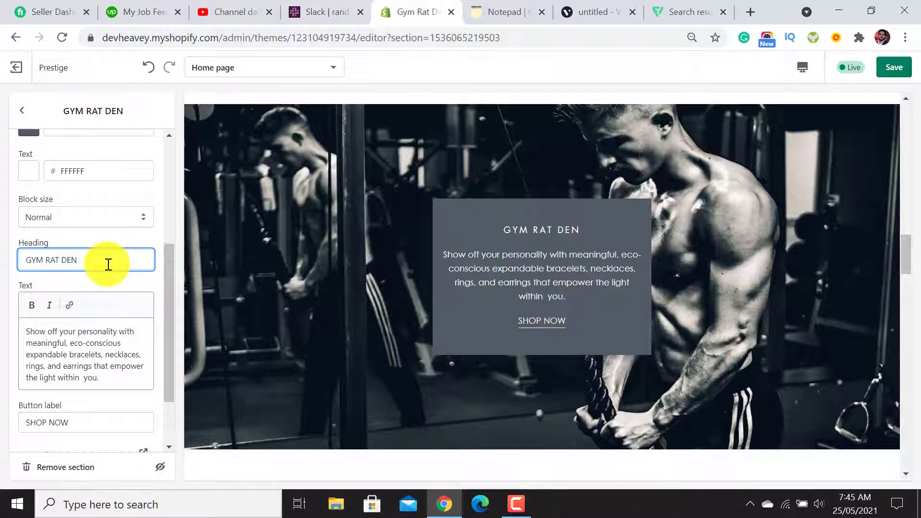
Replace the GYM RAT DEN section's text with the "We offer the best price to our customers..." paragraph copied from the online Notepad tab.
{"action": "triple_click", "coordinate": [141, 368]}
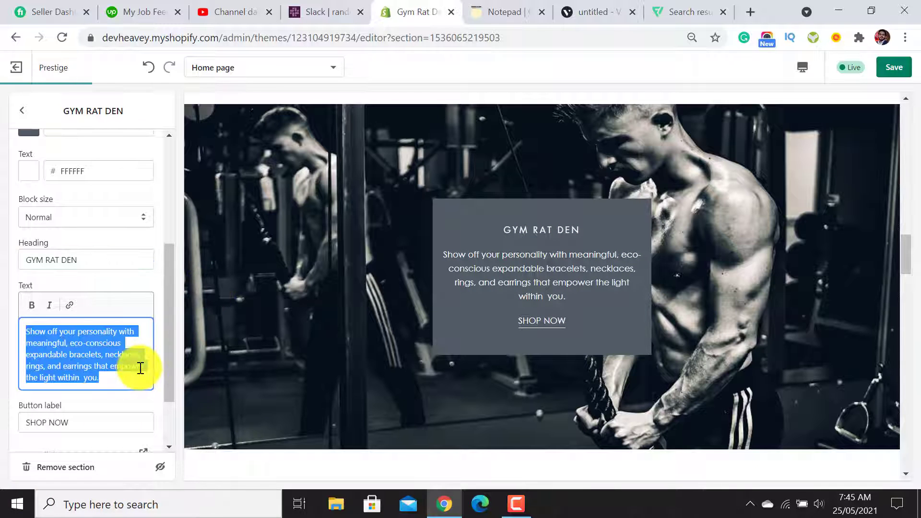
{"action": "key", "text": "BackSpace"}
{"action": "left_click", "coordinate": [506, 12]}
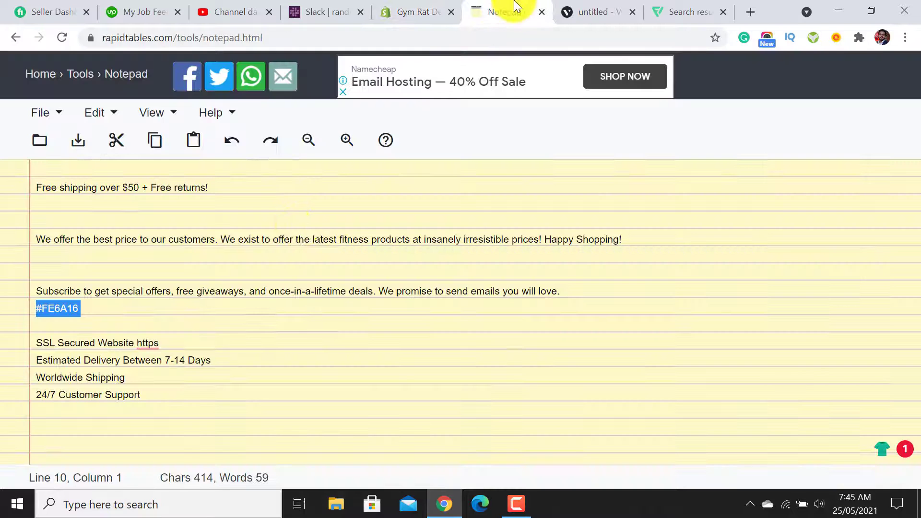
{"action": "triple_click", "coordinate": [246, 245]}
{"action": "right_click", "coordinate": [246, 244]}
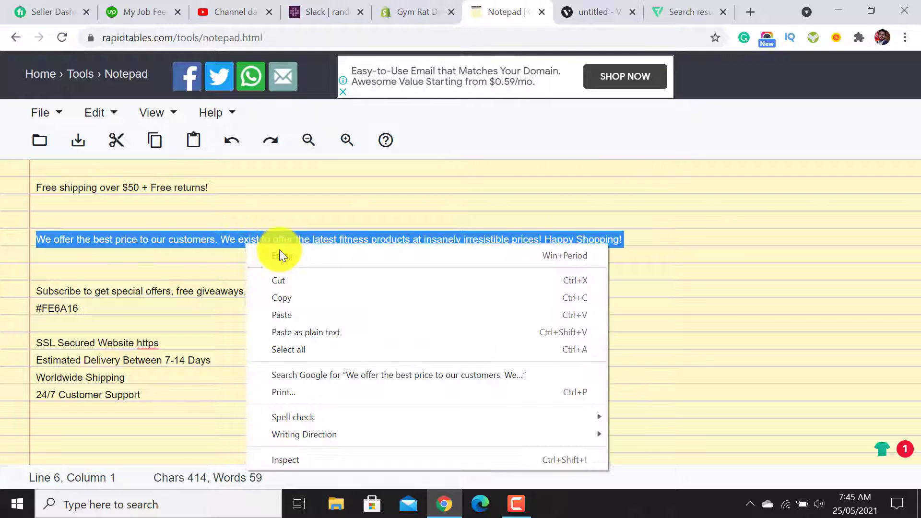
{"action": "left_click", "coordinate": [298, 297]}
{"action": "left_click", "coordinate": [415, 12]}
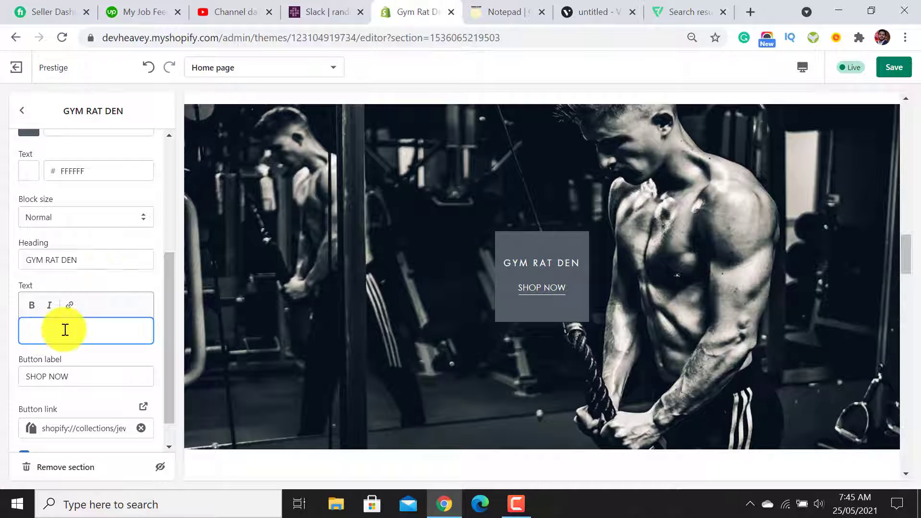
{"action": "key", "text": "ctrl+v"}
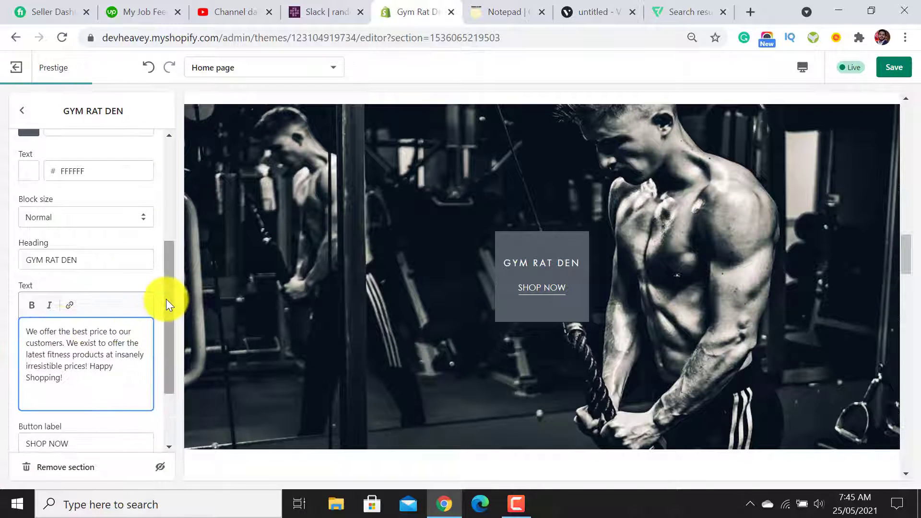
Review the home page preview from the announcement bar through the featured products to the GYM RAT DEN section.
{"action": "scroll", "coordinate": [166, 299], "scroll_direction": "down", "scroll_amount": 2}
{"action": "scroll", "coordinate": [385, 250], "scroll_direction": "down", "scroll_amount": 3}
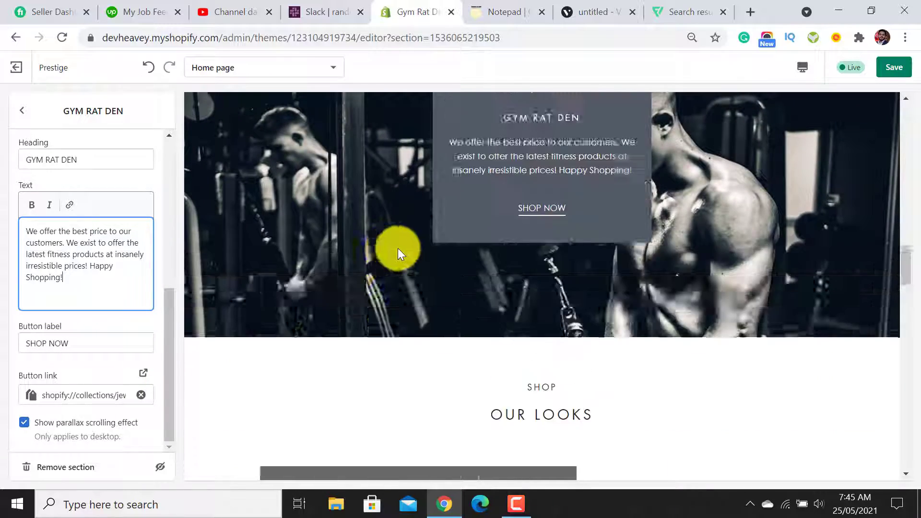
{"action": "scroll", "coordinate": [390, 249], "scroll_direction": "up", "scroll_amount": 15}
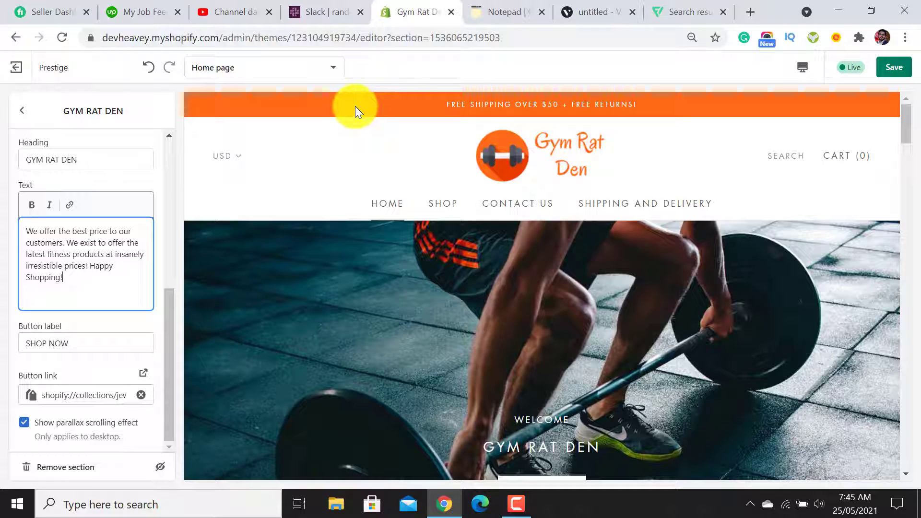
{"action": "scroll", "coordinate": [356, 115], "scroll_direction": "down", "scroll_amount": 6}
{"action": "scroll", "coordinate": [369, 167], "scroll_direction": "down", "scroll_amount": 12}
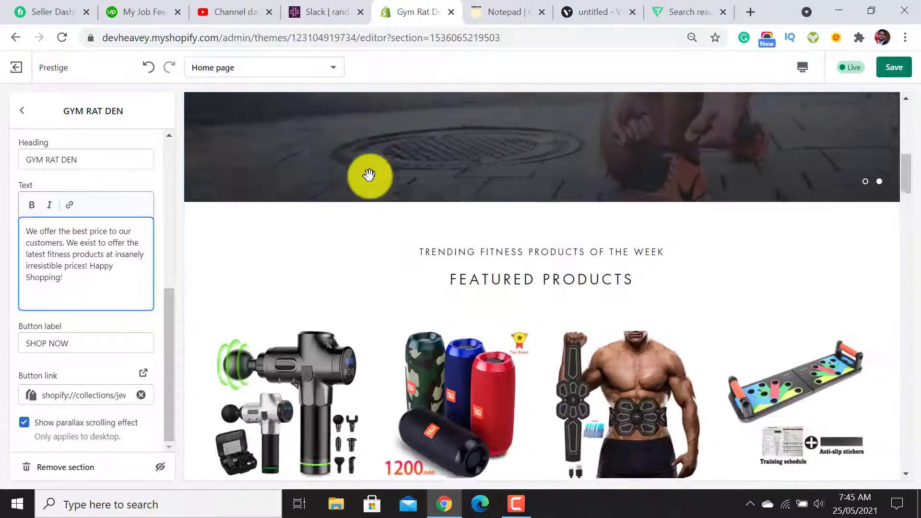
{"action": "scroll", "coordinate": [670, 215], "scroll_direction": "up", "scroll_amount": 6}
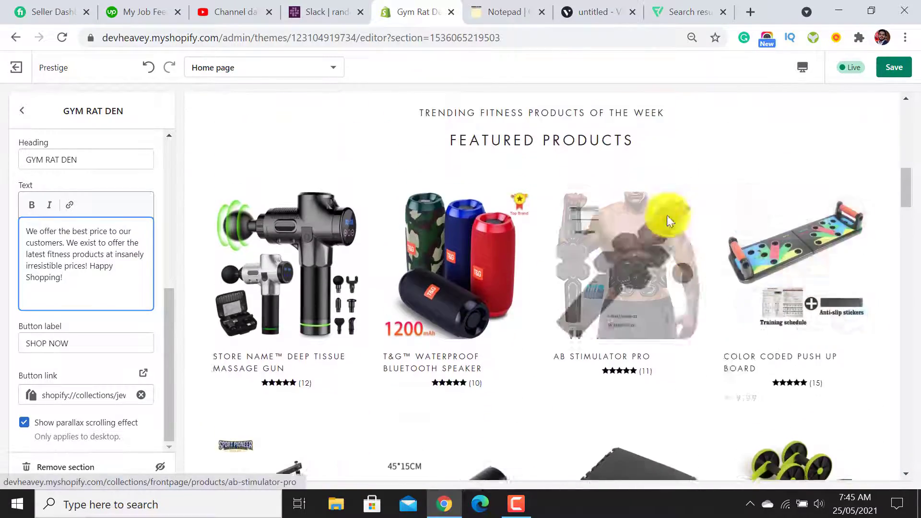
{"action": "scroll", "coordinate": [569, 364], "scroll_direction": "down", "scroll_amount": 9}
{"action": "scroll", "coordinate": [574, 374], "scroll_direction": "down", "scroll_amount": 7}
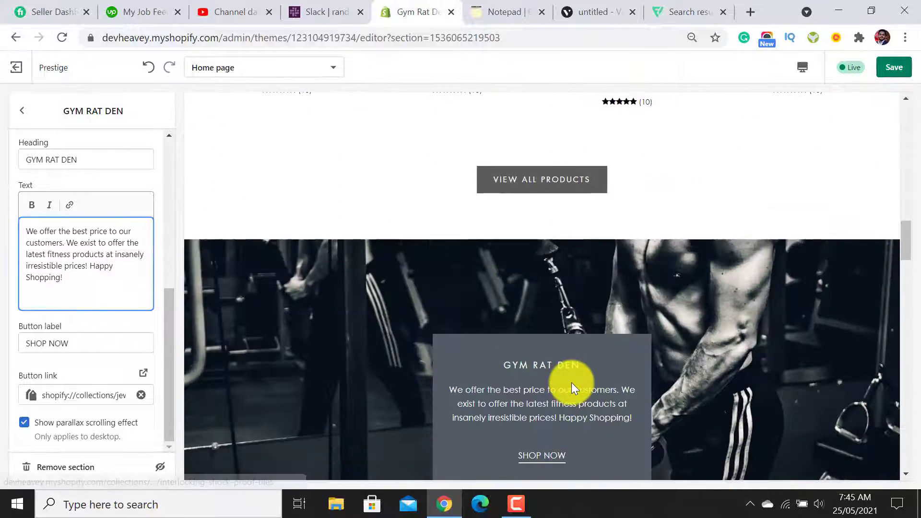
{"action": "scroll", "coordinate": [791, 203], "scroll_direction": "down", "scroll_amount": 3}
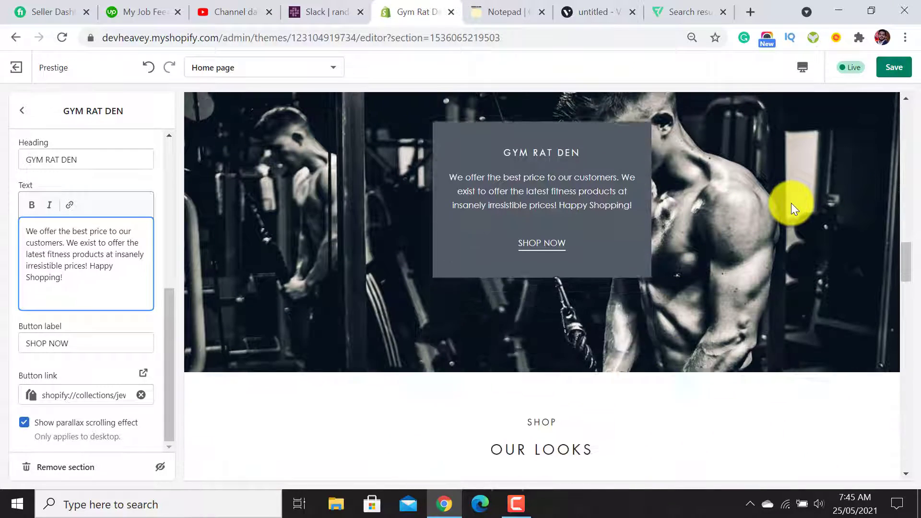
{"action": "scroll", "coordinate": [791, 203], "scroll_direction": "up", "scroll_amount": 4}
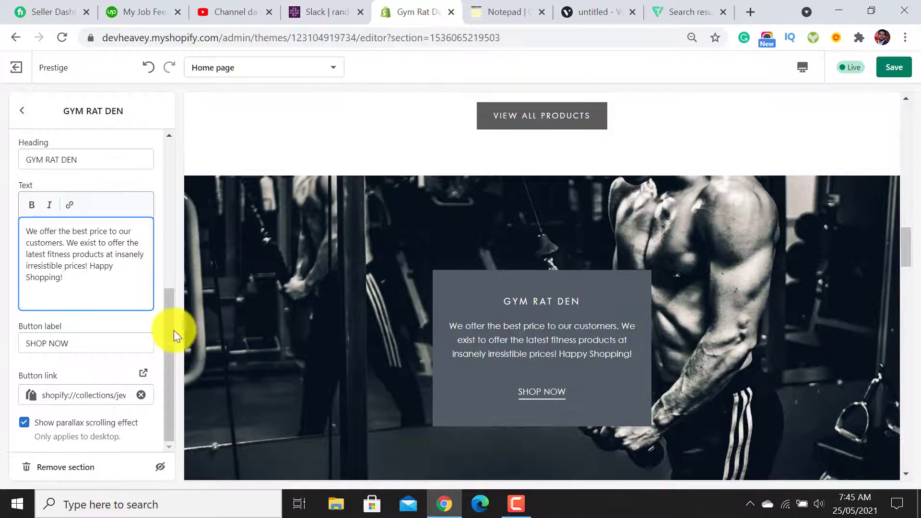
Link the GYM RAT DEN section's SHOP NOW button to All products and return to the section list.
{"action": "left_click", "coordinate": [91, 396]}
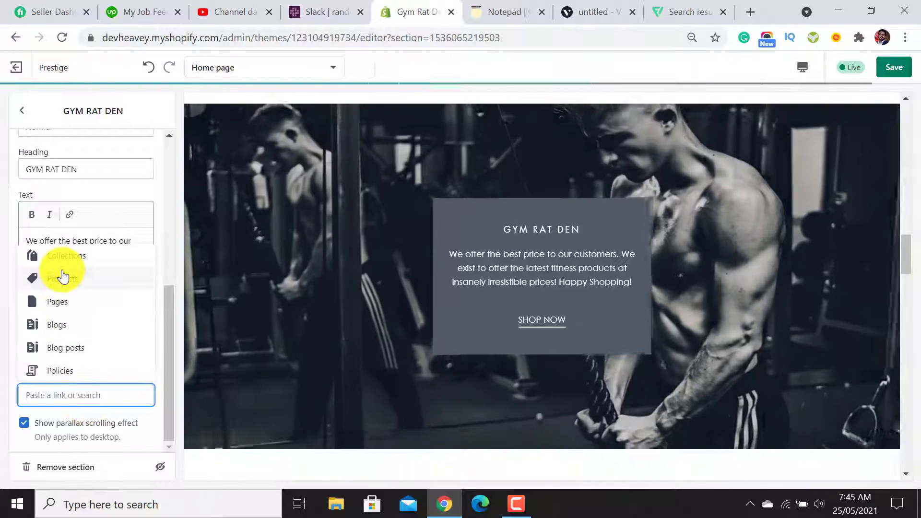
{"action": "left_click", "coordinate": [70, 282]}
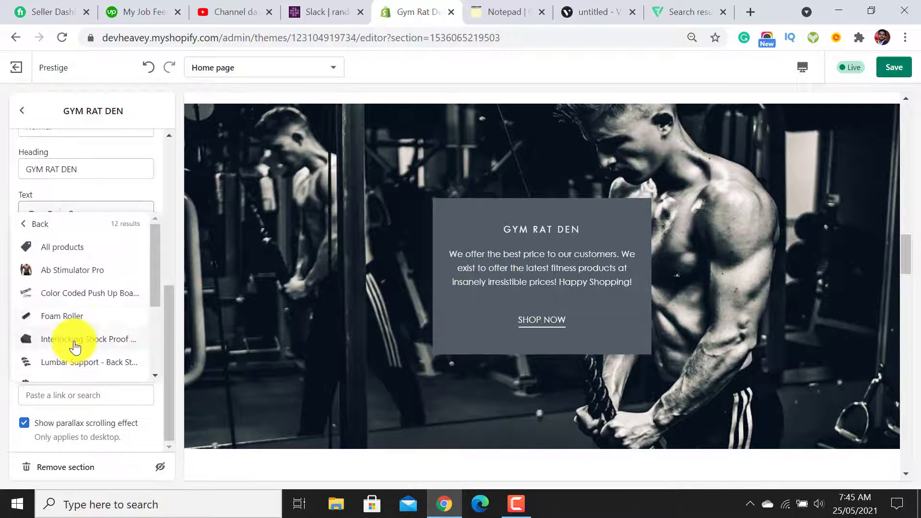
{"action": "left_click", "coordinate": [77, 248]}
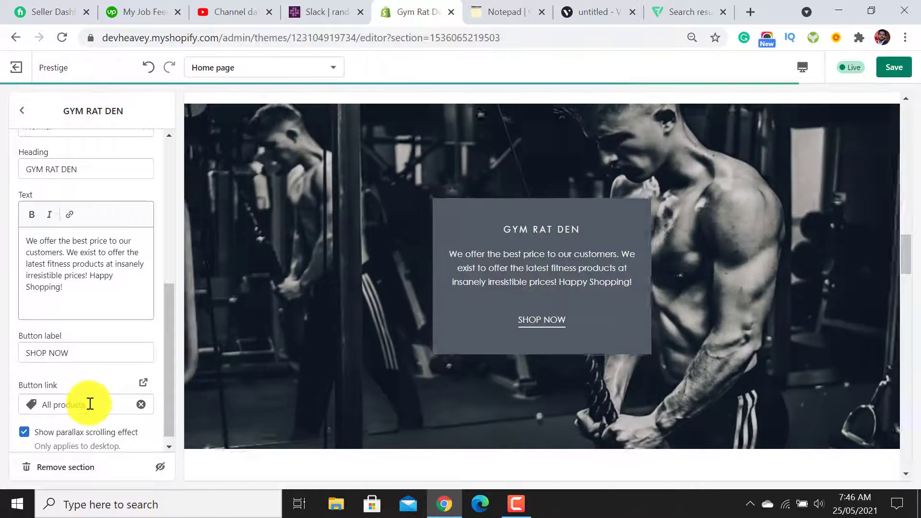
{"action": "left_click", "coordinate": [21, 115]}
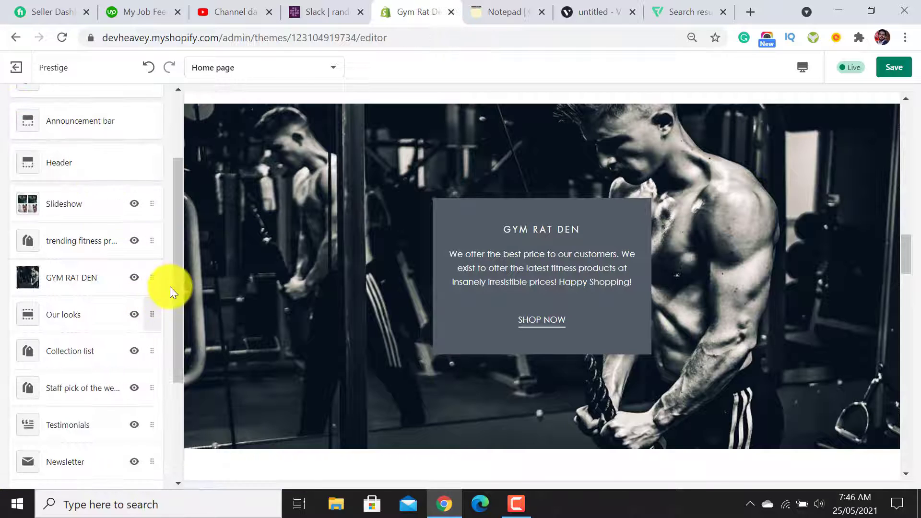
Remove the "Our looks" and "Collection list" sections from the home page.
{"action": "scroll", "coordinate": [184, 292], "scroll_direction": "down", "scroll_amount": 1}
{"action": "scroll", "coordinate": [359, 284], "scroll_direction": "down", "scroll_amount": 10}
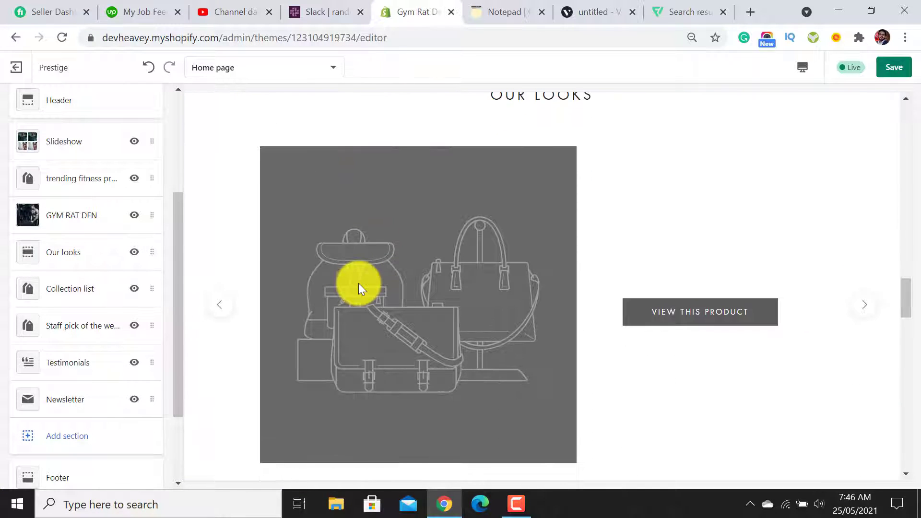
{"action": "left_click", "coordinate": [68, 258]}
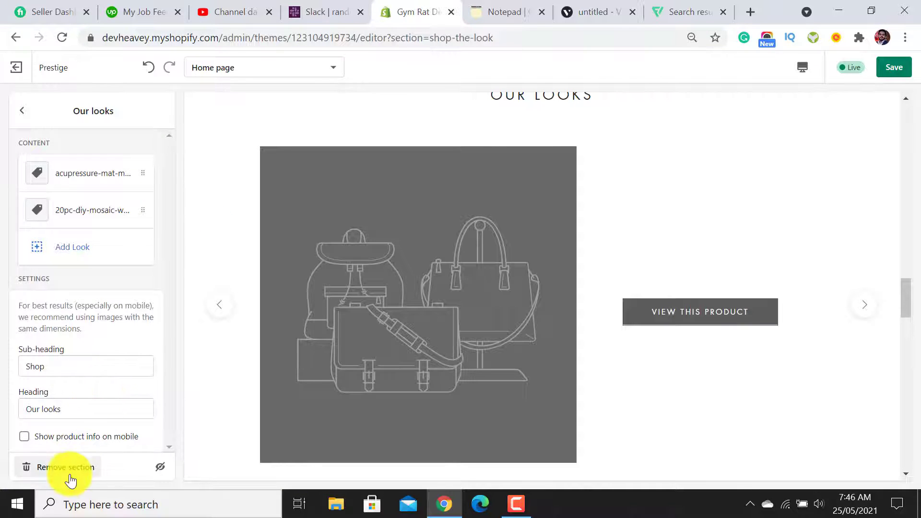
{"action": "left_click", "coordinate": [67, 469]}
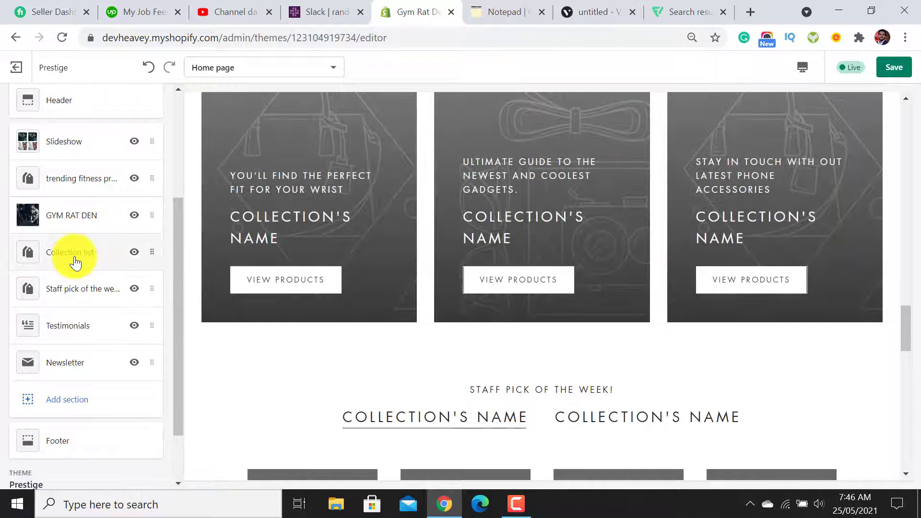
{"action": "left_click", "coordinate": [75, 263]}
{"action": "scroll", "coordinate": [82, 274], "scroll_direction": "down", "scroll_amount": 3}
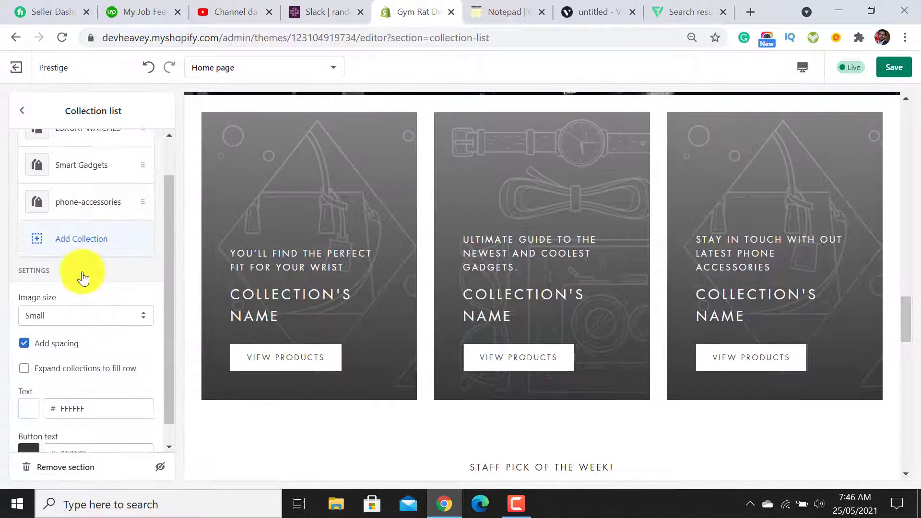
{"action": "left_click", "coordinate": [67, 468]}
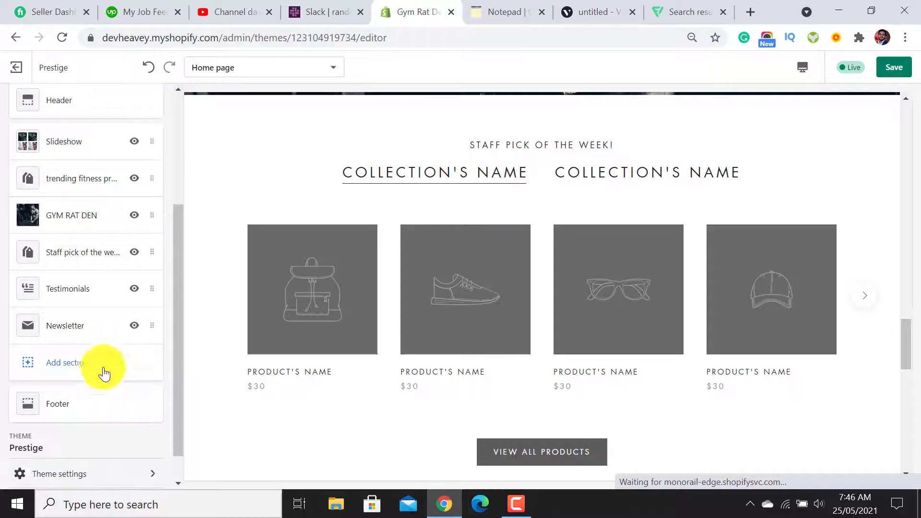
Remove the "Staff pick of the week!" and Testimonials sections from the home page.
{"action": "left_click", "coordinate": [73, 263]}
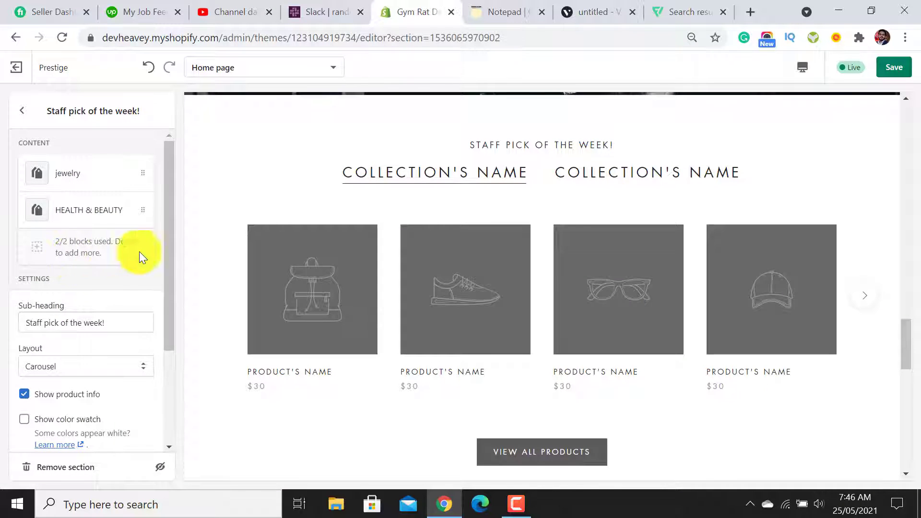
{"action": "left_click_drag", "start_coordinate": [169, 209], "coordinate": [176, 336]}
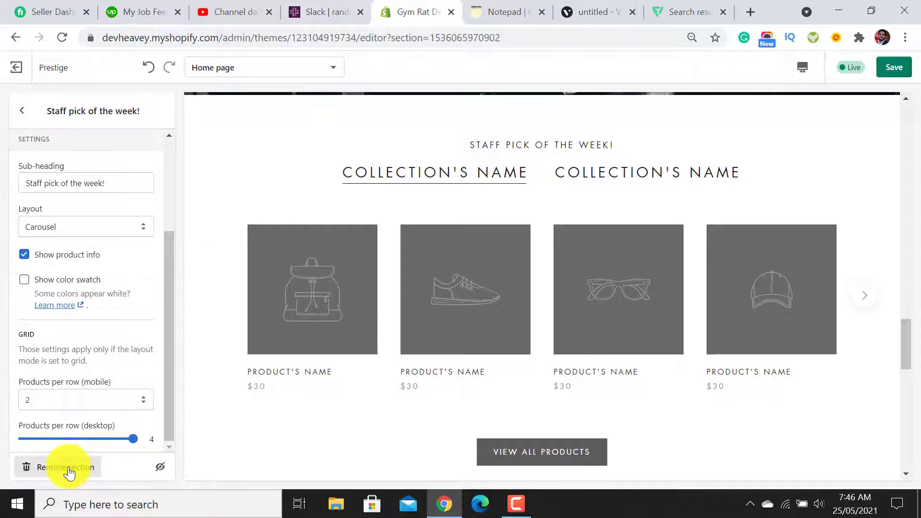
{"action": "left_click", "coordinate": [68, 468]}
{"action": "left_click", "coordinate": [69, 257]}
{"action": "scroll", "coordinate": [86, 298], "scroll_direction": "down", "scroll_amount": 3}
{"action": "left_click", "coordinate": [72, 468]}
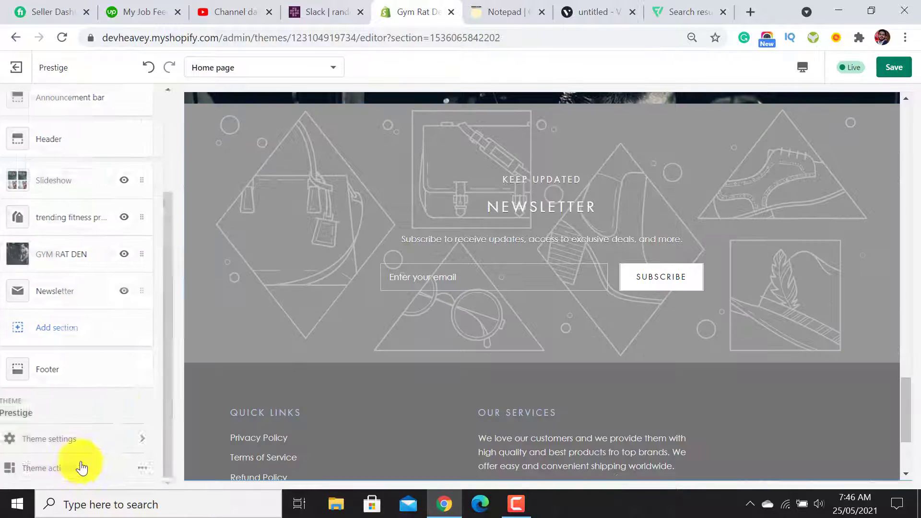
Set the library's blurred battle-ropes gym photo as the Newsletter section's background image and return to the section list.
{"action": "left_click", "coordinate": [70, 301]}
{"action": "mouse_move", "coordinate": [168, 245]}
{"action": "left_mouse_down"}
{"action": "mouse_move", "coordinate": [173, 422]}
{"action": "mouse_move", "coordinate": [148, 411]}
{"action": "mouse_move", "coordinate": [173, 375]}
{"action": "mouse_move", "coordinate": [168, 246]}
{"action": "left_mouse_up"}
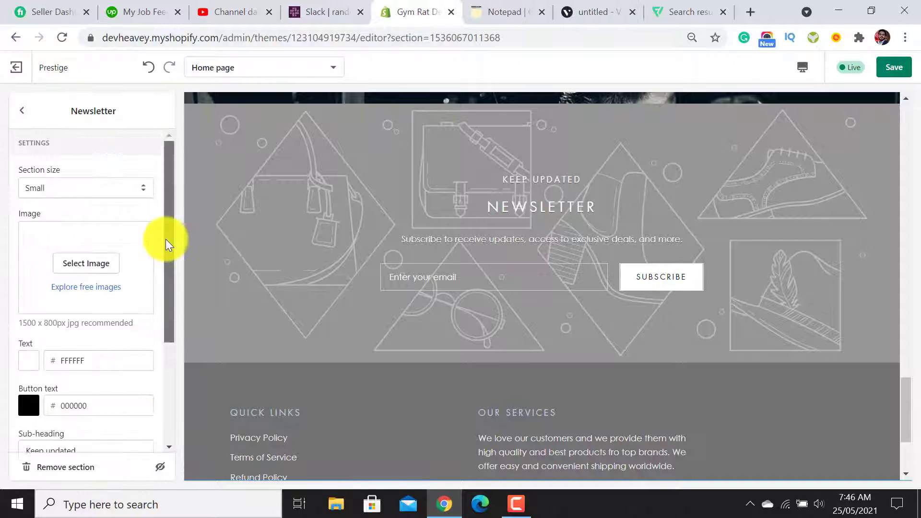
{"action": "left_click", "coordinate": [82, 261]}
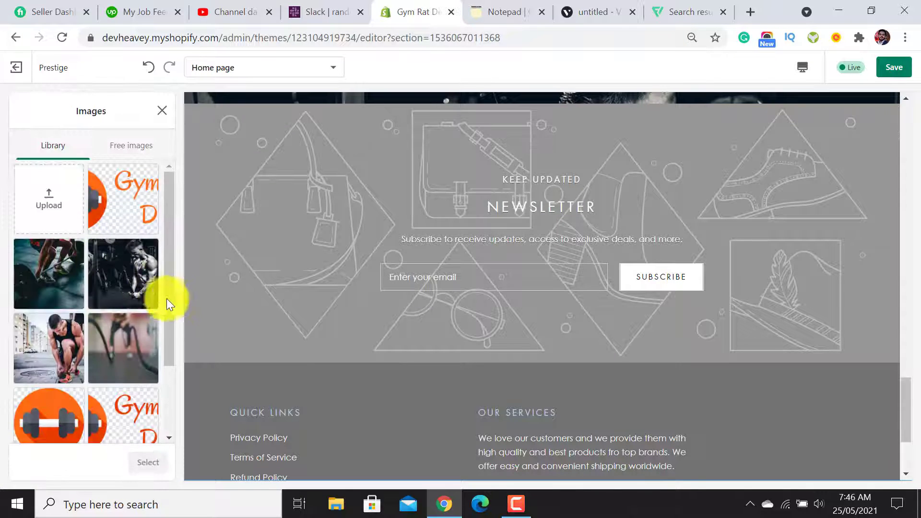
{"action": "left_click", "coordinate": [127, 361]}
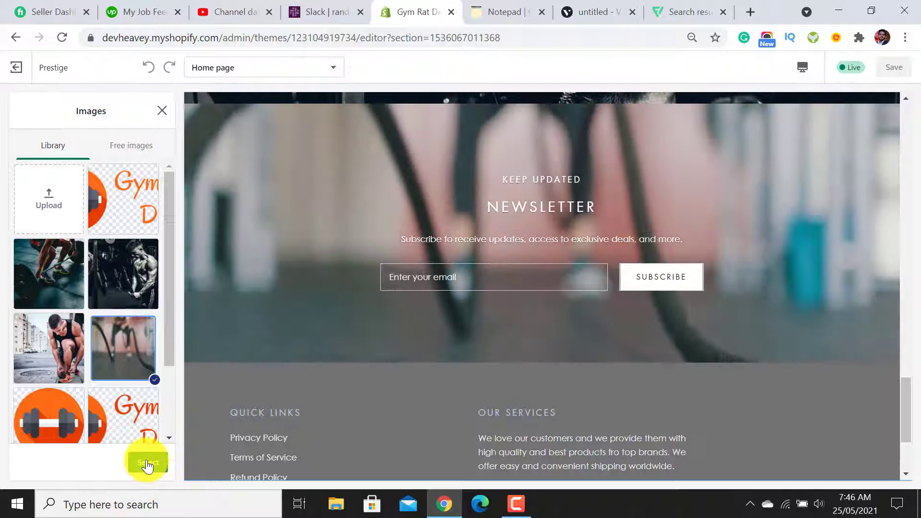
{"action": "left_click", "coordinate": [148, 463]}
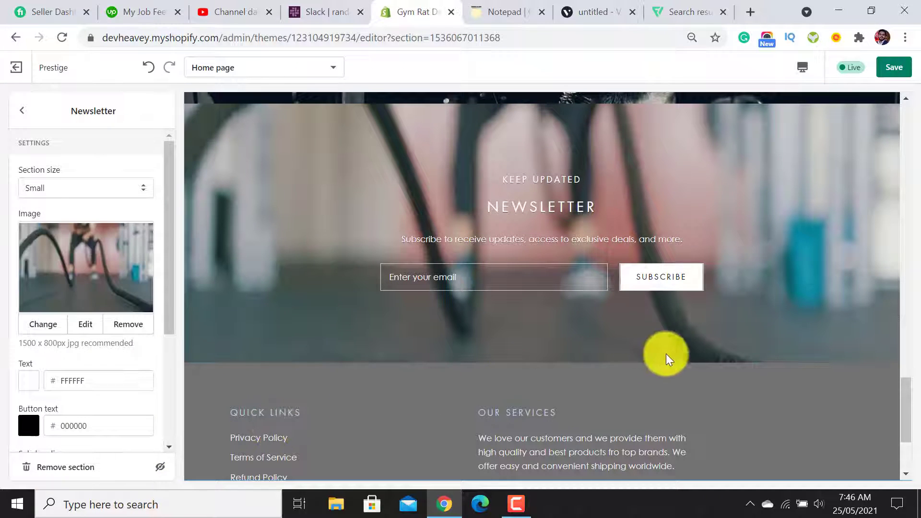
{"action": "scroll", "coordinate": [719, 354], "scroll_direction": "up", "scroll_amount": 6}
{"action": "scroll", "coordinate": [718, 354], "scroll_direction": "up", "scroll_amount": 6}
{"action": "scroll", "coordinate": [720, 350], "scroll_direction": "down", "scroll_amount": 10}
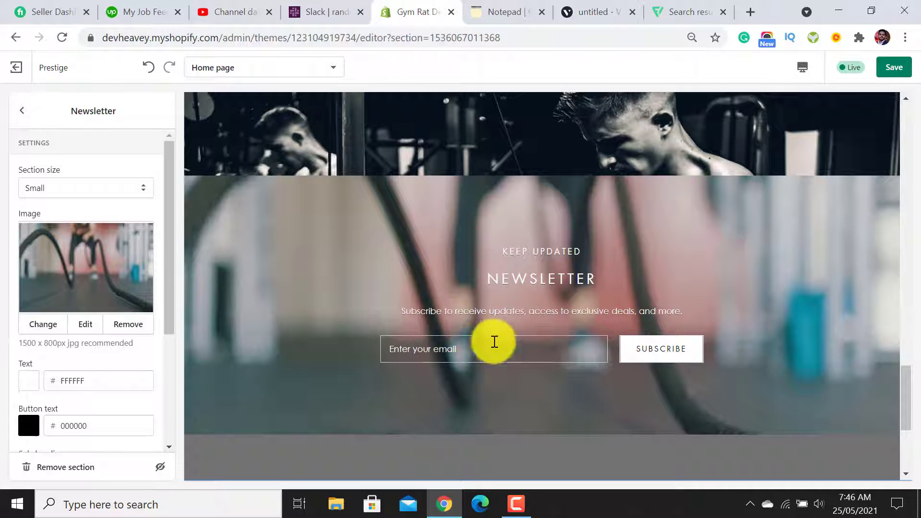
{"action": "scroll", "coordinate": [468, 383], "scroll_direction": "down", "scroll_amount": 1}
{"action": "scroll", "coordinate": [468, 383], "scroll_direction": "down", "scroll_amount": 4}
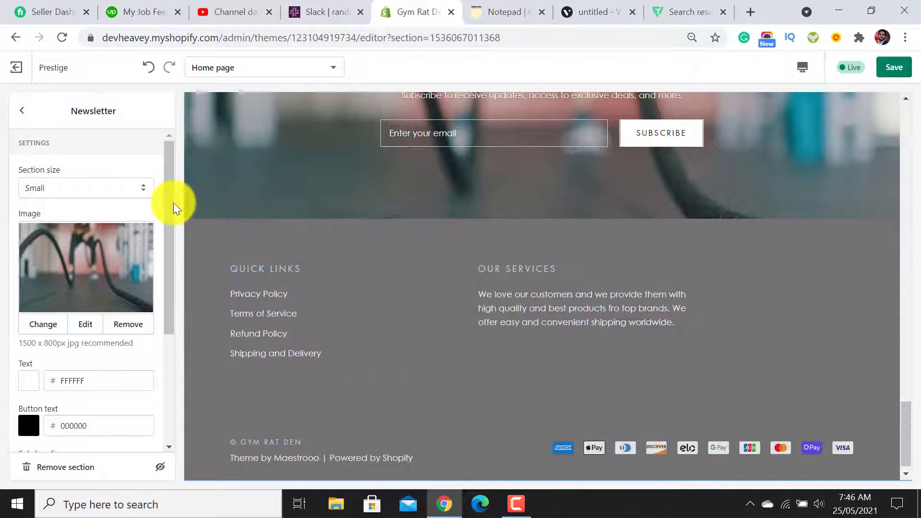
{"action": "scroll", "coordinate": [172, 203], "scroll_direction": "down", "scroll_amount": 4}
{"action": "left_click", "coordinate": [22, 112]}
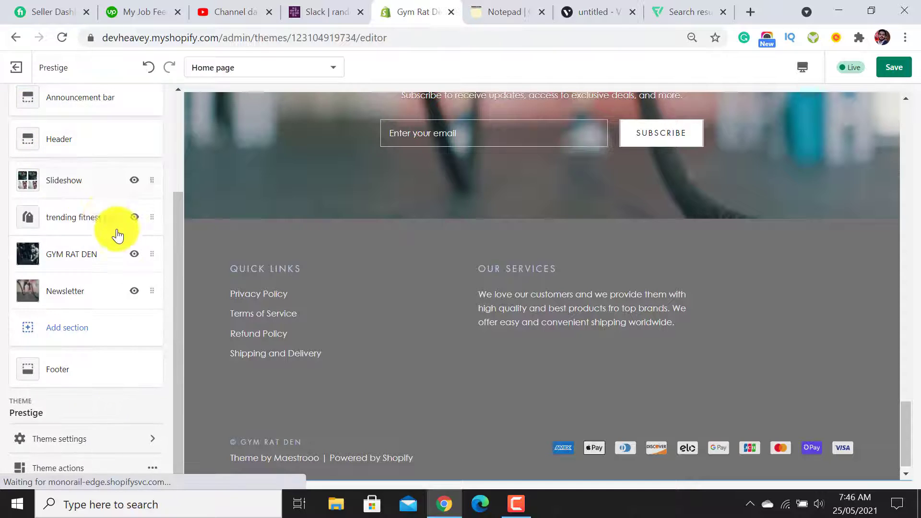
Add a Featured product section to the home page and assign the Color Coded Push Up Board to it.
{"action": "left_click", "coordinate": [95, 336]}
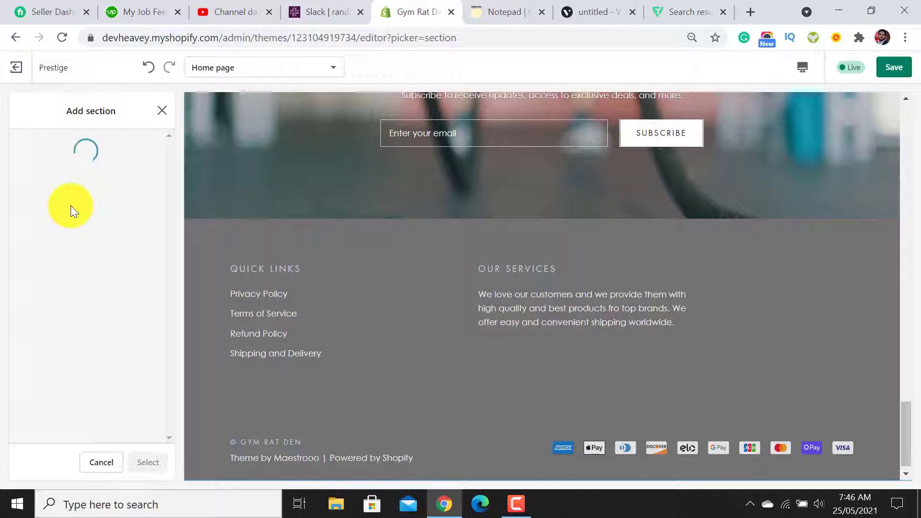
{"action": "scroll", "coordinate": [103, 336], "scroll_direction": "down", "scroll_amount": 4}
{"action": "scroll", "coordinate": [98, 350], "scroll_direction": "down", "scroll_amount": 5}
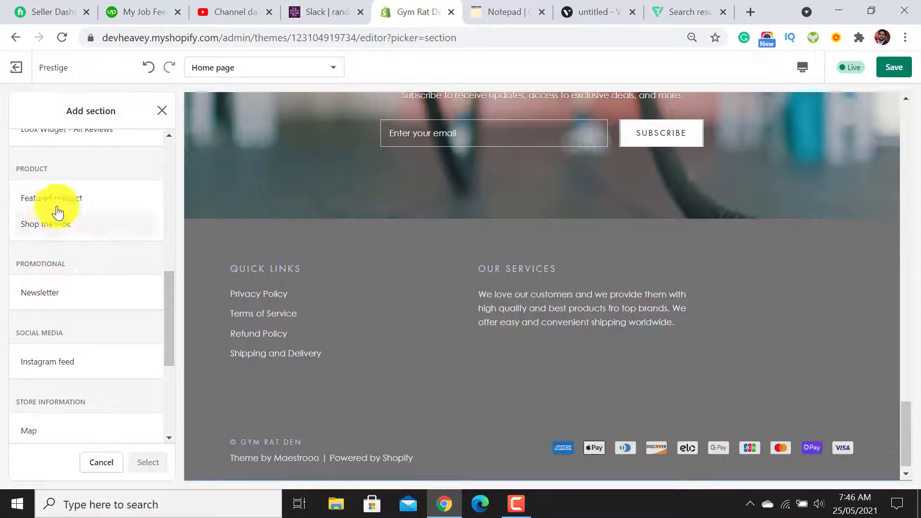
{"action": "left_click", "coordinate": [69, 200]}
{"action": "left_click", "coordinate": [147, 462]}
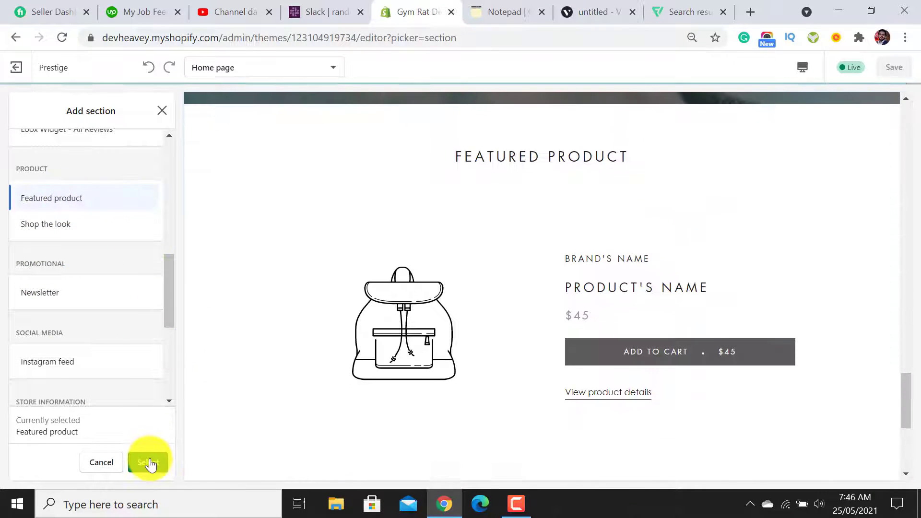
{"action": "left_click", "coordinate": [80, 298]}
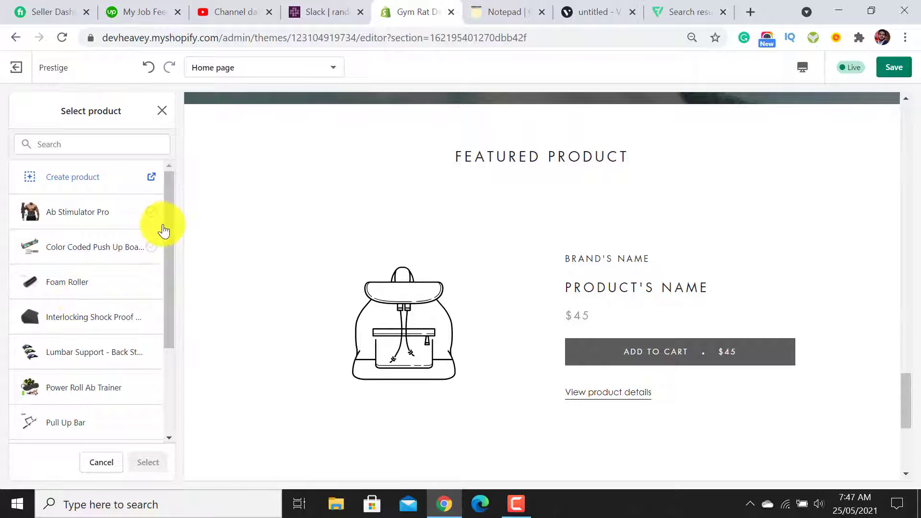
{"action": "left_click", "coordinate": [90, 249]}
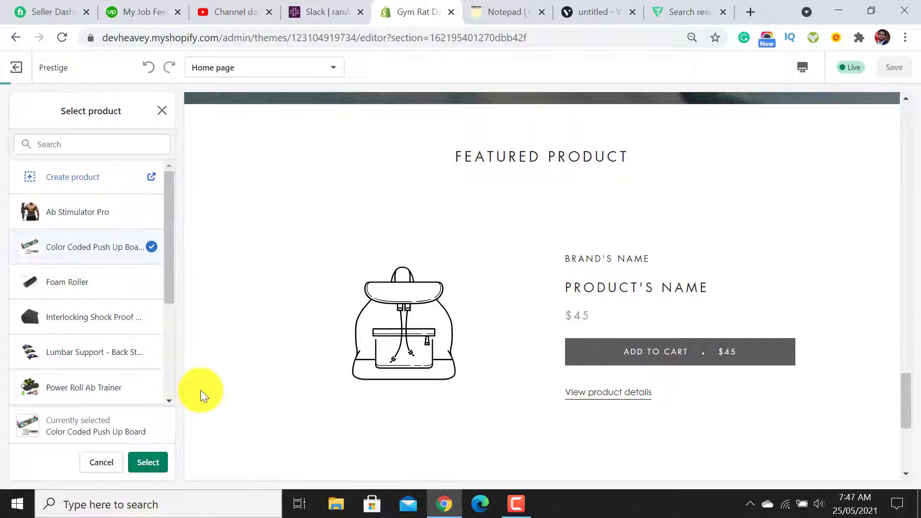
{"action": "left_click", "coordinate": [147, 463]}
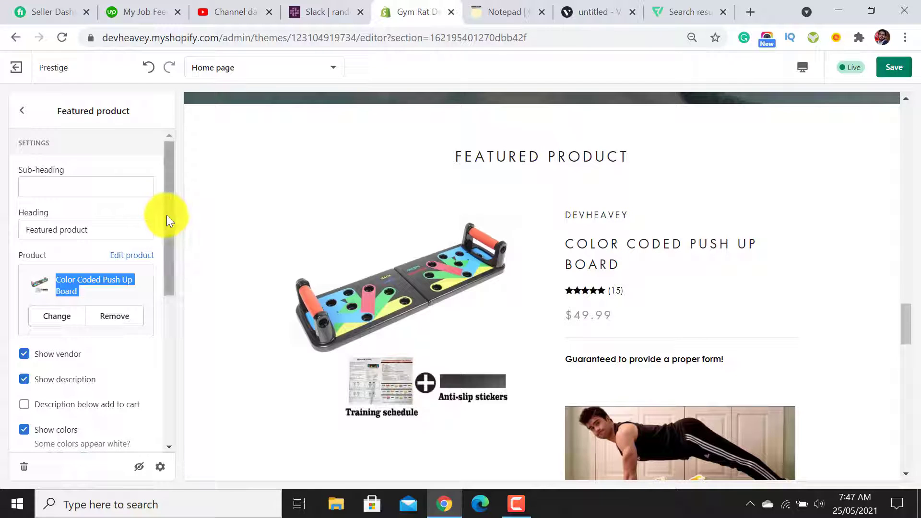
Change the featured product section's heading to "Product Of the Week".
{"action": "scroll", "coordinate": [167, 218], "scroll_direction": "down", "scroll_amount": 1}
{"action": "left_click_drag", "start_coordinate": [64, 202], "coordinate": [6, 207]}
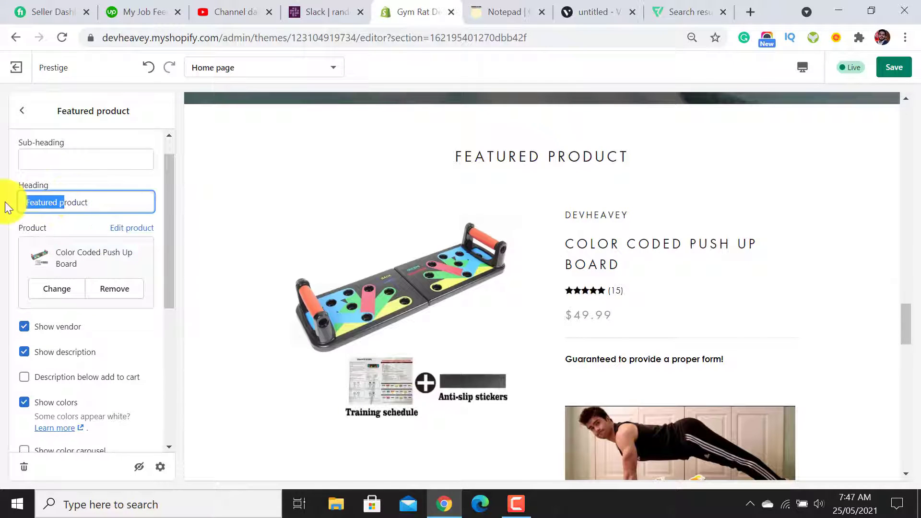
{"action": "key", "text": "BackSpace"}
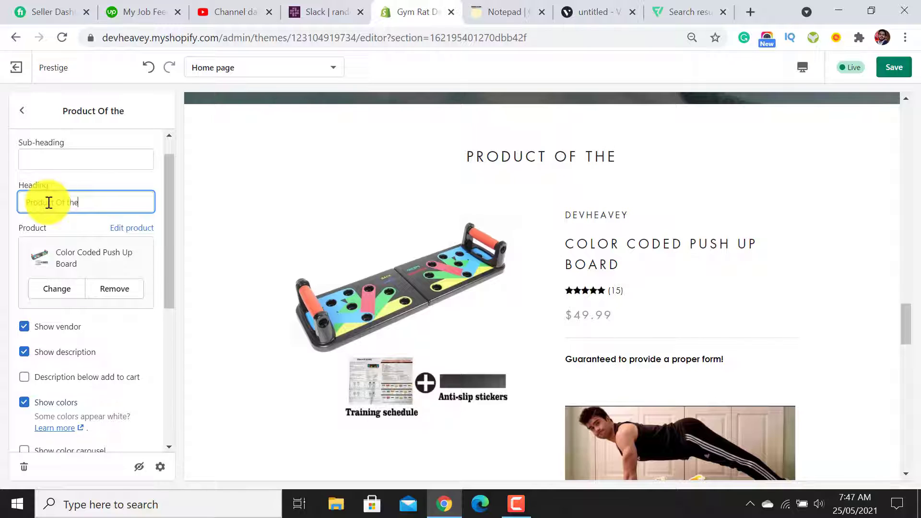
{"action": "type", "text": "eek"}
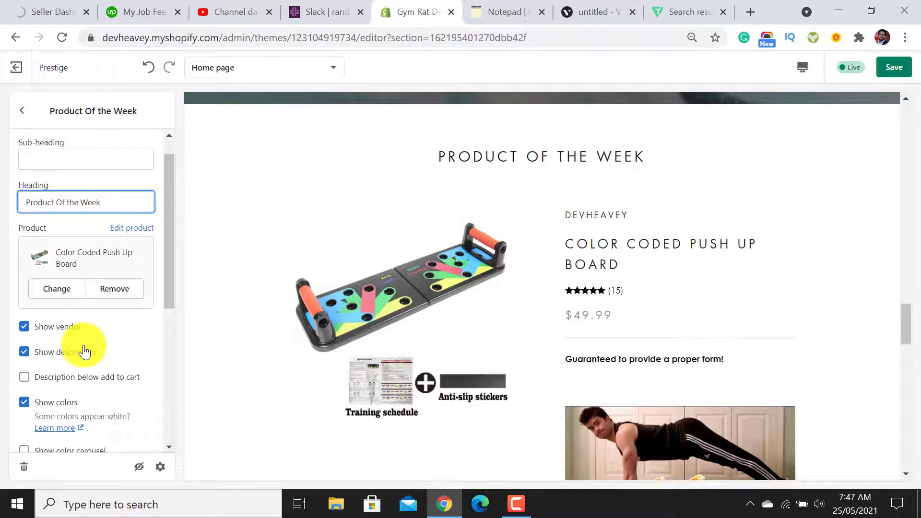
Enable "Description below add to cart" and "Show dynamic checkout button" for the Product Of the Week section.
{"action": "left_click_drag", "start_coordinate": [172, 195], "coordinate": [172, 307]}
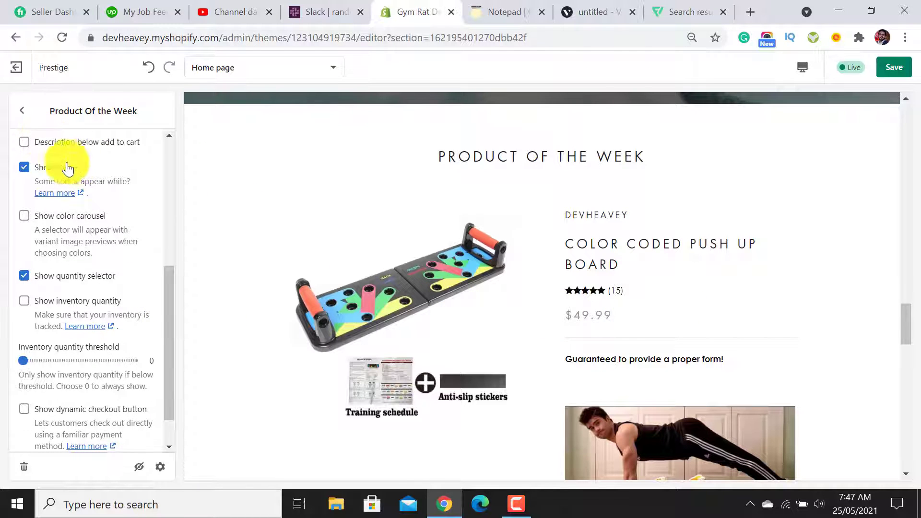
{"action": "scroll", "coordinate": [831, 254], "scroll_direction": "down", "scroll_amount": 12}
{"action": "scroll", "coordinate": [834, 252], "scroll_direction": "up", "scroll_amount": 10}
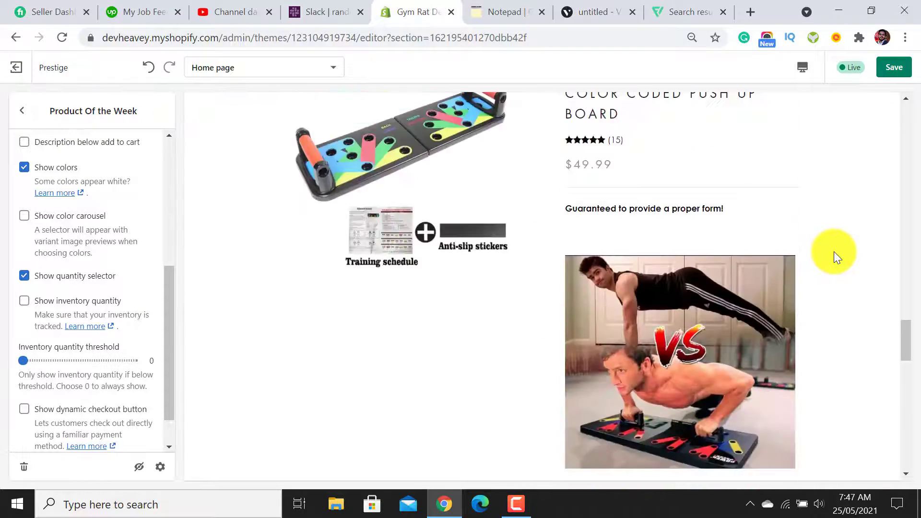
{"action": "left_click", "coordinate": [24, 143]}
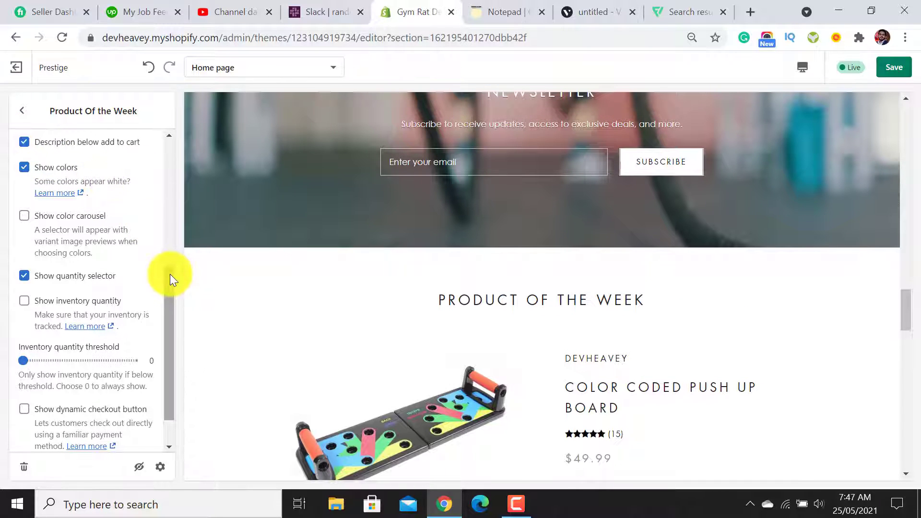
{"action": "left_click_drag", "start_coordinate": [169, 282], "coordinate": [172, 335]}
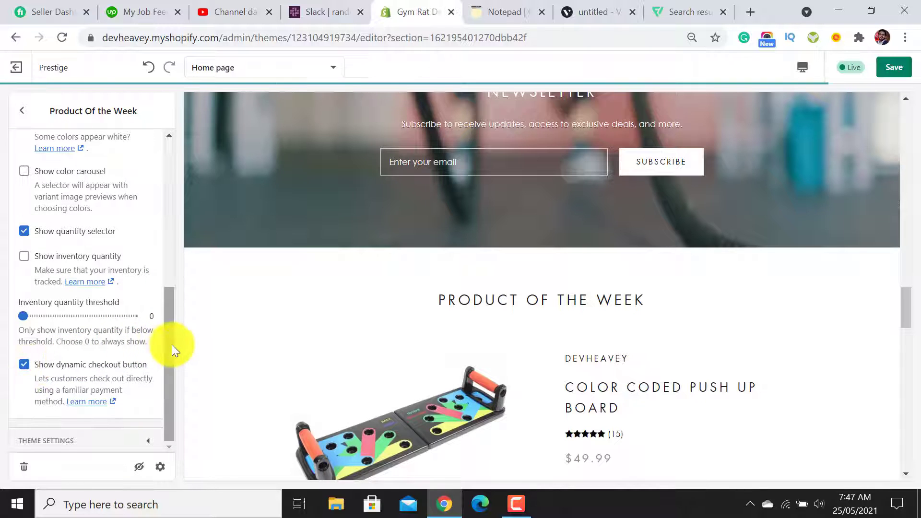
{"action": "left_click_drag", "start_coordinate": [169, 343], "coordinate": [174, 266]}
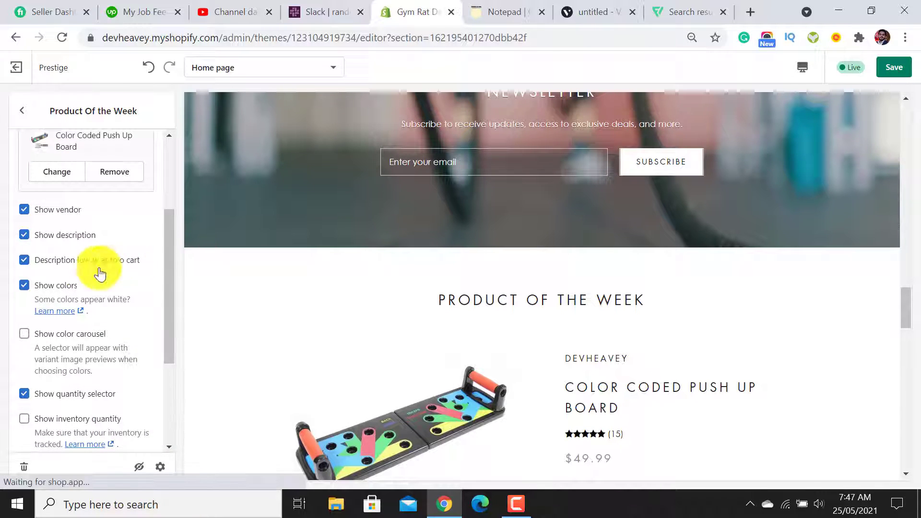
Hide the product description in the Product Of the Week section and check the shortened layout in the preview.
{"action": "scroll", "coordinate": [828, 309], "scroll_direction": "down", "scroll_amount": 1}
{"action": "scroll", "coordinate": [830, 309], "scroll_direction": "down", "scroll_amount": 15}
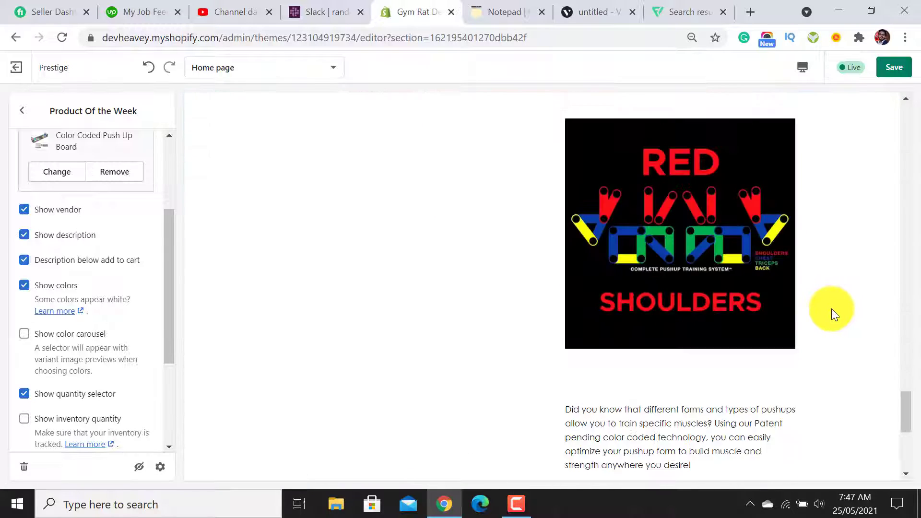
{"action": "scroll", "coordinate": [831, 309], "scroll_direction": "up", "scroll_amount": 12}
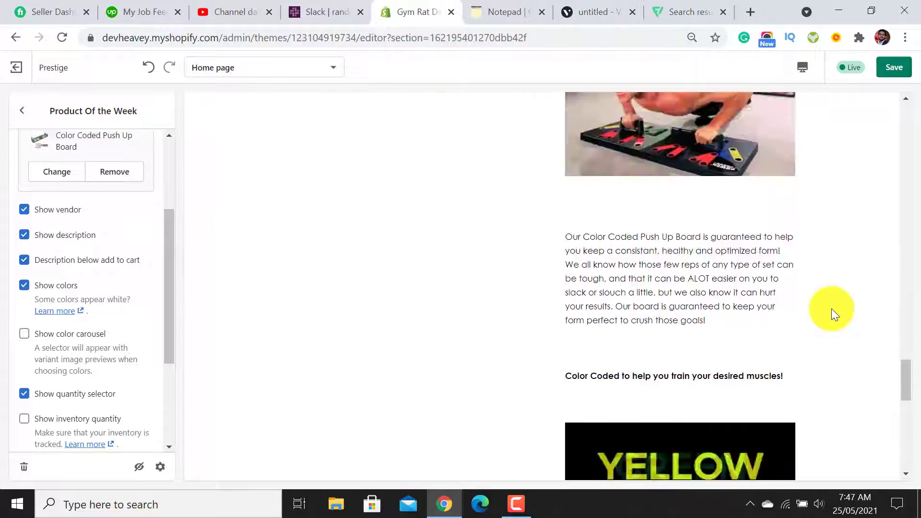
{"action": "left_click", "coordinate": [24, 234]}
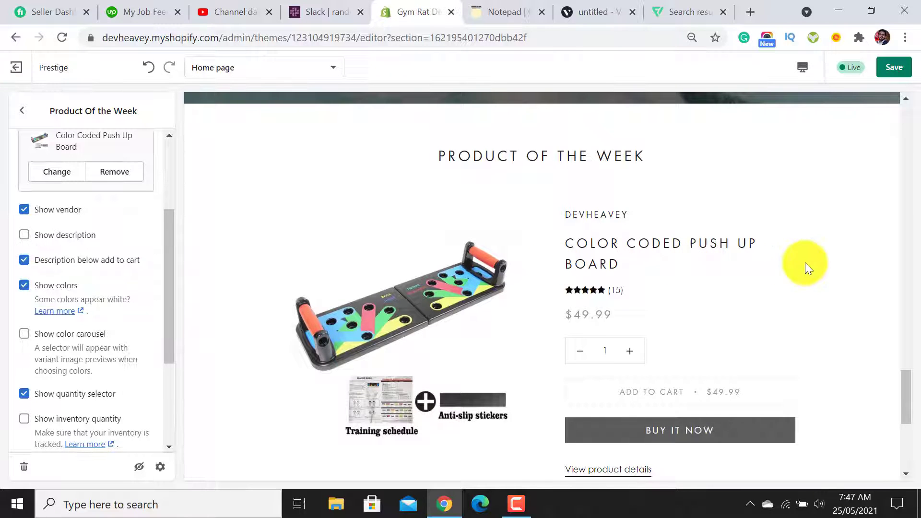
{"action": "scroll", "coordinate": [879, 288], "scroll_direction": "down", "scroll_amount": 1}
{"action": "scroll", "coordinate": [879, 288], "scroll_direction": "down", "scroll_amount": 5}
{"action": "scroll", "coordinate": [879, 288], "scroll_direction": "up", "scroll_amount": 12}
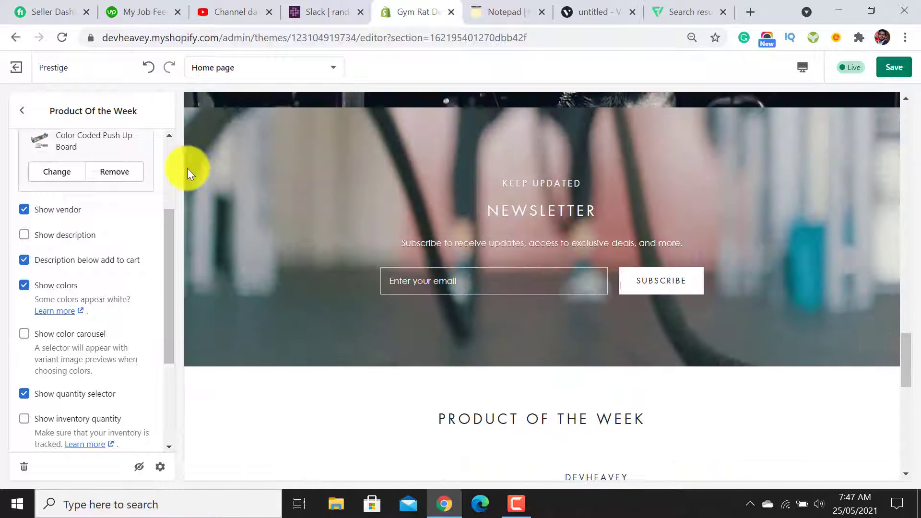
Move the Product Of the Week section above the Newsletter section and check the order down to the footer.
{"action": "left_click", "coordinate": [22, 112]}
{"action": "left_click_drag", "start_coordinate": [152, 333], "coordinate": [153, 289]}
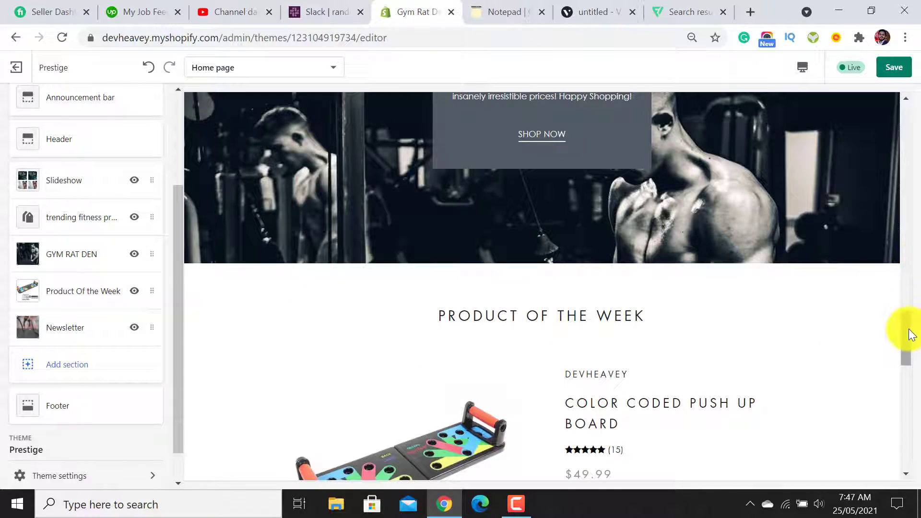
{"action": "left_click_drag", "start_coordinate": [906, 329], "coordinate": [912, 436]}
{"action": "scroll", "coordinate": [153, 389], "scroll_direction": "down", "scroll_amount": 1}
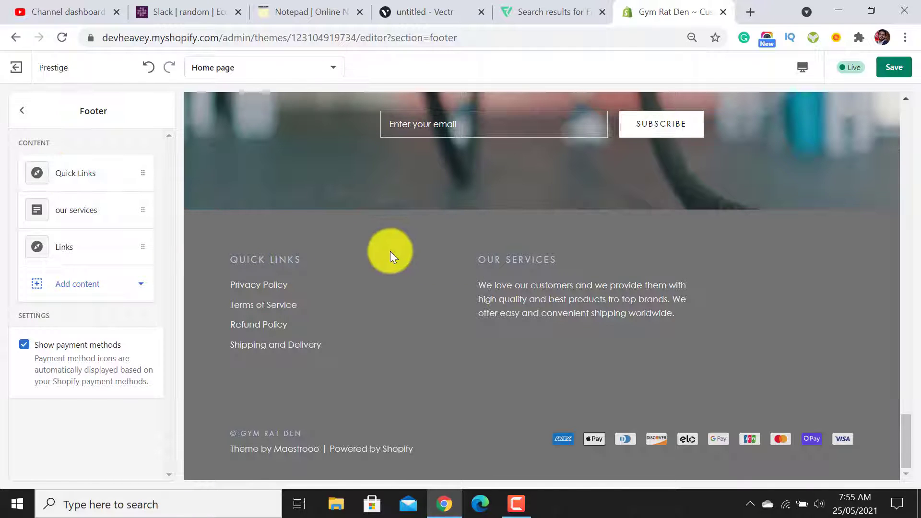
Assign the Customer Support menu to the footer's empty Links block and move that block above Quick Links.
{"action": "left_click", "coordinate": [78, 256]}
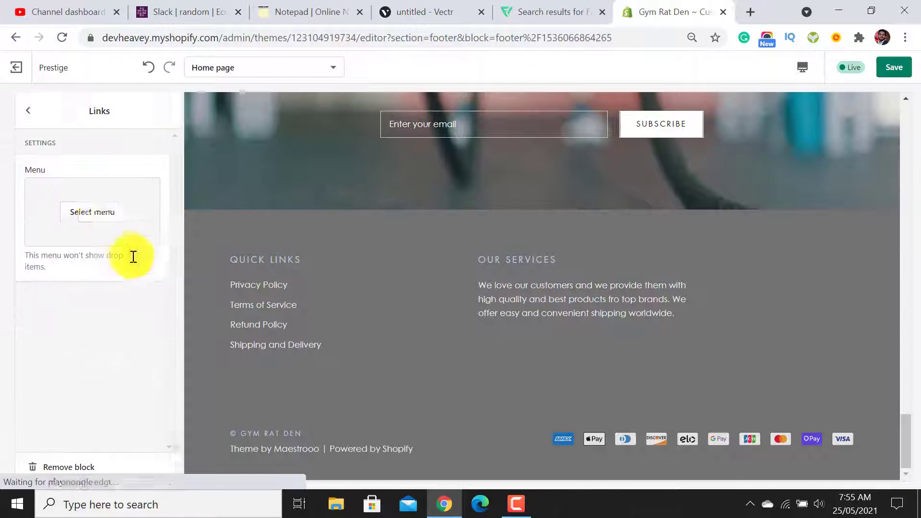
{"action": "left_click", "coordinate": [82, 212]}
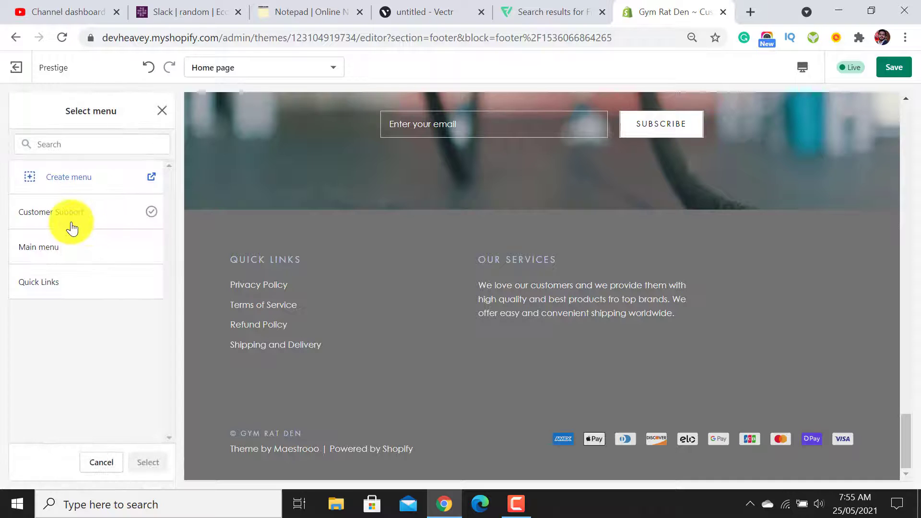
{"action": "left_click", "coordinate": [86, 218]}
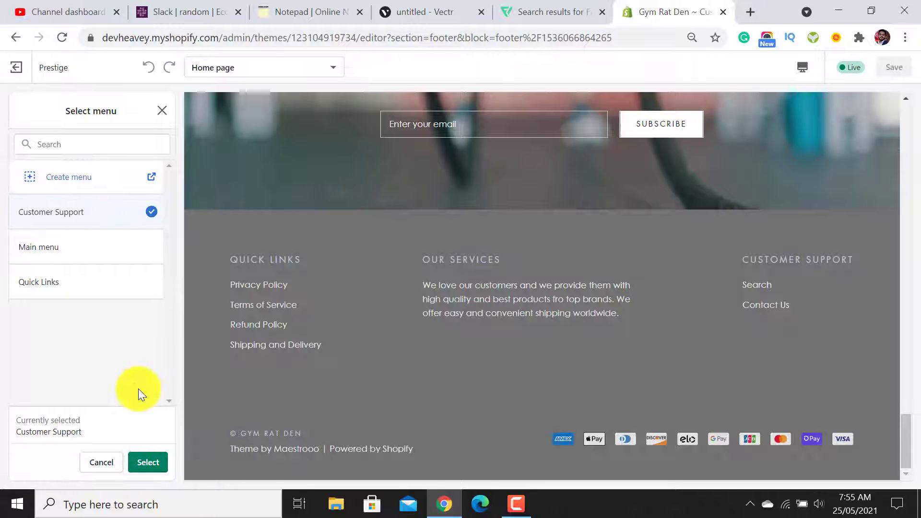
{"action": "left_click", "coordinate": [148, 464]}
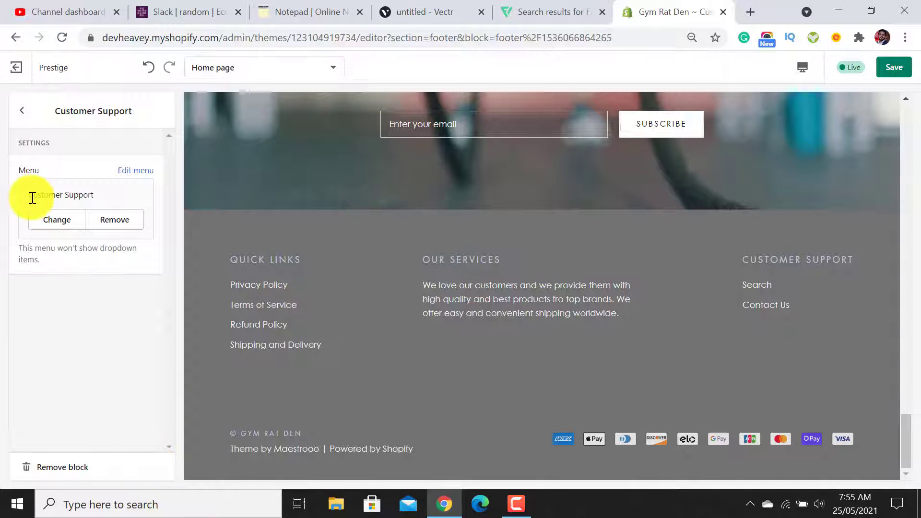
{"action": "left_click", "coordinate": [20, 109]}
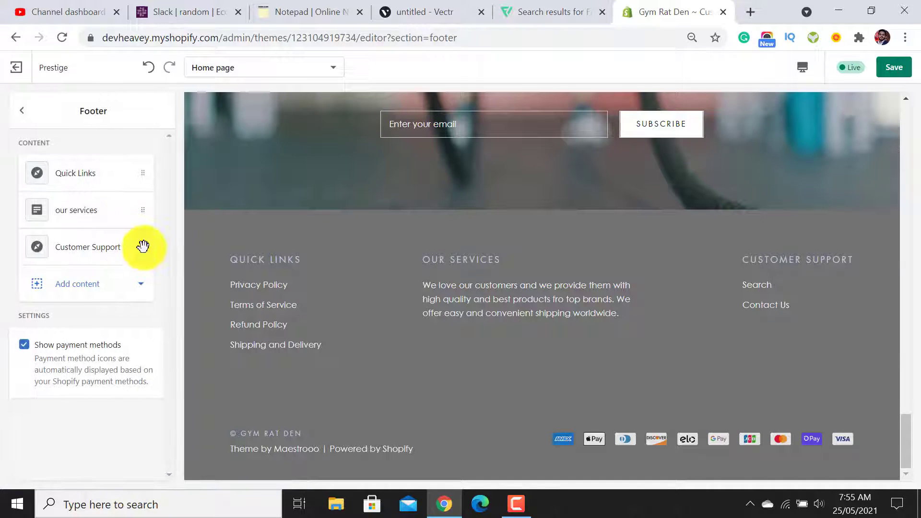
{"action": "left_click_drag", "start_coordinate": [144, 232], "coordinate": [140, 165]}
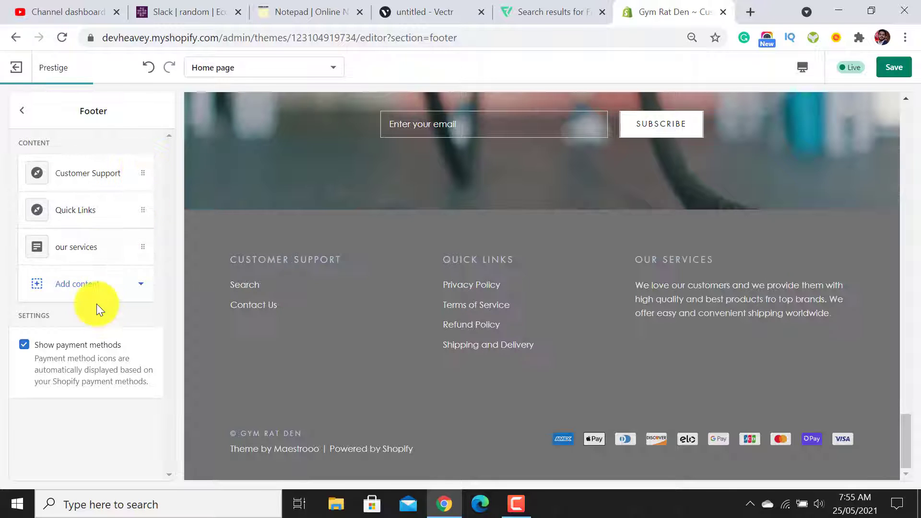
End the first sentence of the footer's "our services" text at "best products." and enable "Show social media" for the block.
{"action": "left_click", "coordinate": [76, 249]}
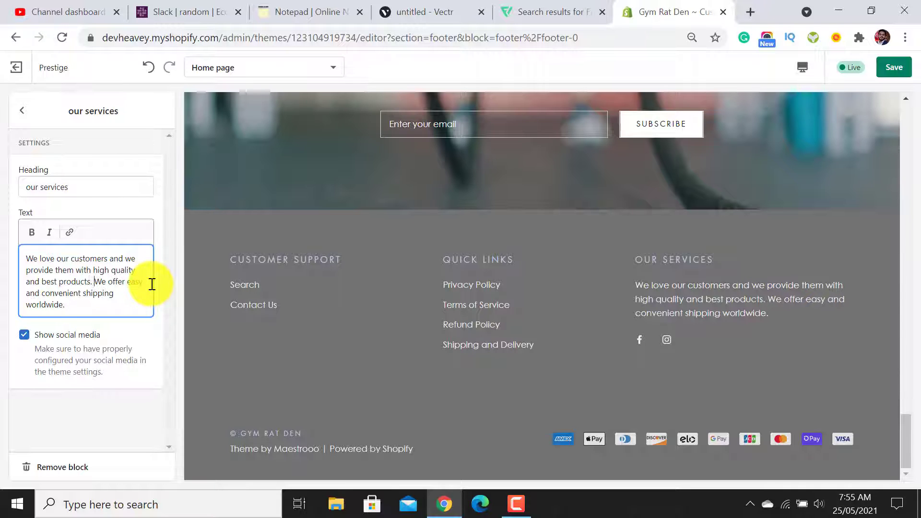
{"action": "left_click", "coordinate": [22, 124]}
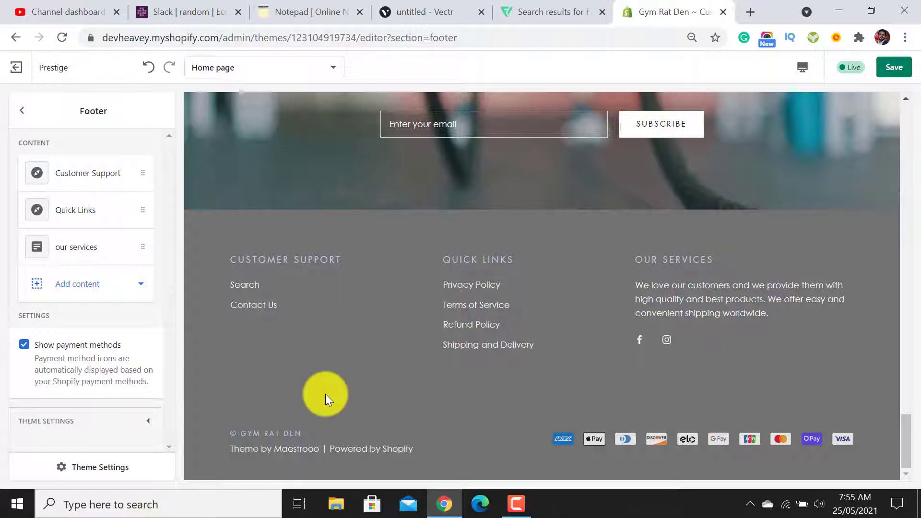
Leave the footer section and look over the home page preview from the footer up to the announcement bar.
{"action": "left_click", "coordinate": [23, 115]}
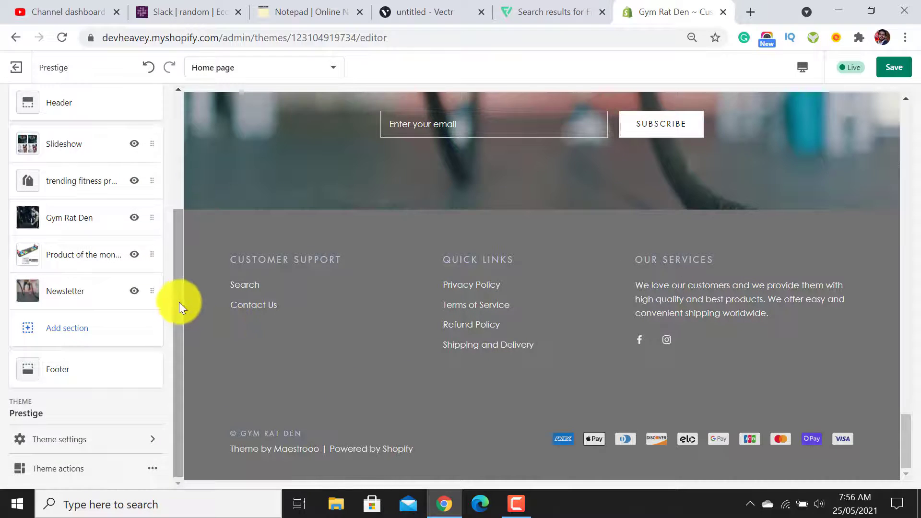
{"action": "left_click_drag", "start_coordinate": [182, 195], "coordinate": [339, 278]}
{"action": "scroll", "coordinate": [543, 286], "scroll_direction": "up", "scroll_amount": 10}
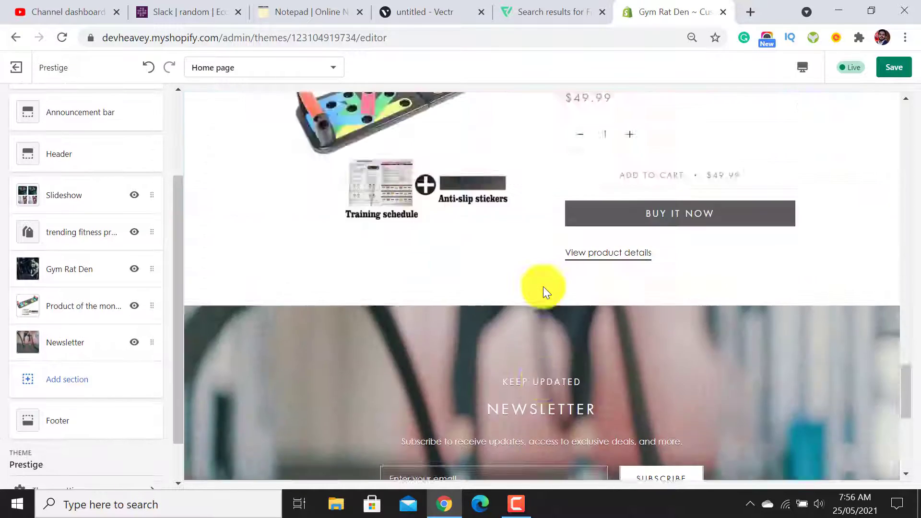
{"action": "scroll", "coordinate": [544, 287], "scroll_direction": "up", "scroll_amount": 10}
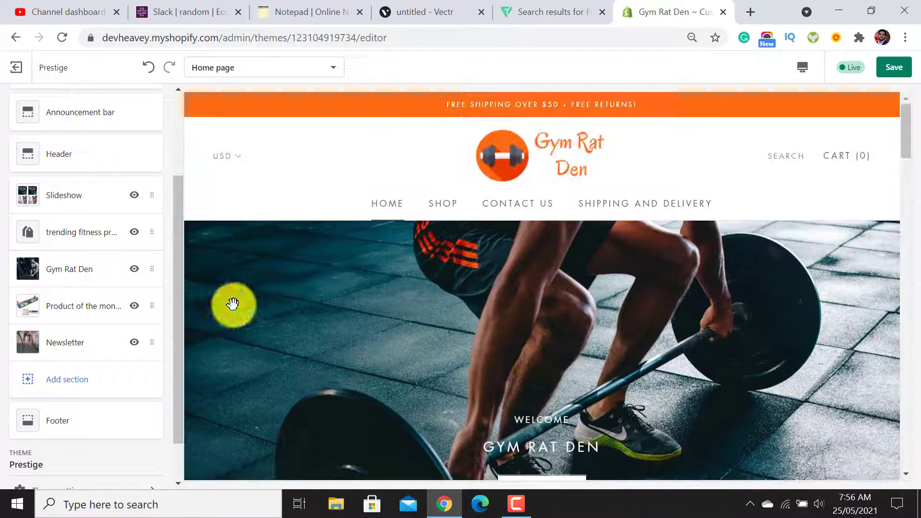
Copy the color code #FE6A16 from the online notepad and set it as the button background in the theme's color settings.
{"action": "left_click_drag", "start_coordinate": [183, 361], "coordinate": [185, 417]}
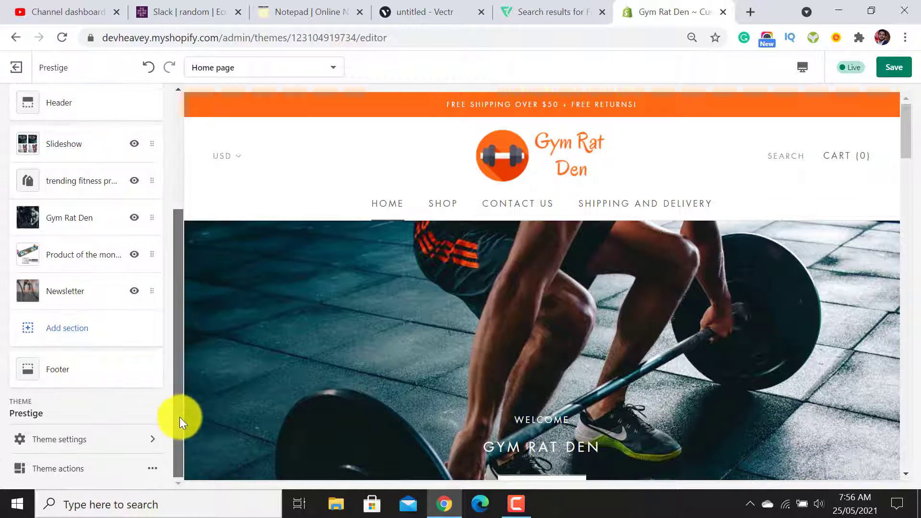
{"action": "left_click", "coordinate": [73, 442]}
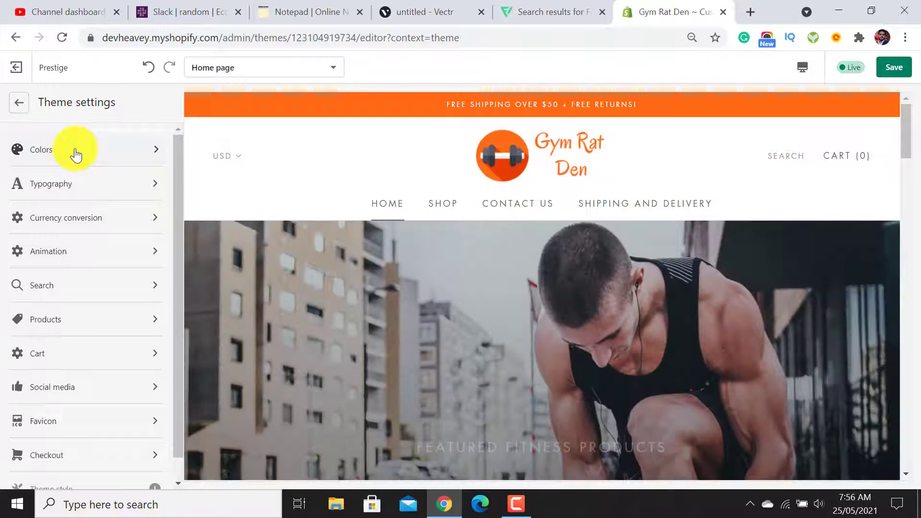
{"action": "left_click", "coordinate": [73, 151]}
{"action": "left_click_drag", "start_coordinate": [176, 172], "coordinate": [180, 251]}
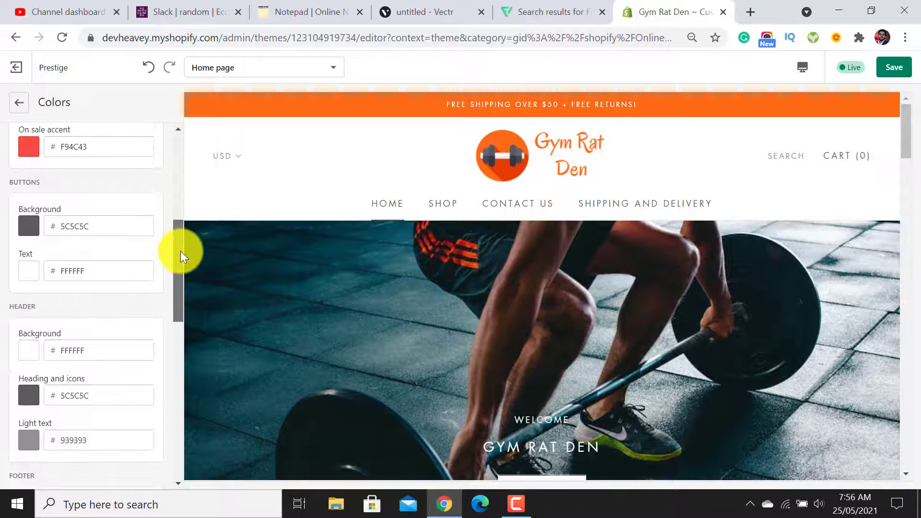
{"action": "left_click", "coordinate": [29, 223]}
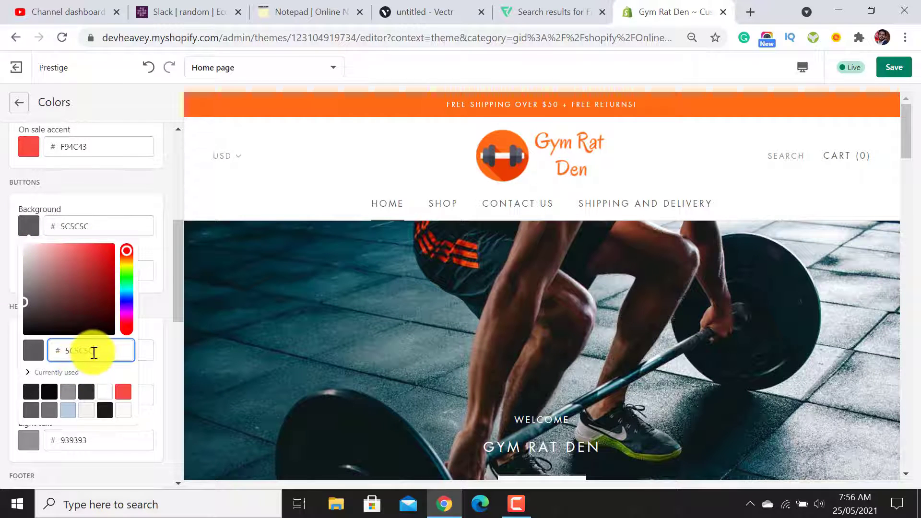
{"action": "left_click", "coordinate": [304, 11]}
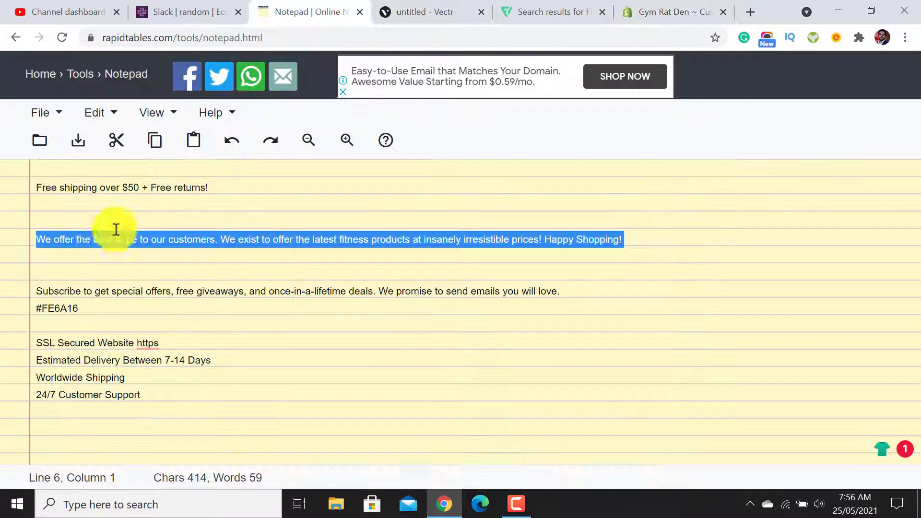
{"action": "left_click", "coordinate": [58, 311]}
{"action": "right_click", "coordinate": [57, 311]}
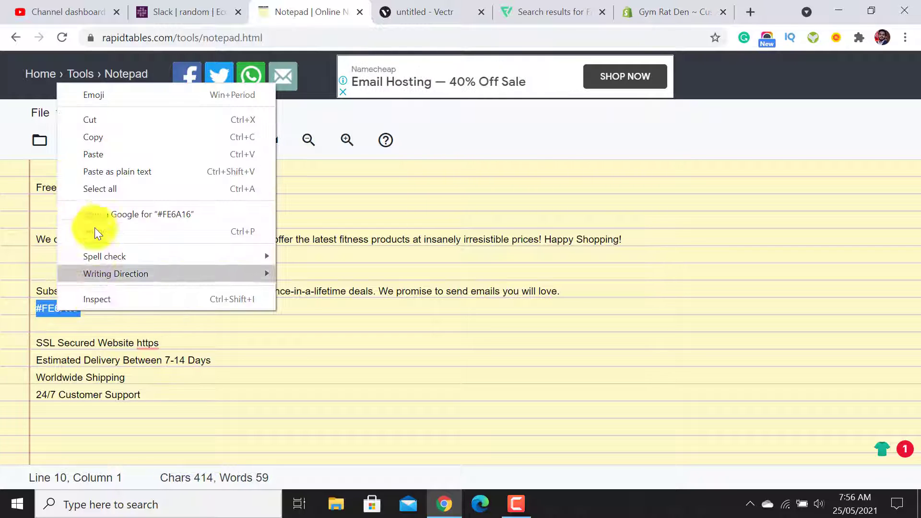
{"action": "left_click", "coordinate": [111, 140]}
{"action": "left_click", "coordinate": [698, 6]}
{"action": "double_click", "coordinate": [99, 350]}
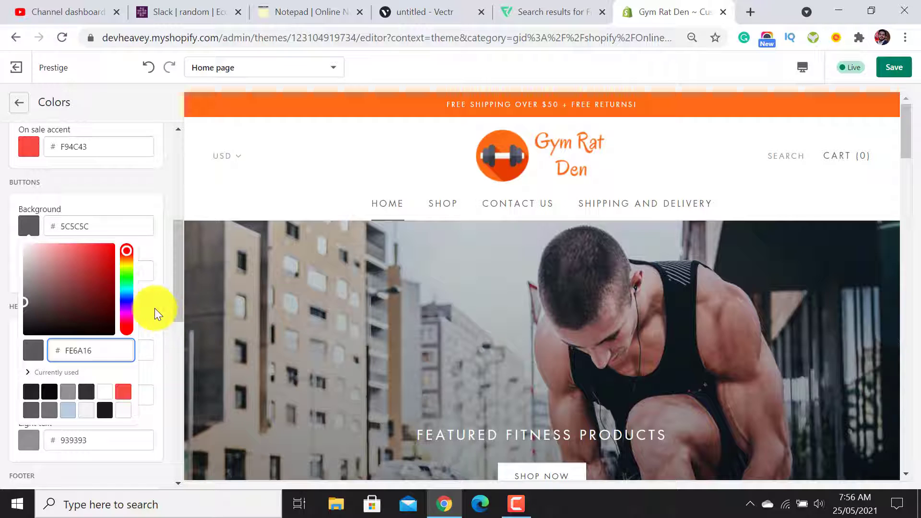
{"action": "left_click", "coordinate": [154, 308]}
Set the footer's background color to FE6A16 and check the footer in the preview.
{"action": "left_click_drag", "start_coordinate": [177, 265], "coordinate": [178, 357]}
{"action": "left_click", "coordinate": [28, 192]}
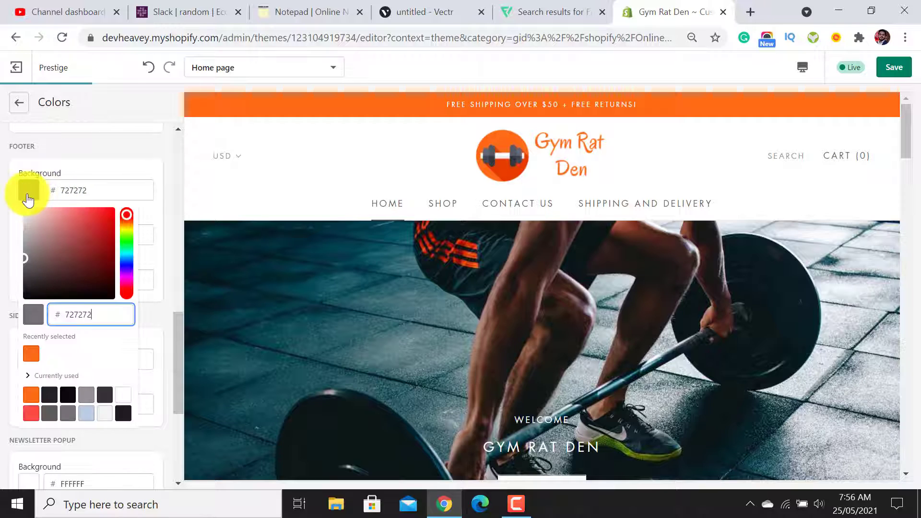
{"action": "left_click", "coordinate": [38, 354]}
{"action": "left_click", "coordinate": [155, 313]}
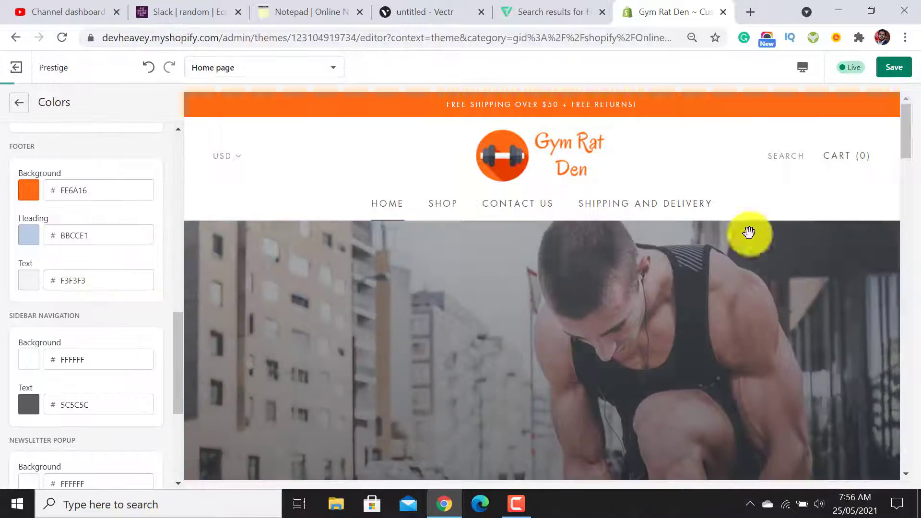
{"action": "left_click_drag", "start_coordinate": [903, 123], "coordinate": [888, 430]}
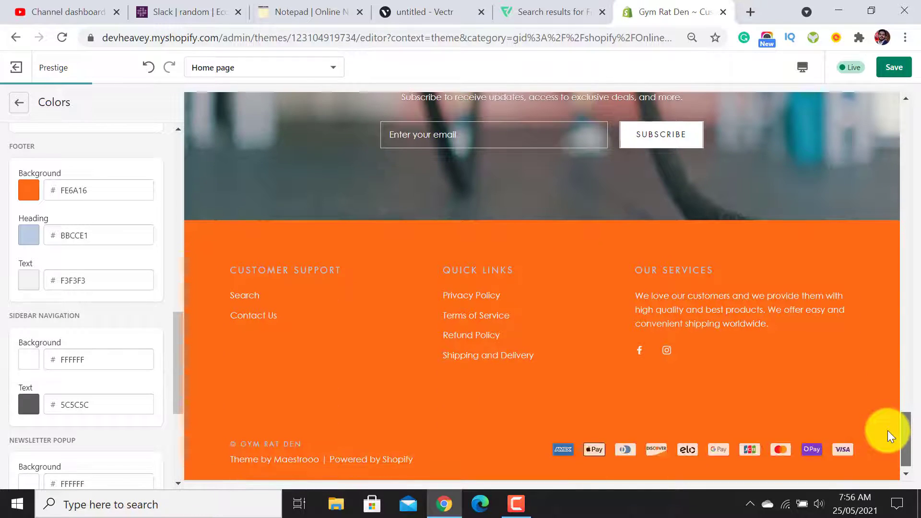
Set the footer's heading color to 232222 and its text color to white.
{"action": "left_click", "coordinate": [27, 230]}
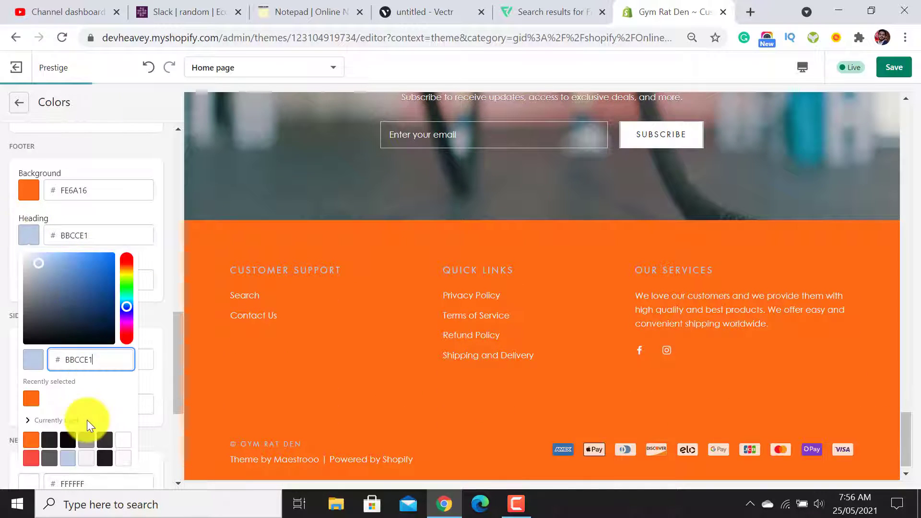
{"action": "left_click", "coordinate": [52, 442]}
{"action": "left_click", "coordinate": [158, 255]}
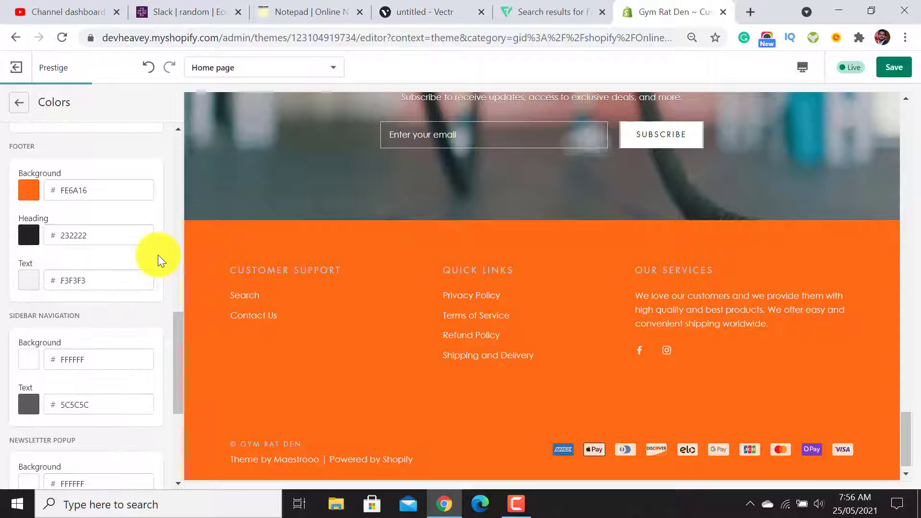
{"action": "left_click", "coordinate": [29, 283]}
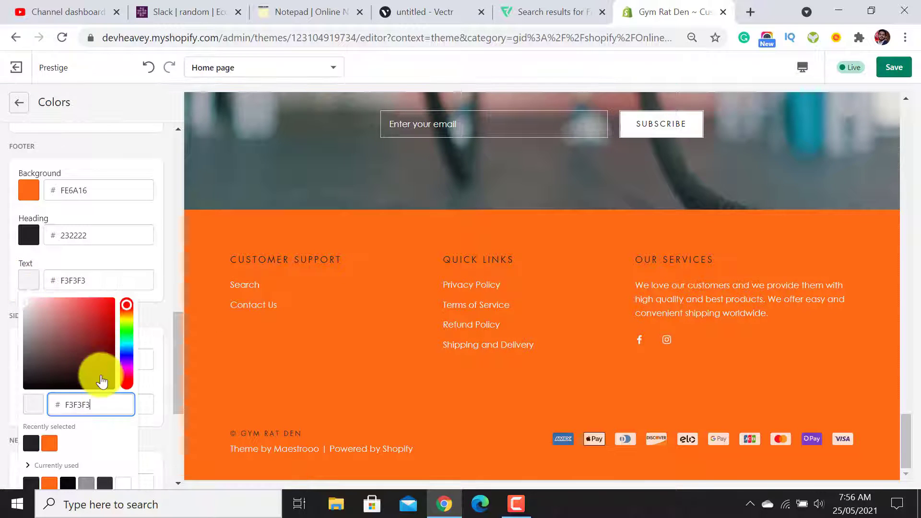
{"action": "scroll", "coordinate": [115, 364], "scroll_direction": "down", "scroll_amount": 2}
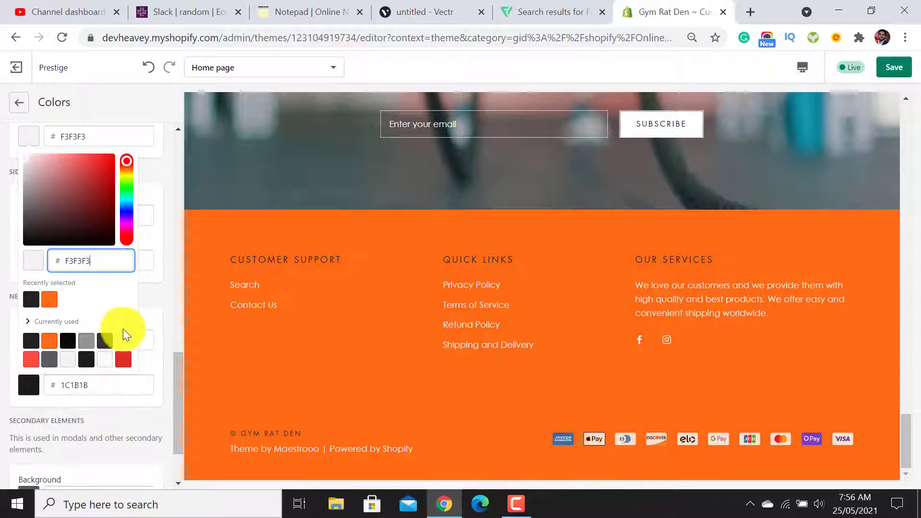
{"action": "left_click", "coordinate": [150, 297]}
Set the background color of the secondary elements to the recently used orange and return to the theme settings list.
{"action": "left_click_drag", "start_coordinate": [177, 372], "coordinate": [178, 384]}
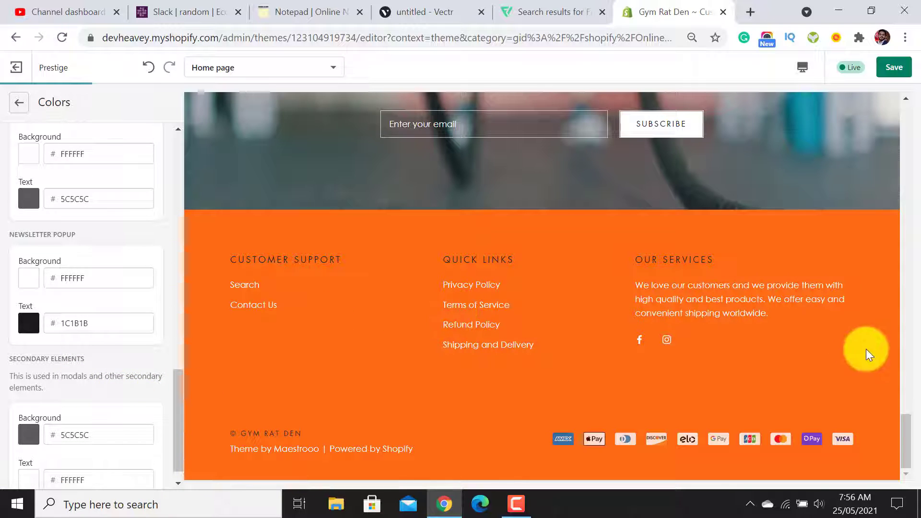
{"action": "left_click", "coordinate": [28, 435]}
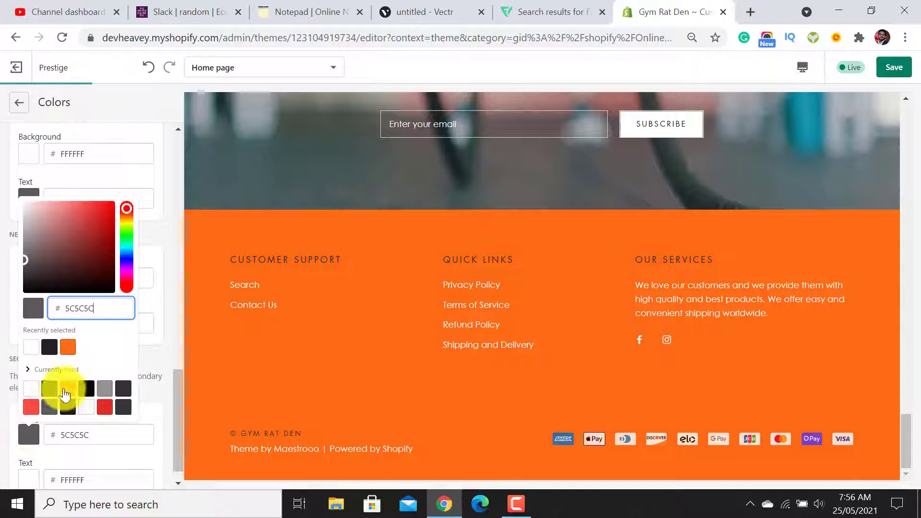
{"action": "left_click", "coordinate": [67, 347]}
{"action": "left_click", "coordinate": [155, 354]}
{"action": "left_click_drag", "start_coordinate": [175, 388], "coordinate": [31, 128]}
{"action": "left_click", "coordinate": [16, 111]}
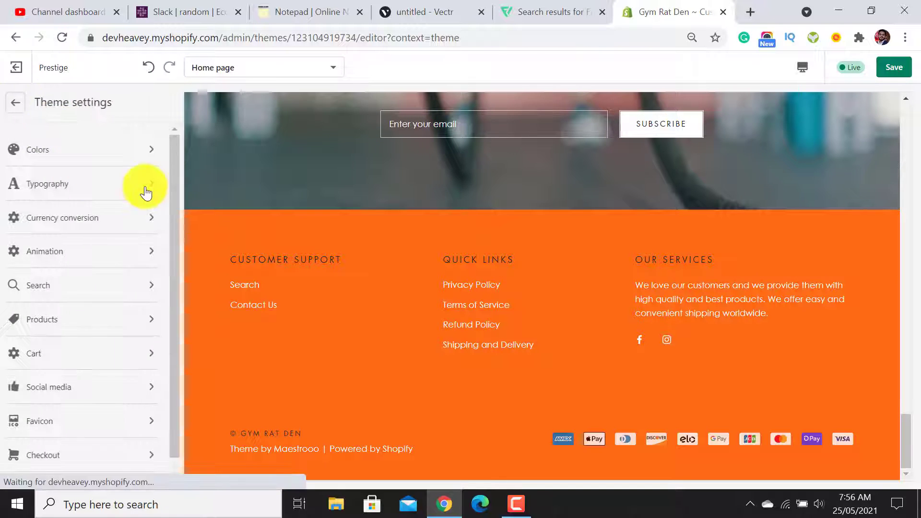
Save the theme's color changes and review the heading and body fonts in the Typography settings.
{"action": "left_click_drag", "start_coordinate": [907, 442], "coordinate": [900, 121]}
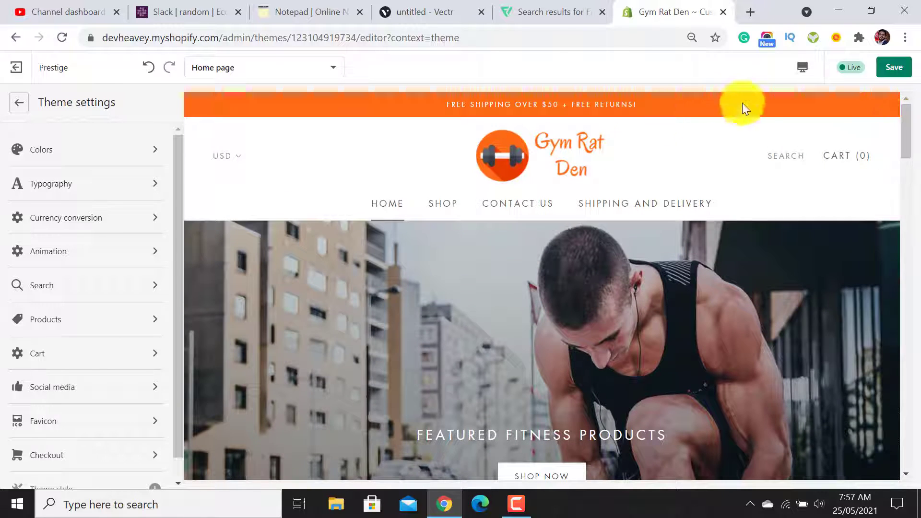
{"action": "left_click", "coordinate": [894, 67]}
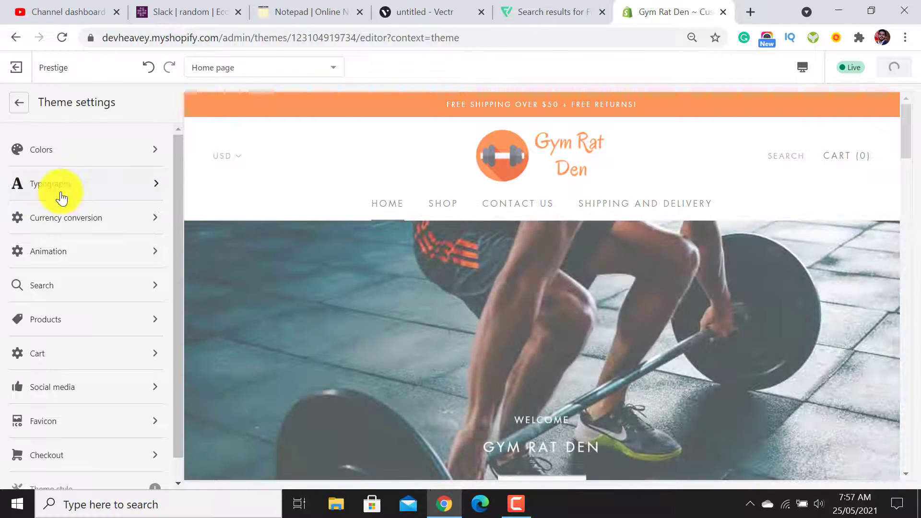
{"action": "left_click", "coordinate": [67, 186]}
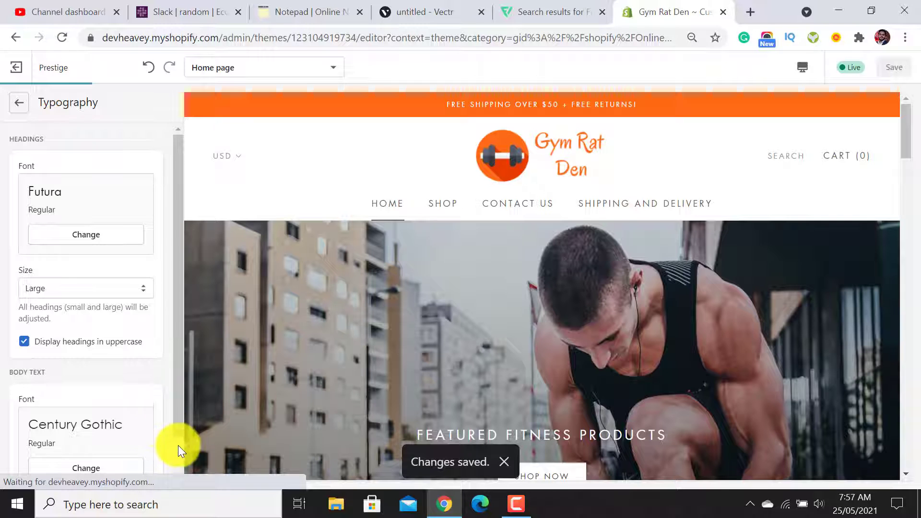
{"action": "left_click", "coordinate": [17, 106]}
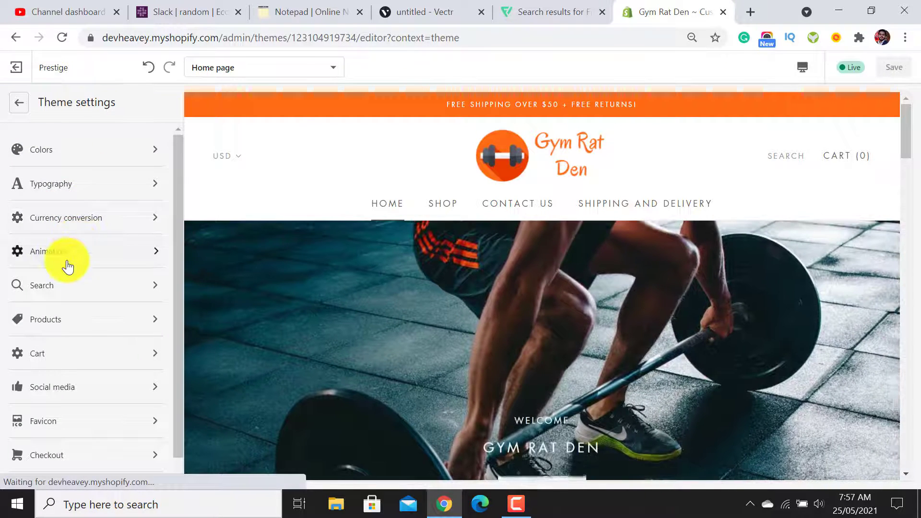
Assign the round orange dumbbell image from the library as the favicon and return to the theme settings list.
{"action": "scroll", "coordinate": [77, 323], "scroll_direction": "down", "scroll_amount": 1}
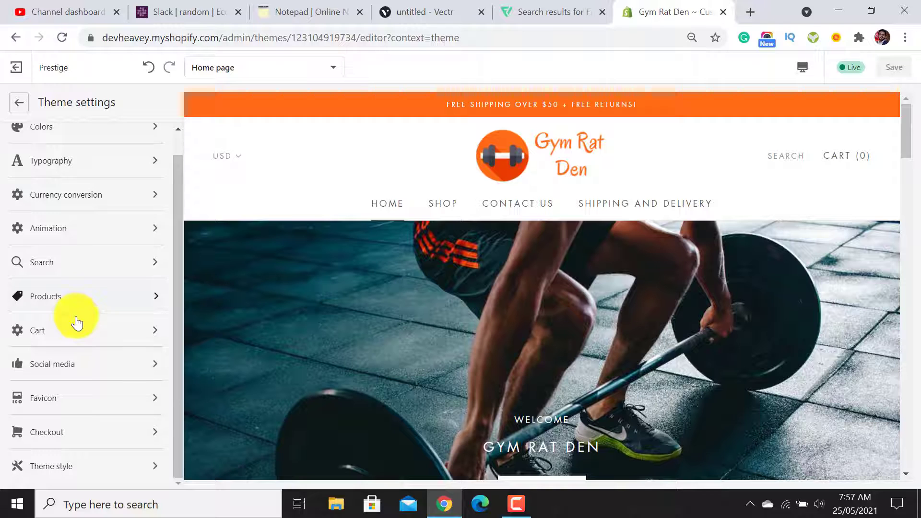
{"action": "left_click", "coordinate": [48, 410]}
{"action": "left_click", "coordinate": [82, 197]}
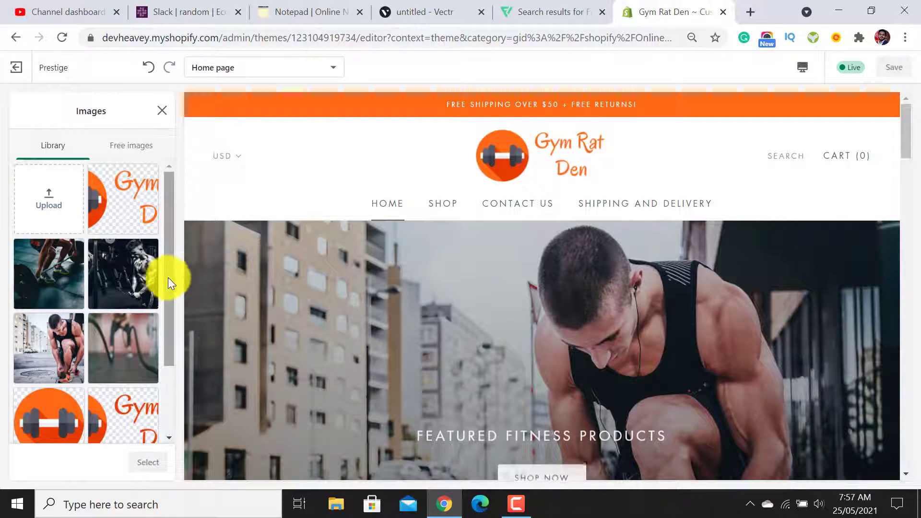
{"action": "scroll", "coordinate": [168, 277], "scroll_direction": "down", "scroll_amount": 2}
{"action": "left_click", "coordinate": [33, 323]}
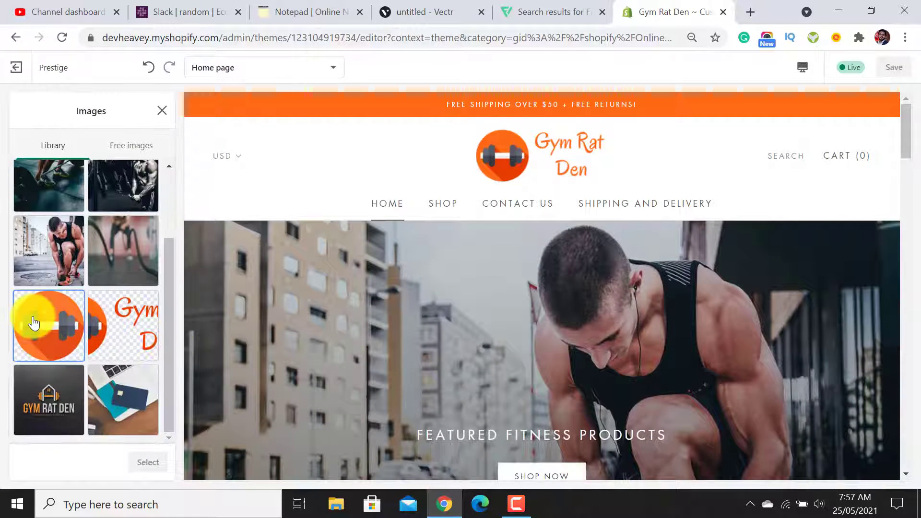
{"action": "left_click", "coordinate": [148, 460]}
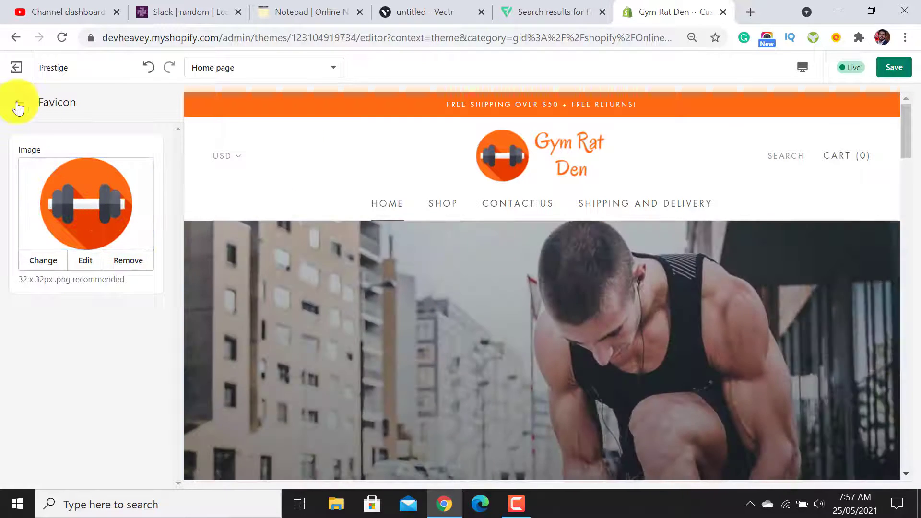
{"action": "left_click", "coordinate": [19, 102]}
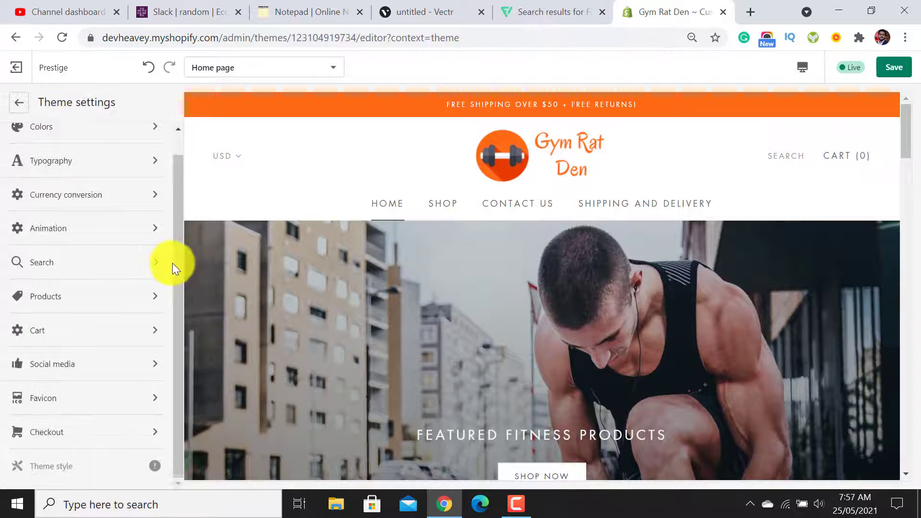
In the Checkout settings, choose the Gym Rat Den logo from the image library as the custom logo image.
{"action": "left_click", "coordinate": [72, 434]}
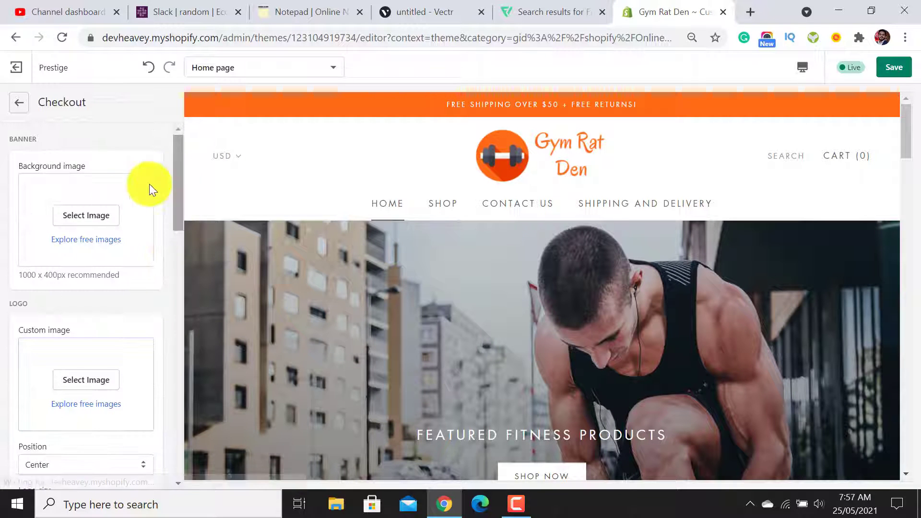
{"action": "left_click_drag", "start_coordinate": [174, 190], "coordinate": [181, 232]}
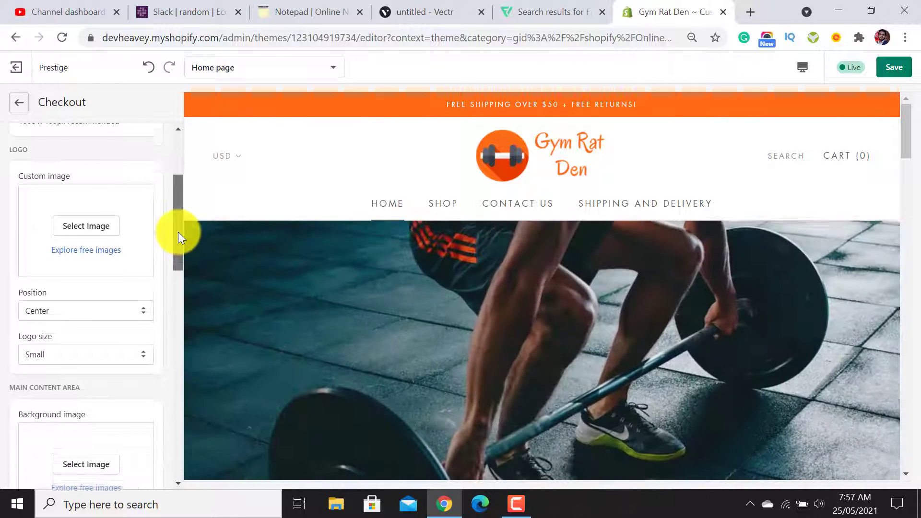
{"action": "left_click", "coordinate": [90, 219]}
{"action": "left_click", "coordinate": [136, 209]}
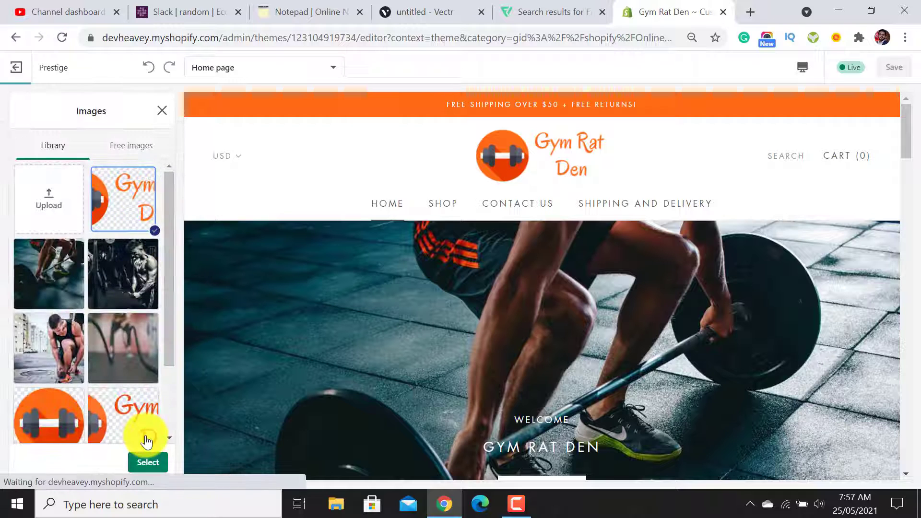
{"action": "left_click", "coordinate": [147, 460]}
Set the checkout's accent color to FE6A16 and its button color to the same orange, and leave the Checkout settings.
{"action": "left_click_drag", "start_coordinate": [174, 227], "coordinate": [173, 430]}
{"action": "left_click", "coordinate": [28, 250]}
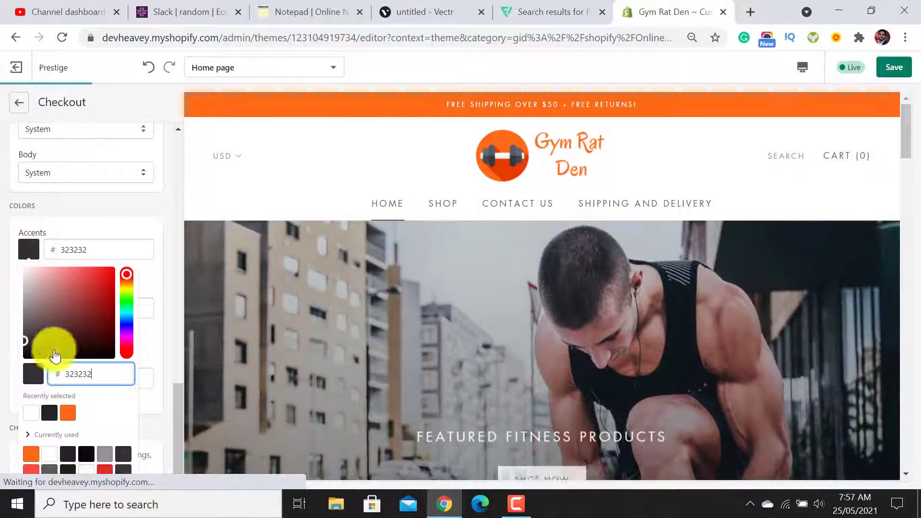
{"action": "left_click", "coordinate": [68, 413]}
{"action": "left_click", "coordinate": [133, 216]}
{"action": "left_click", "coordinate": [28, 308]}
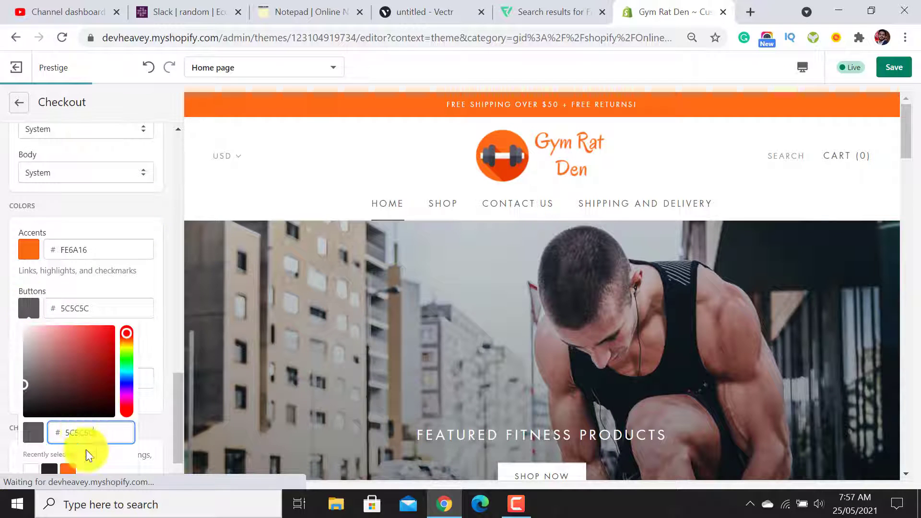
{"action": "left_click", "coordinate": [67, 470]}
{"action": "left_click", "coordinate": [18, 102]}
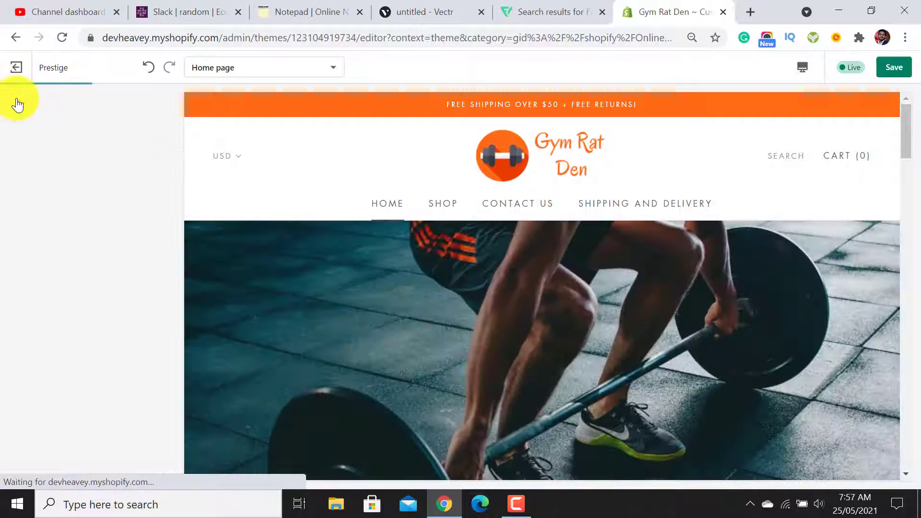
Review the Animation options in the theme settings and return to the home page's section list.
{"action": "left_click", "coordinate": [83, 237]}
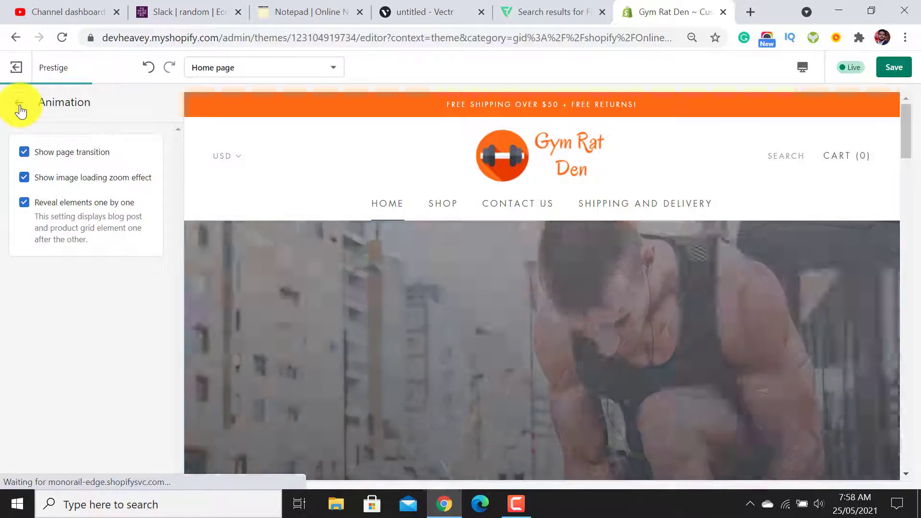
{"action": "left_click", "coordinate": [20, 104]}
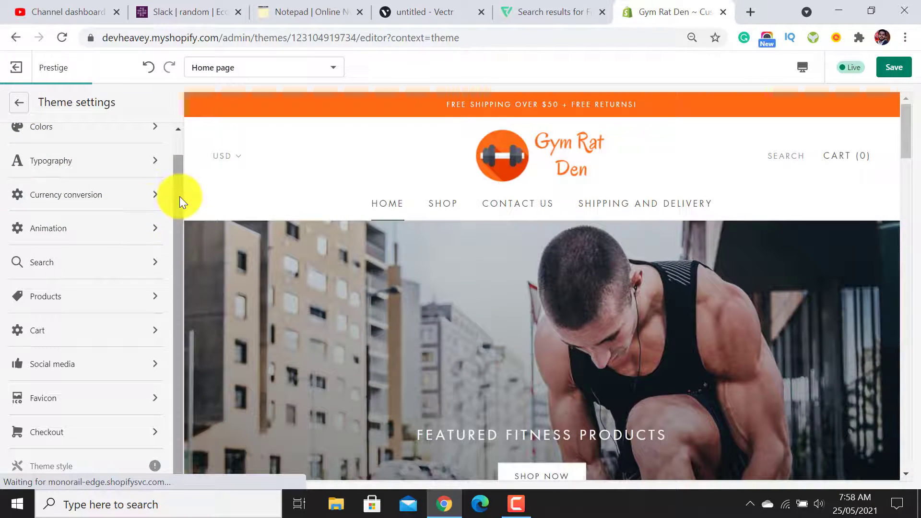
{"action": "scroll", "coordinate": [110, 154], "scroll_direction": "up", "scroll_amount": 1}
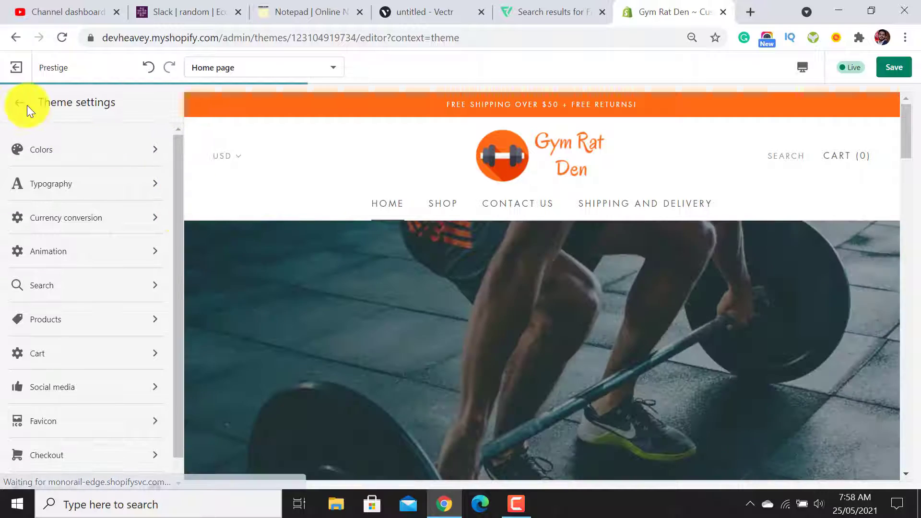
{"action": "left_click", "coordinate": [18, 104]}
Switch the editor to the Product pages template, save the theme changes, and look over the Ab Stimulator Pro preview down to the related products.
{"action": "left_click", "coordinate": [331, 67]}
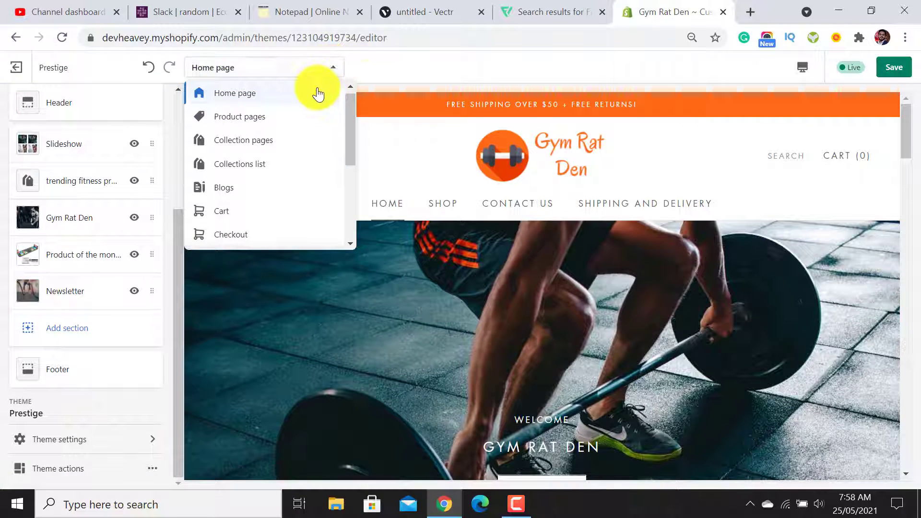
{"action": "left_click", "coordinate": [285, 121]}
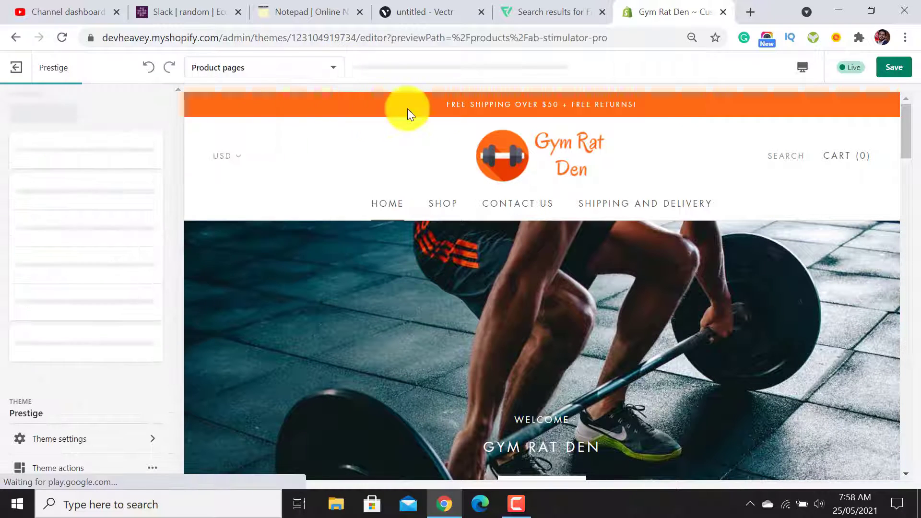
{"action": "left_click", "coordinate": [892, 68]}
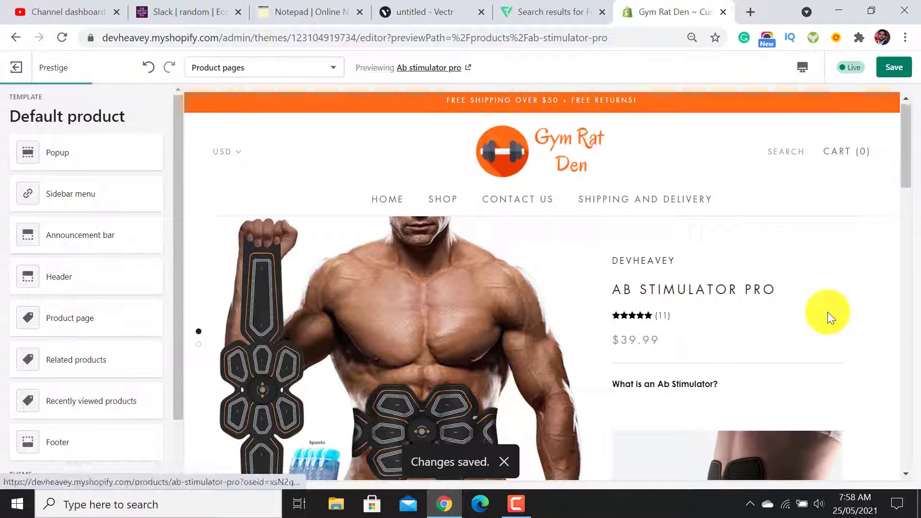
{"action": "scroll", "coordinate": [829, 313], "scroll_direction": "down", "scroll_amount": 8}
{"action": "scroll", "coordinate": [828, 312], "scroll_direction": "down", "scroll_amount": 5}
{"action": "scroll", "coordinate": [531, 312], "scroll_direction": "down", "scroll_amount": 3}
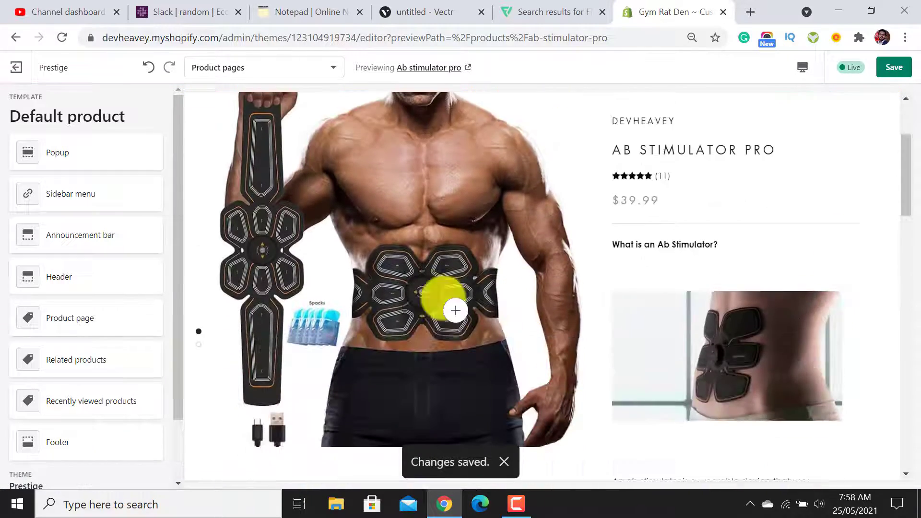
{"action": "scroll", "coordinate": [764, 238], "scroll_direction": "down", "scroll_amount": 12}
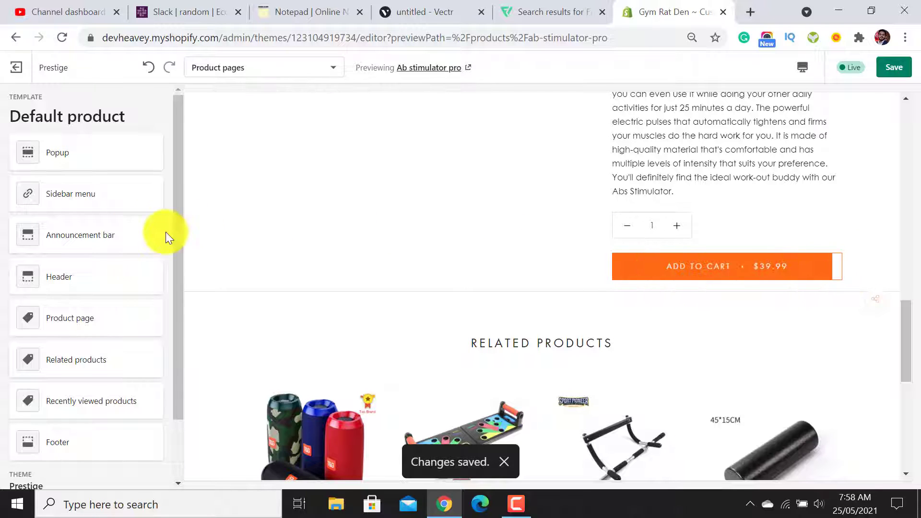
In the Product page section, place the description below add to cart and show the dynamic checkout button.
{"action": "left_click", "coordinate": [72, 320]}
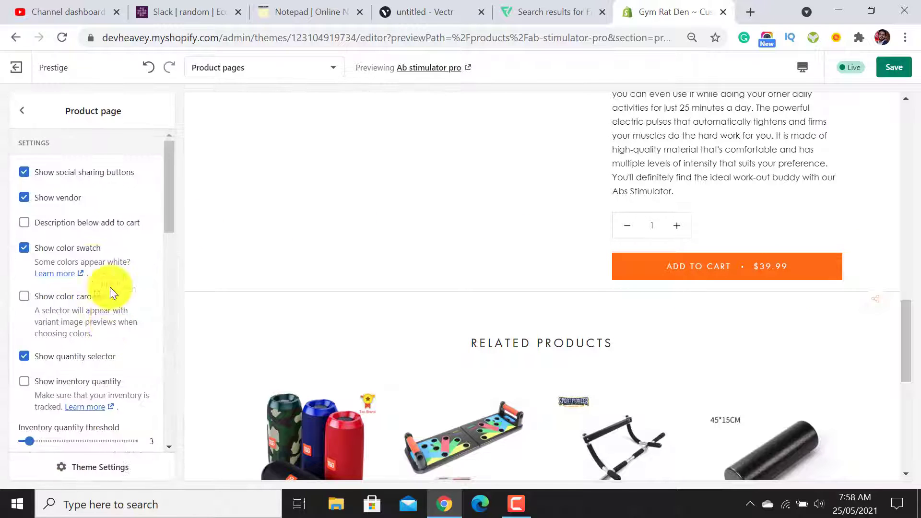
{"action": "left_click", "coordinate": [25, 224]}
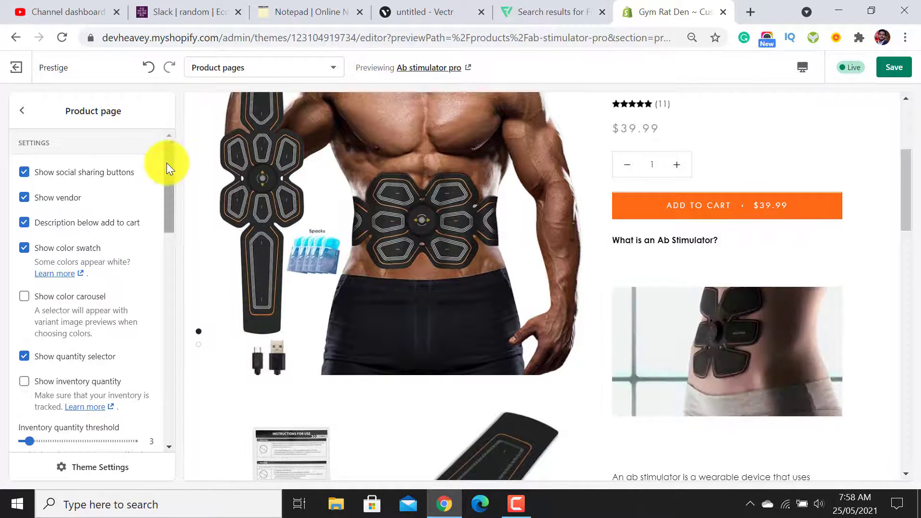
{"action": "left_click_drag", "start_coordinate": [167, 163], "coordinate": [164, 212]}
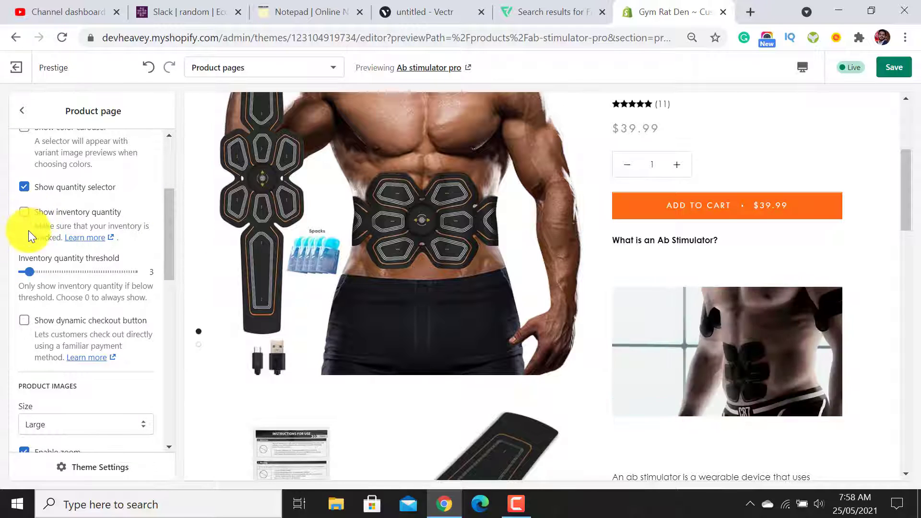
{"action": "left_click", "coordinate": [23, 320]}
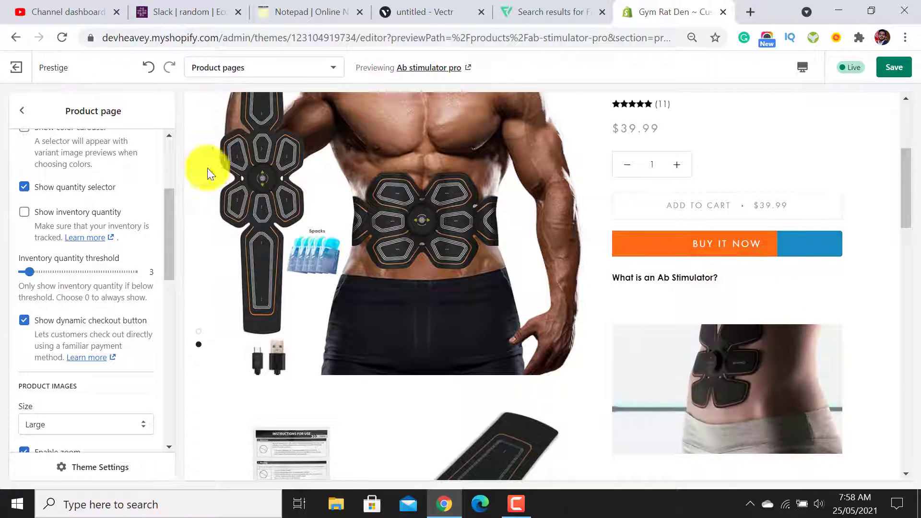
Enable reviews in the Product page section and return to the product template's section list.
{"action": "left_click_drag", "start_coordinate": [169, 217], "coordinate": [171, 384]}
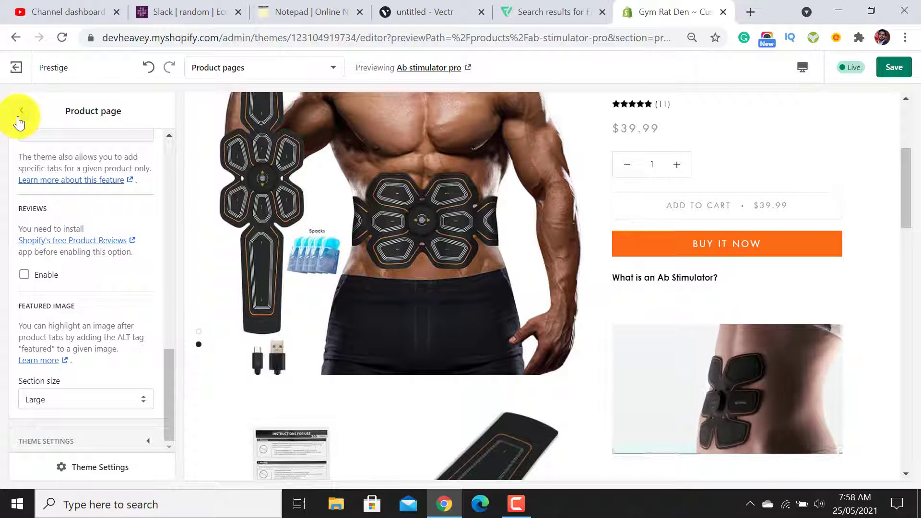
{"action": "left_click", "coordinate": [23, 275]}
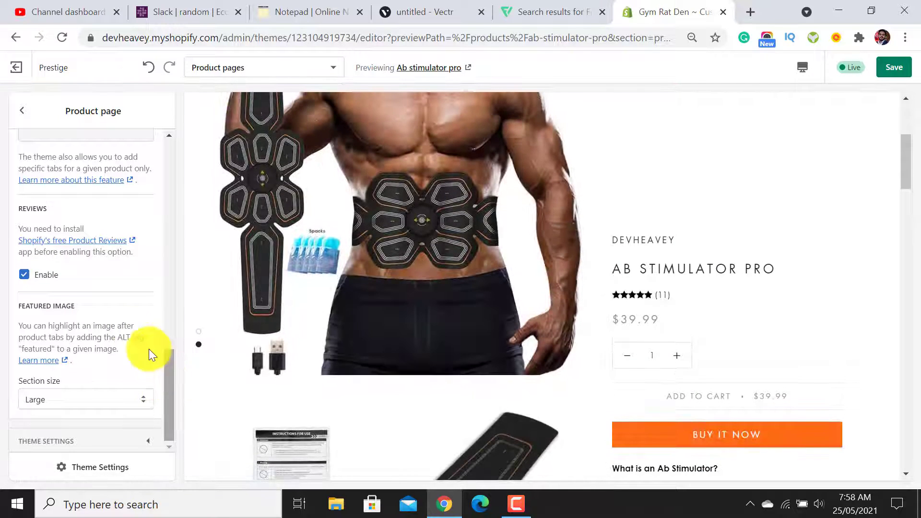
{"action": "left_click", "coordinate": [22, 115]}
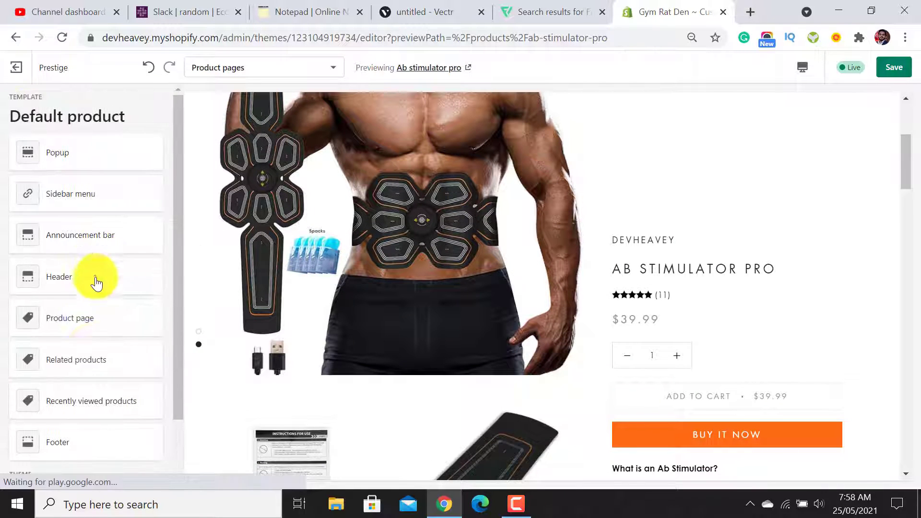
Review the Related products section's settings and save the product template's changes.
{"action": "left_click", "coordinate": [91, 363]}
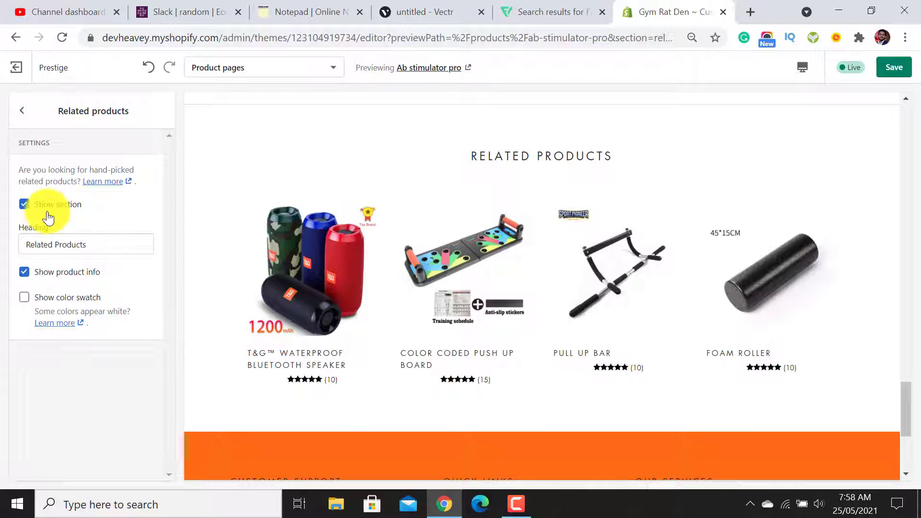
{"action": "left_click", "coordinate": [24, 111]}
{"action": "scroll", "coordinate": [183, 470], "scroll_direction": "down", "scroll_amount": 2}
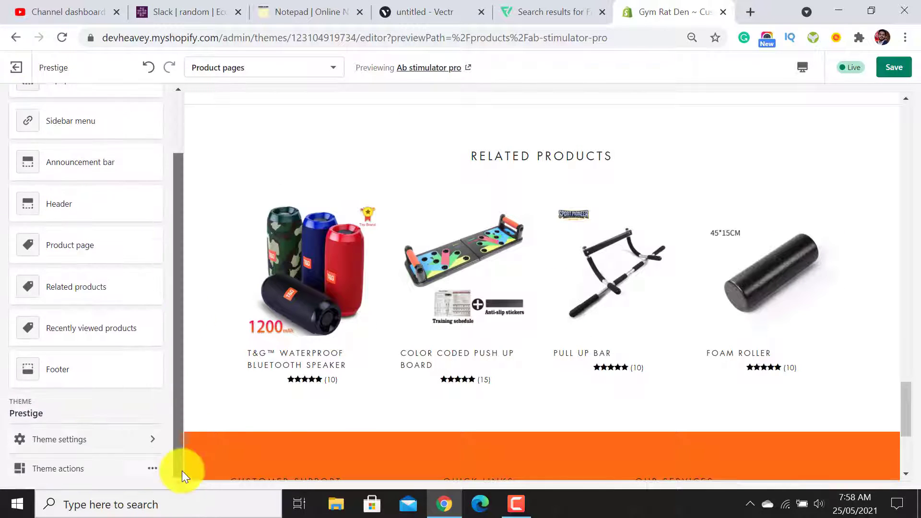
{"action": "left_click", "coordinate": [897, 68]}
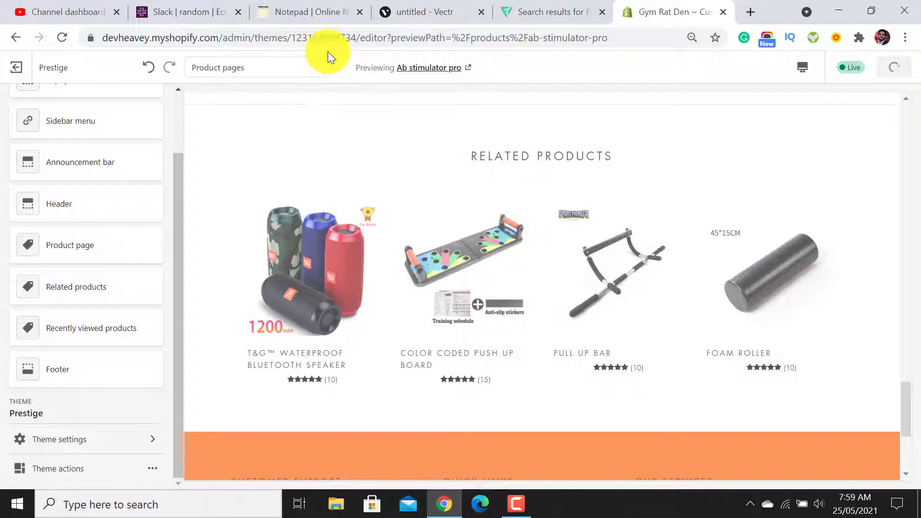
Switch the editor to the Contact Us page and examine its contact form in the preview.
{"action": "left_click", "coordinate": [321, 71]}
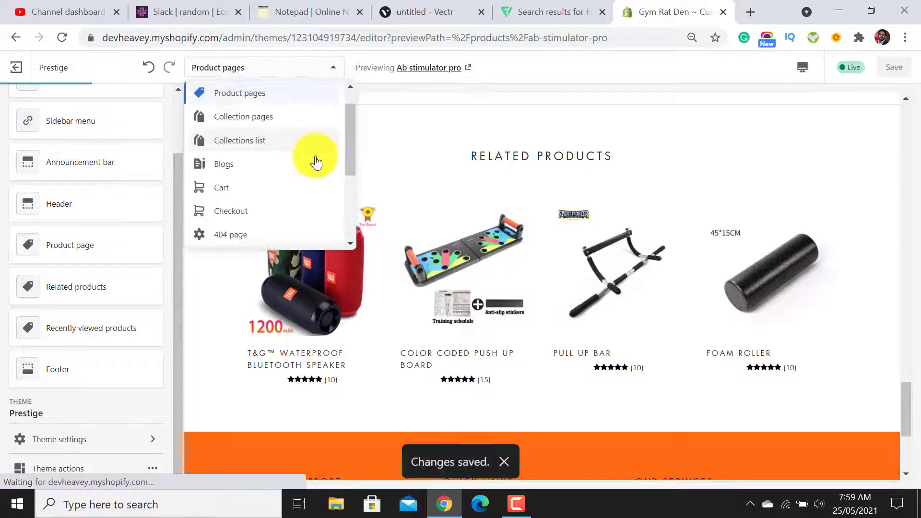
{"action": "left_click_drag", "start_coordinate": [347, 134], "coordinate": [349, 200]}
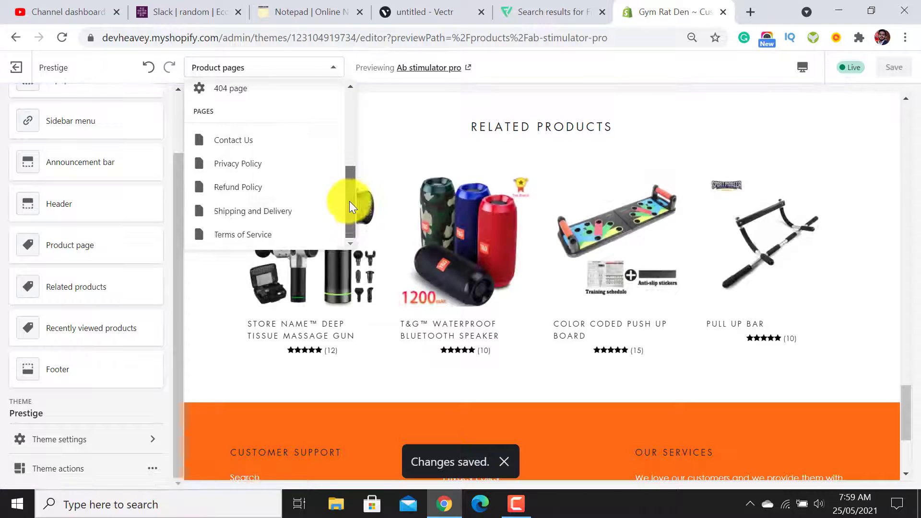
{"action": "left_click", "coordinate": [266, 139]}
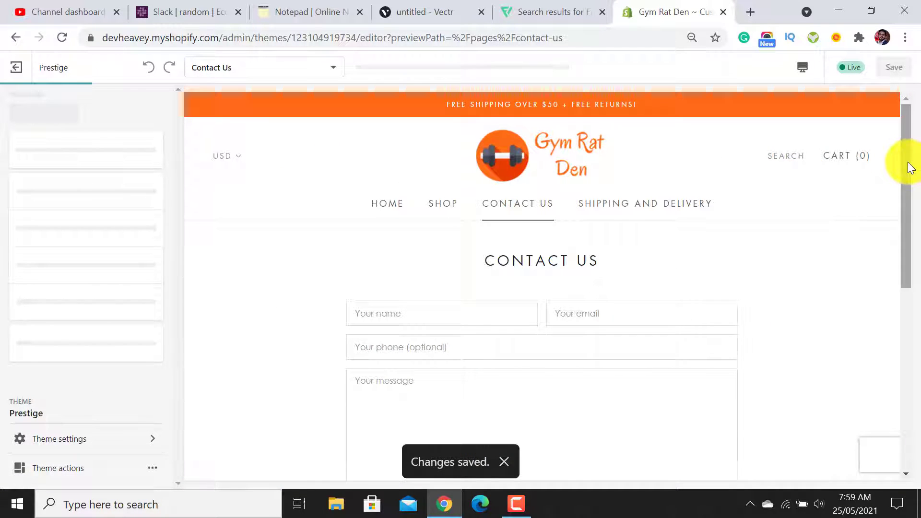
{"action": "scroll", "coordinate": [908, 288], "scroll_direction": "down", "scroll_amount": 8}
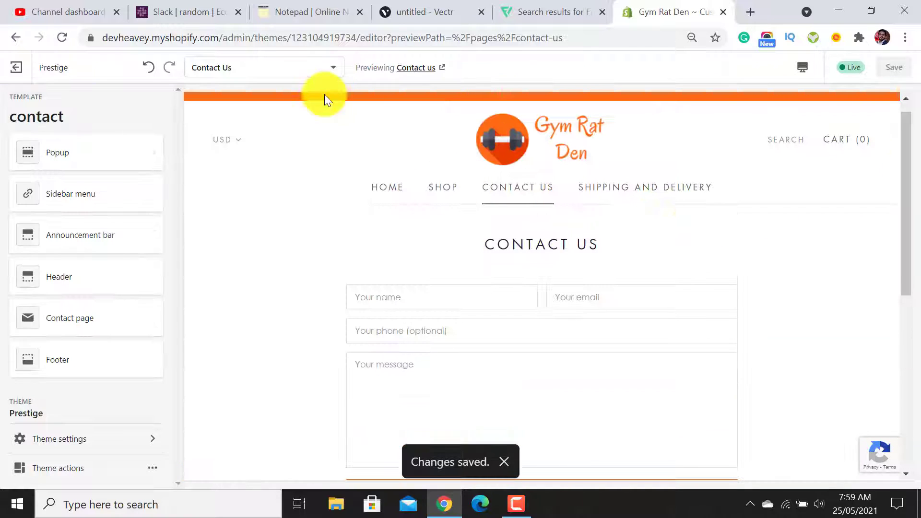
Switch the editor to the Collection pages template, look over its preview, and follow the store's Home link.
{"action": "left_click", "coordinate": [308, 68]}
{"action": "left_click_drag", "start_coordinate": [349, 182], "coordinate": [349, 111]}
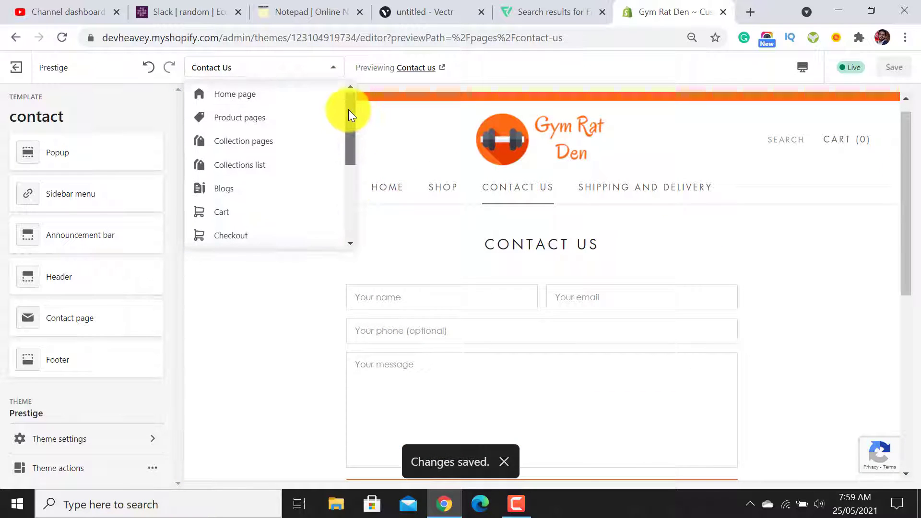
{"action": "left_click", "coordinate": [268, 145]}
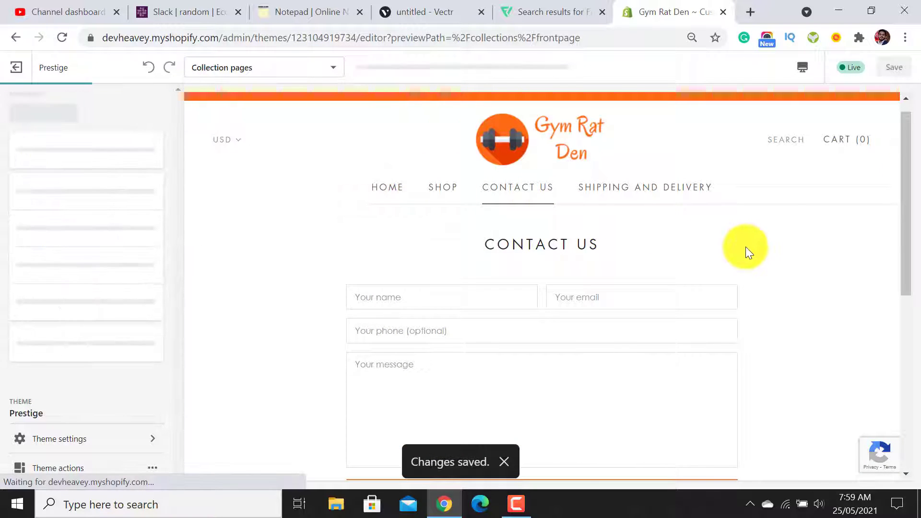
{"action": "left_click_drag", "start_coordinate": [906, 128], "coordinate": [907, 75]}
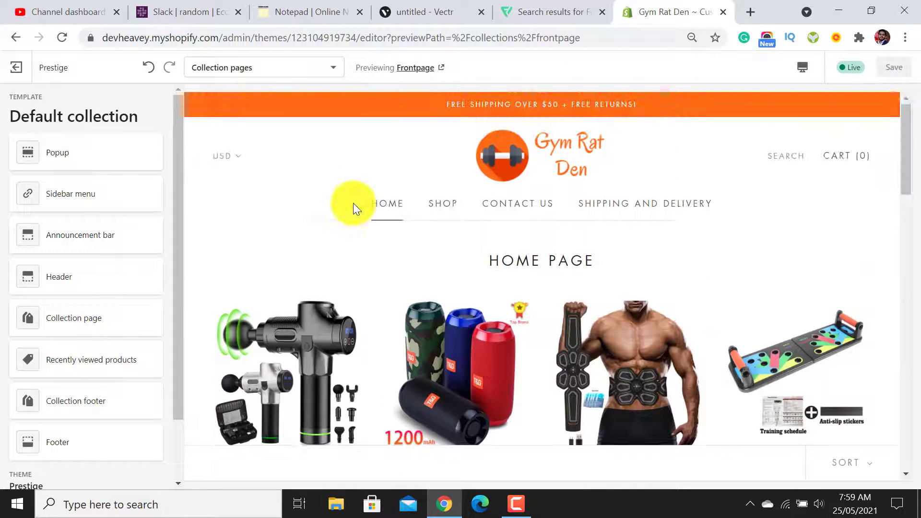
{"action": "left_click", "coordinate": [378, 203]}
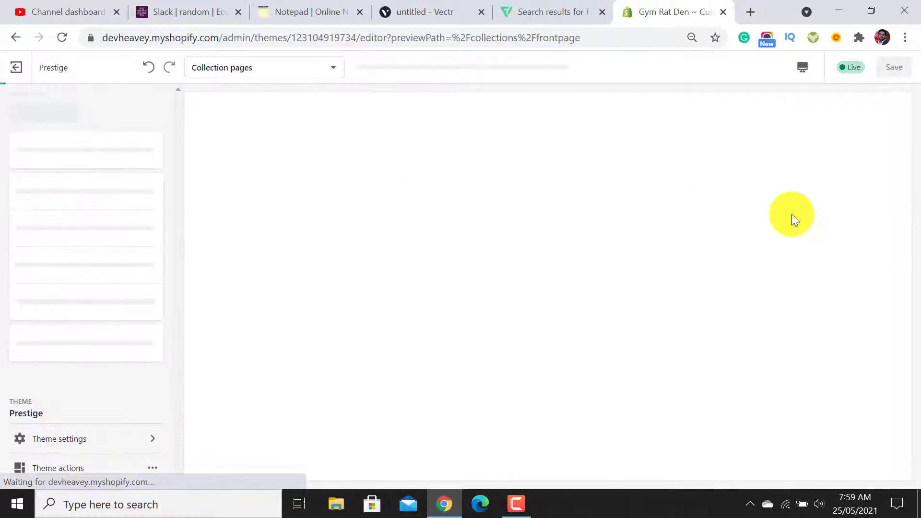